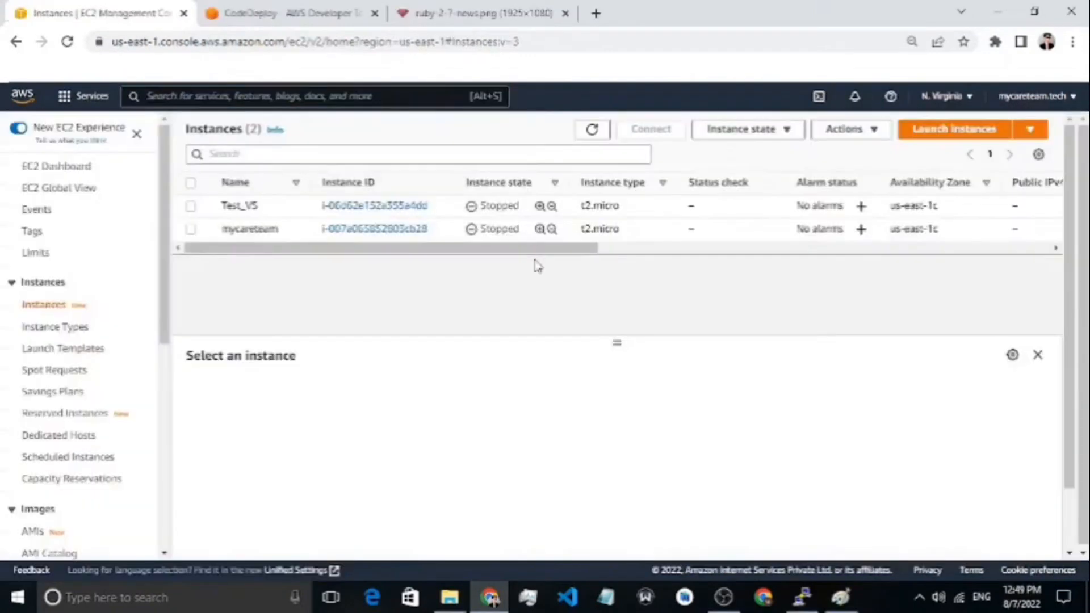
Switch to the CodeDeploy console page and search the AWS services for codedeploy
{"action": "left_click_drag", "start_coordinate": [540, 256], "coordinate": [403, 273]}
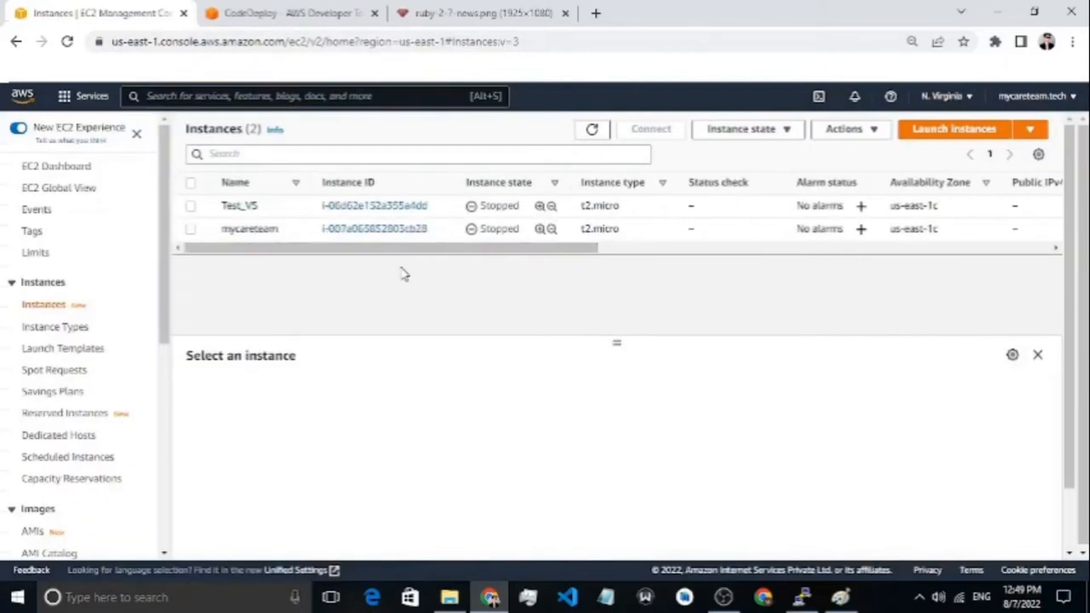
{"action": "left_click", "coordinate": [228, 8]}
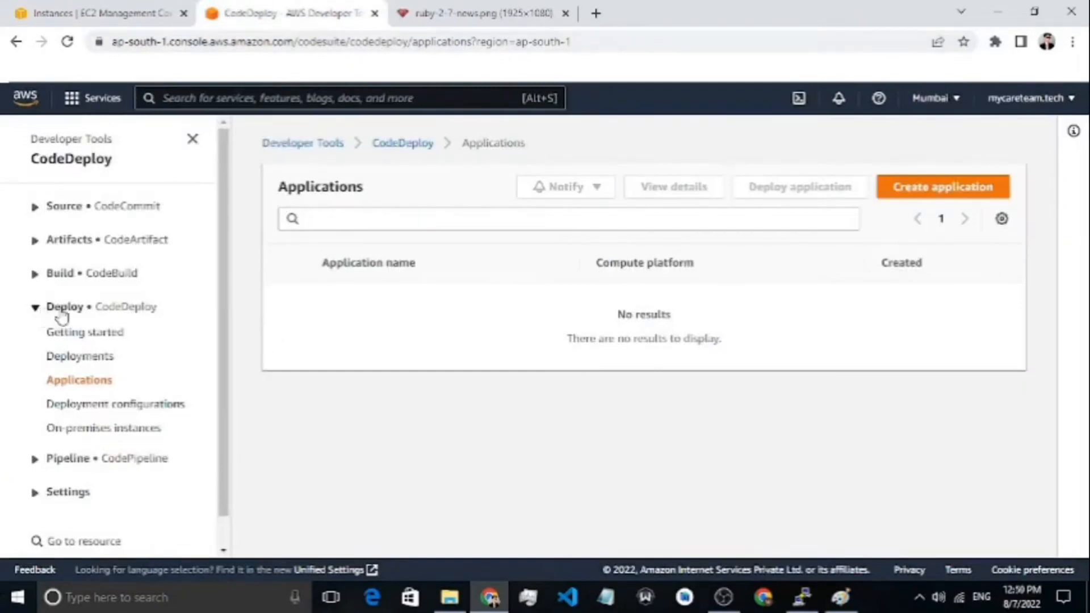
{"action": "left_click", "coordinate": [91, 102]}
{"action": "left_click", "coordinate": [90, 104]}
{"action": "type", "text": "cod"}
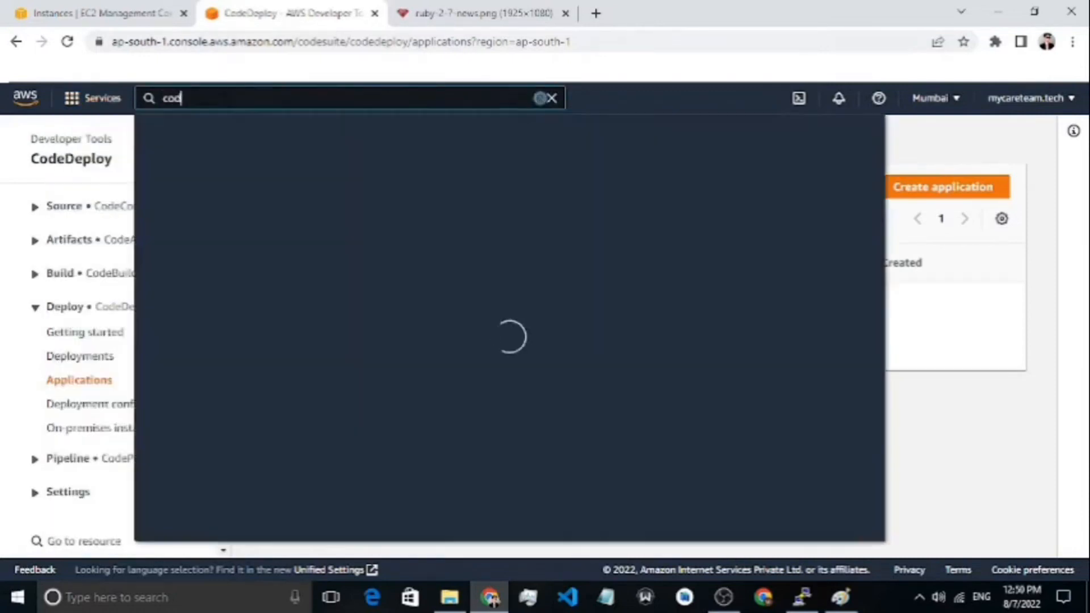
{"action": "type", "text": "edeplo"}
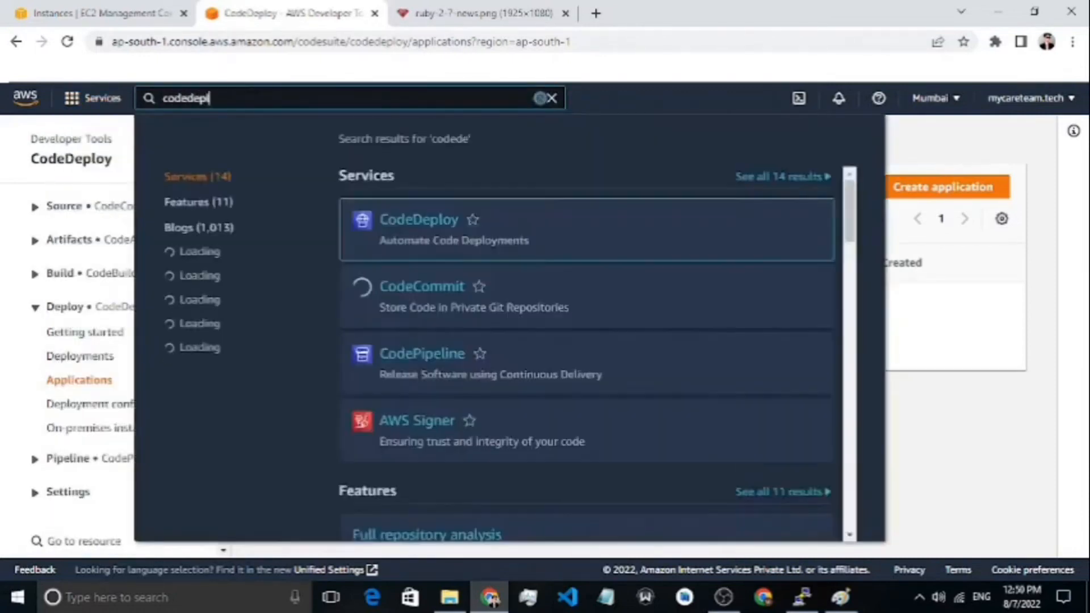
{"action": "type", "text": "y"}
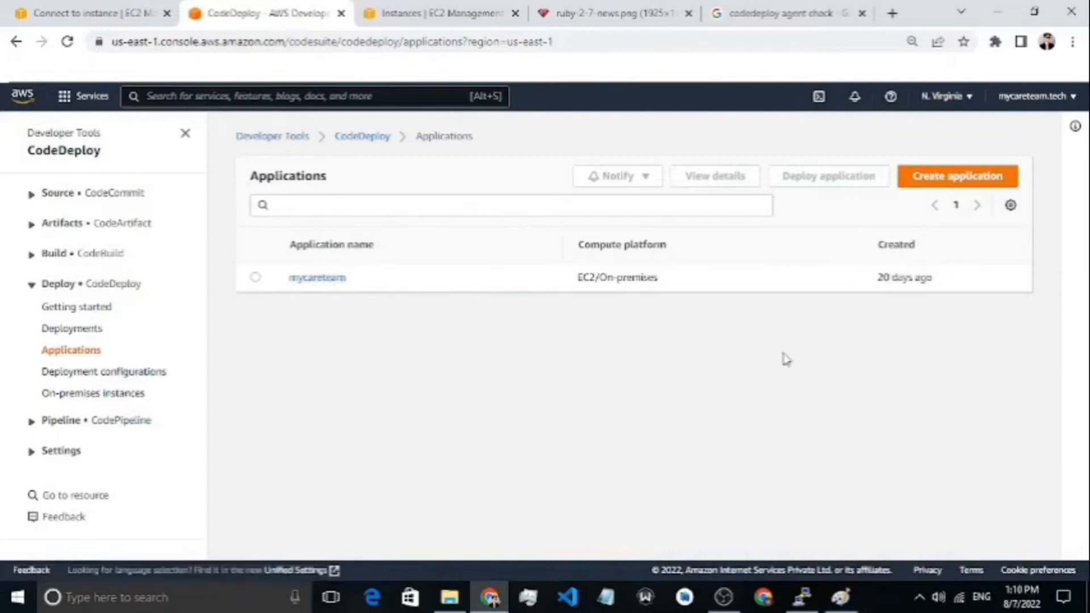
Create a CodeDeploy application named mycareteam1 with the EC2/On-premises compute platform
{"action": "left_click", "coordinate": [938, 181]}
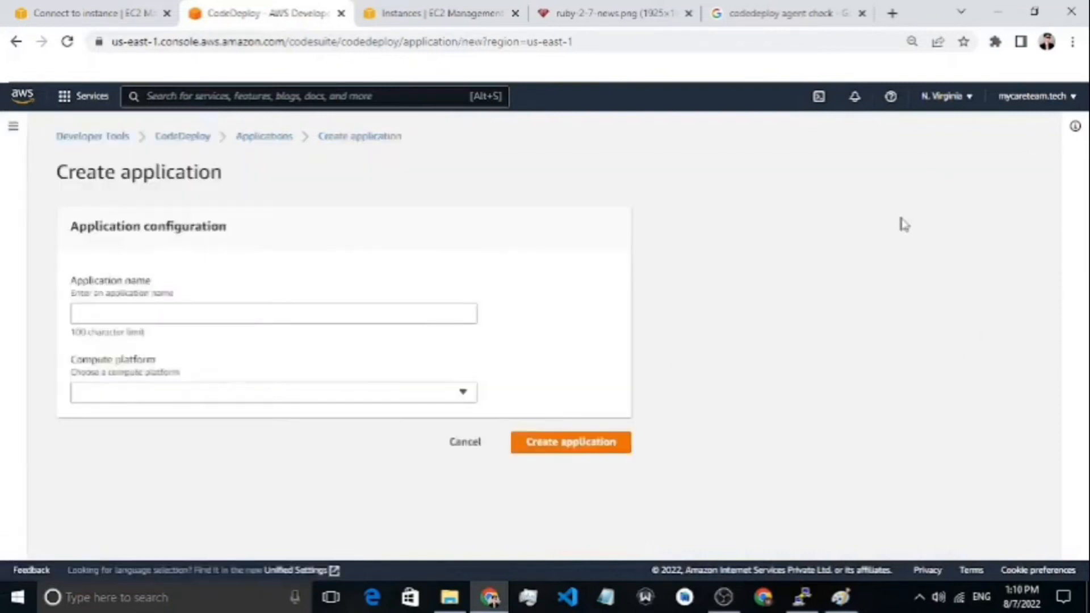
{"action": "left_click", "coordinate": [355, 317]}
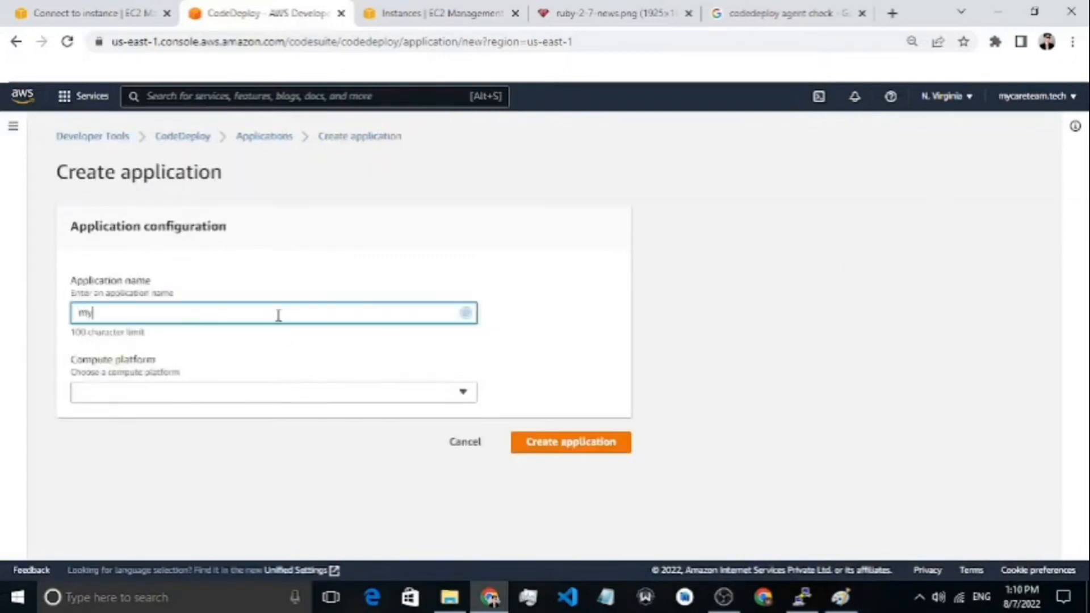
{"action": "type", "text": "mycaretea"}
{"action": "left_click", "coordinate": [404, 400]}
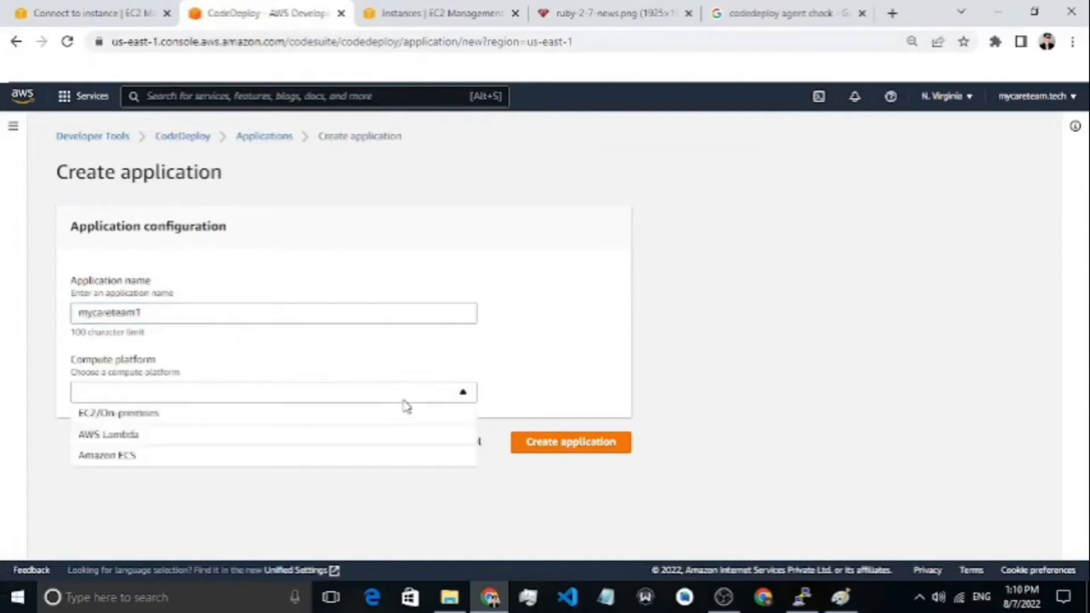
{"action": "left_click", "coordinate": [373, 421]}
{"action": "left_click", "coordinate": [572, 448]}
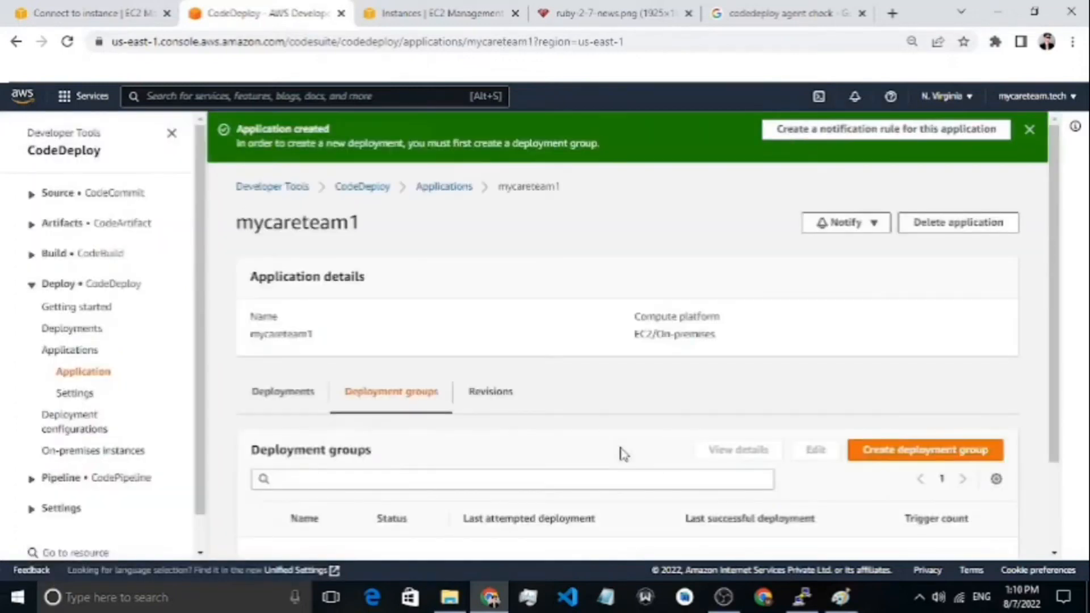
Start a new deployment group for the mycareteam1 application and name the group mycareteam1
{"action": "scroll", "coordinate": [688, 379], "scroll_direction": "down", "scroll_amount": 2}
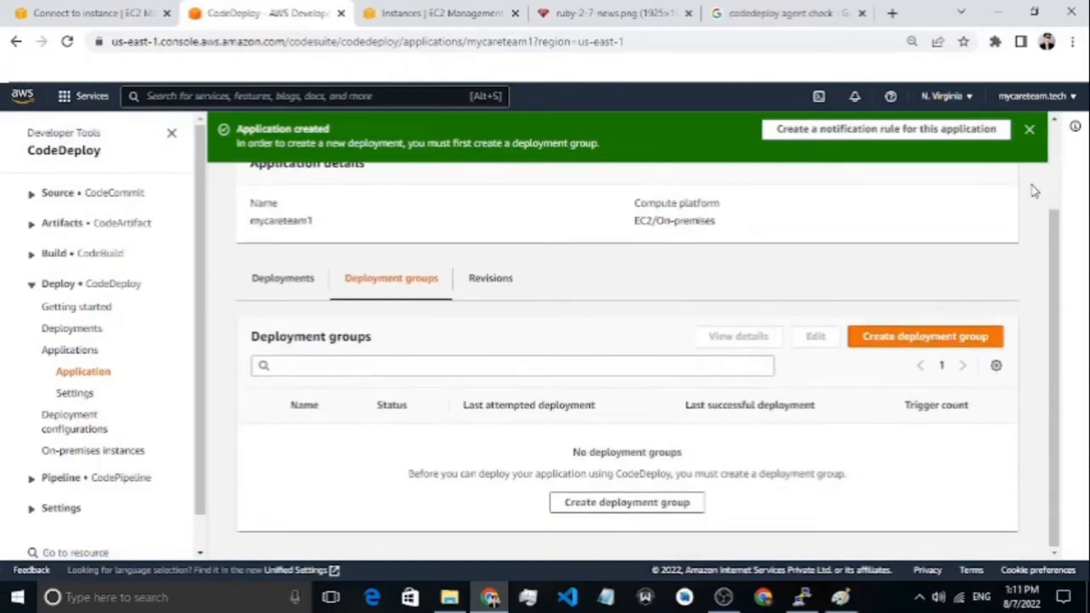
{"action": "left_click", "coordinate": [1029, 131]}
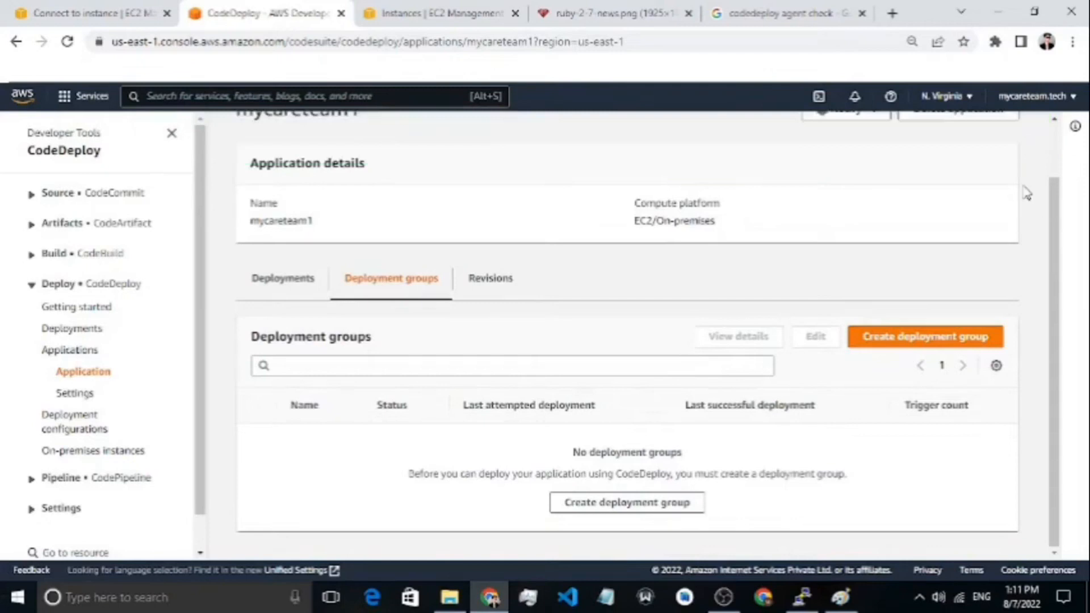
{"action": "left_click", "coordinate": [955, 337]}
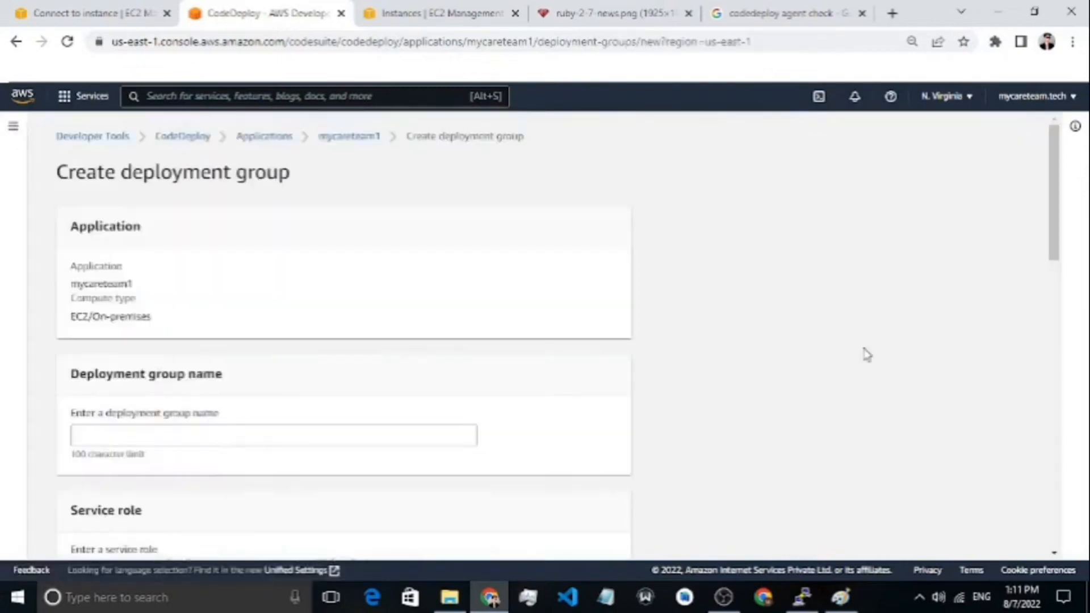
{"action": "scroll", "coordinate": [366, 354], "scroll_direction": "down", "scroll_amount": 3}
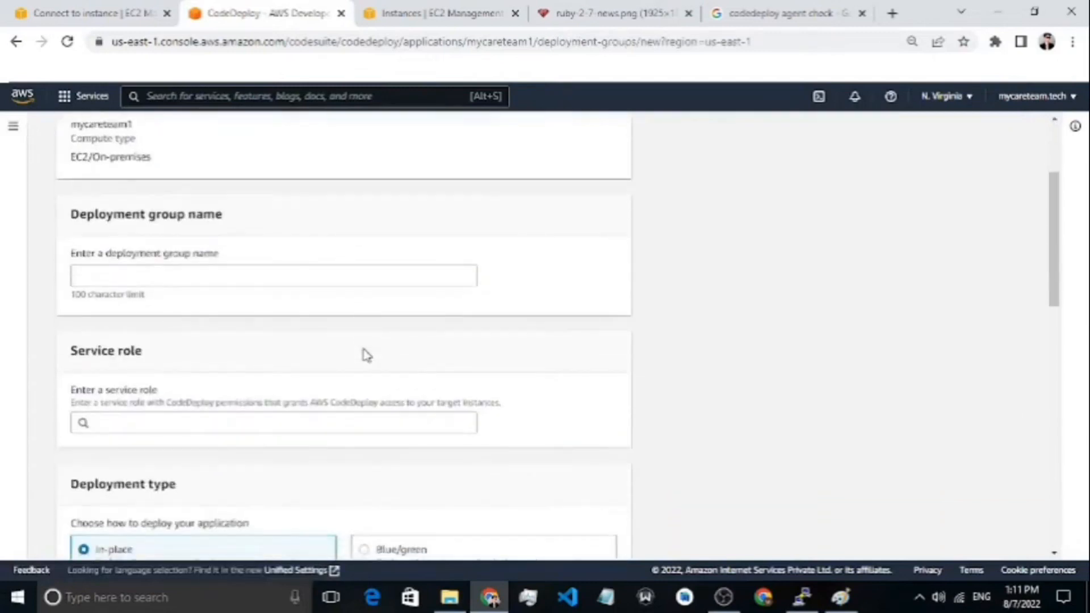
{"action": "left_click", "coordinate": [290, 277]}
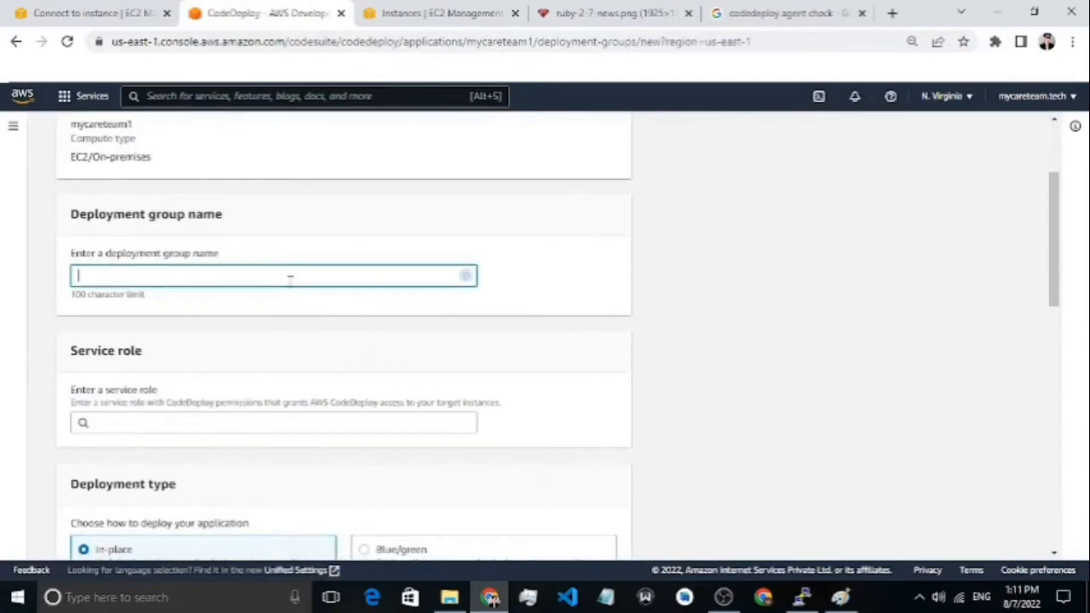
{"action": "type", "text": "mycaretes"}
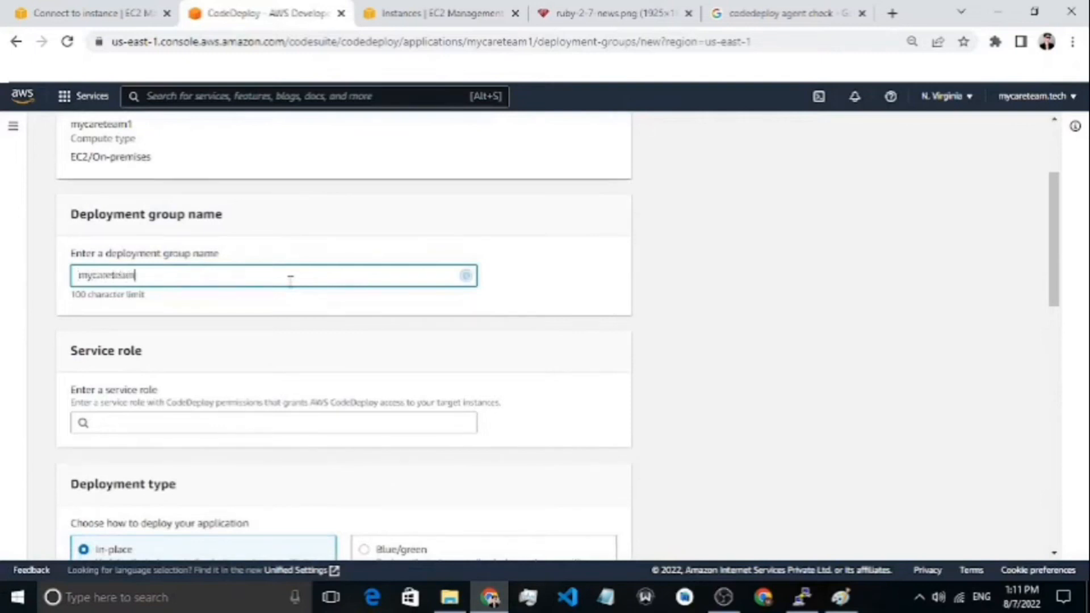
Assign the ec2codedeploy service role to the deployment group
{"action": "scroll", "coordinate": [301, 287], "scroll_direction": "down", "scroll_amount": 2}
{"action": "left_click", "coordinate": [310, 344]}
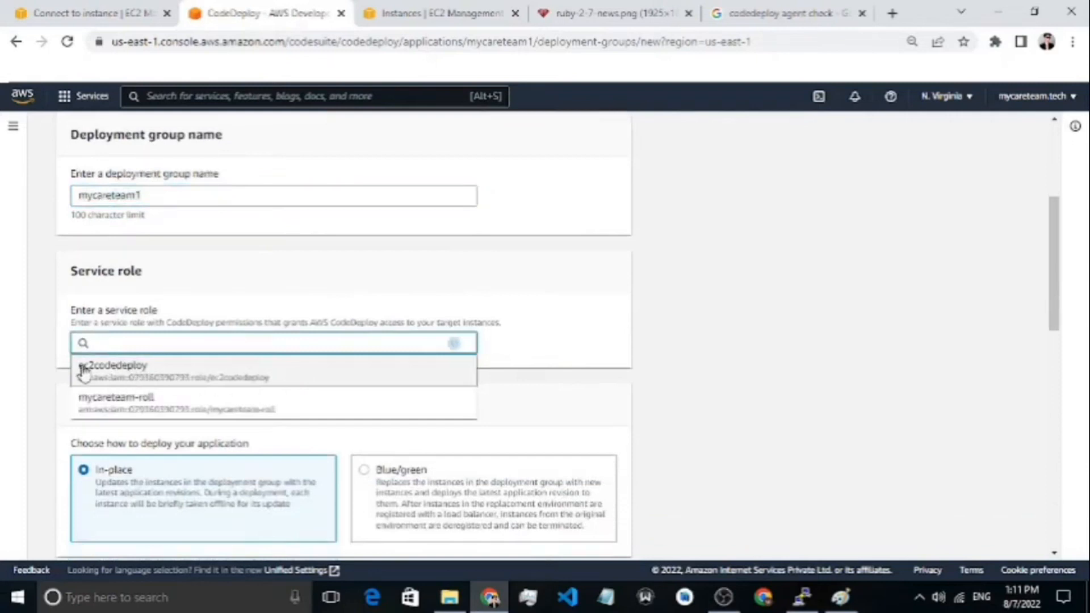
{"action": "left_click", "coordinate": [141, 376]}
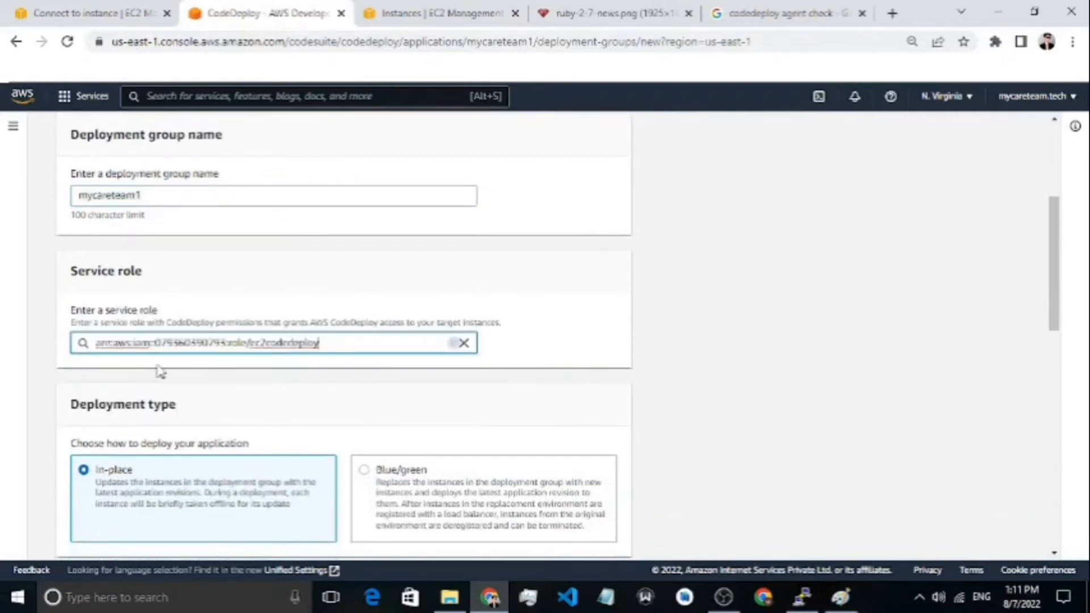
Include Amazon EC2 instances in the environment configuration and set the key of tag group 1 to Name
{"action": "scroll", "coordinate": [627, 372], "scroll_direction": "down", "scroll_amount": 4}
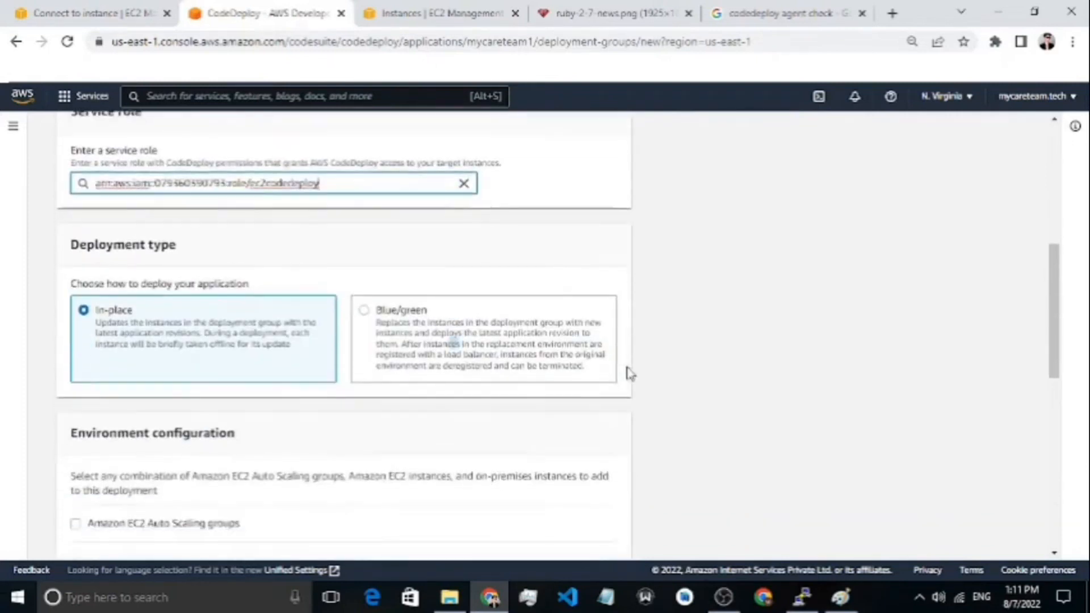
{"action": "scroll", "coordinate": [590, 376], "scroll_direction": "down", "scroll_amount": 1}
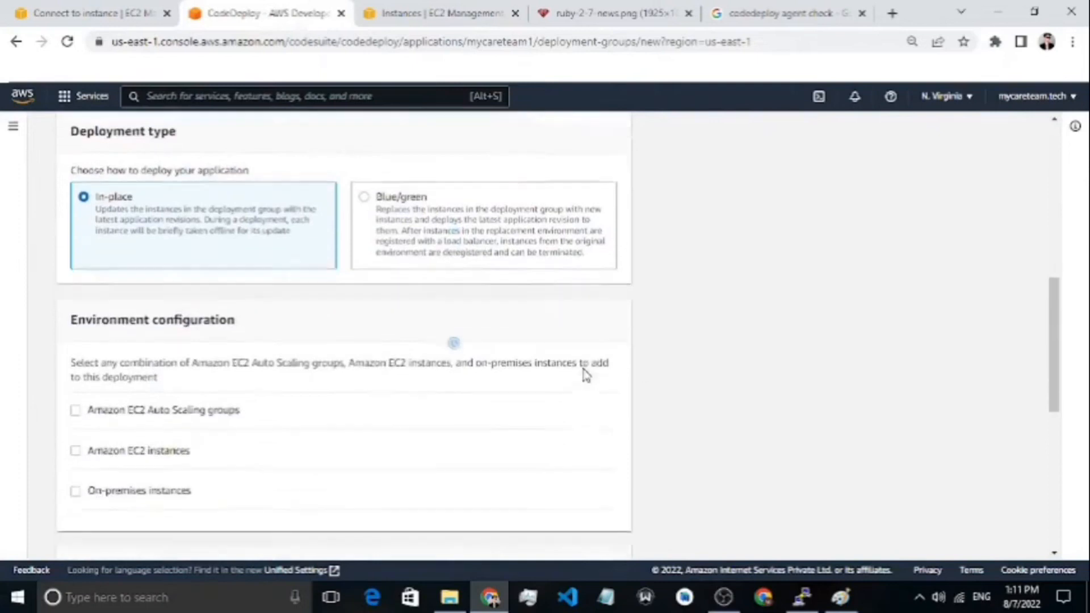
{"action": "scroll", "coordinate": [586, 375], "scroll_direction": "down", "scroll_amount": 1}
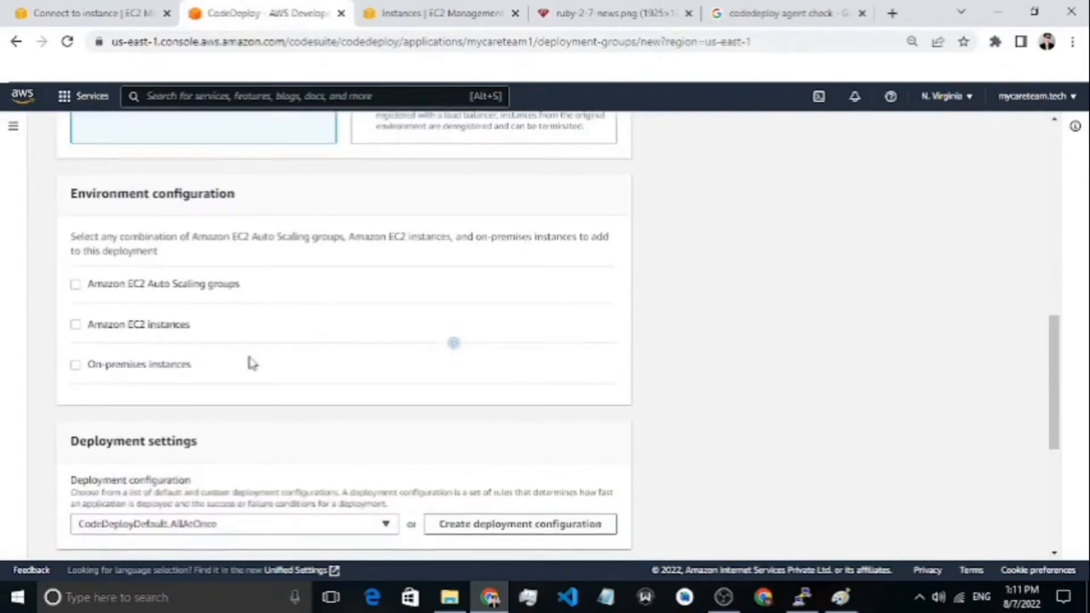
{"action": "left_click", "coordinate": [128, 323]}
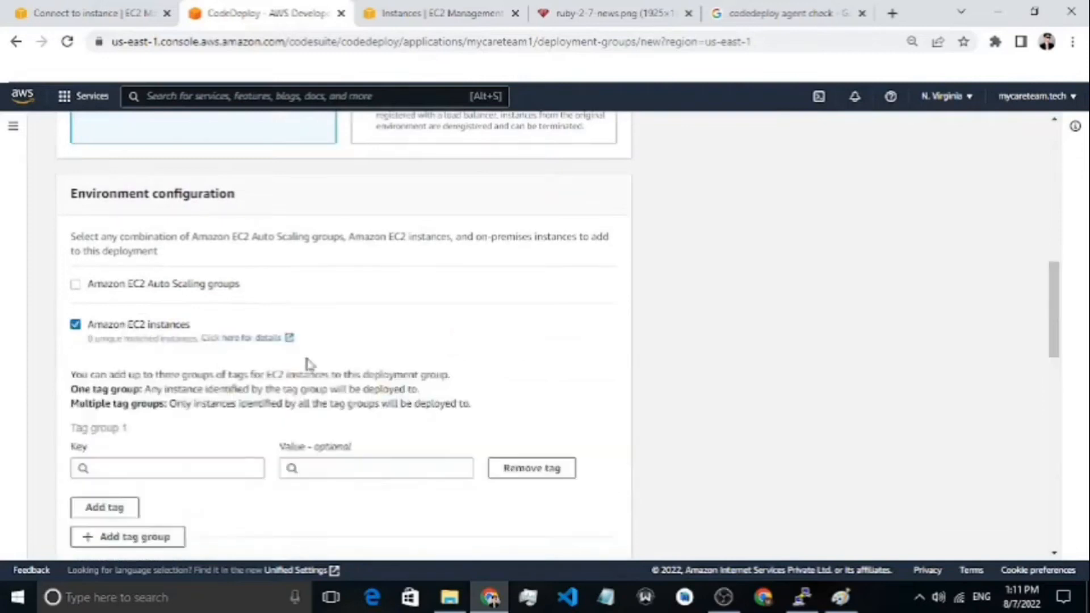
{"action": "scroll", "coordinate": [626, 372], "scroll_direction": "down", "scroll_amount": 3}
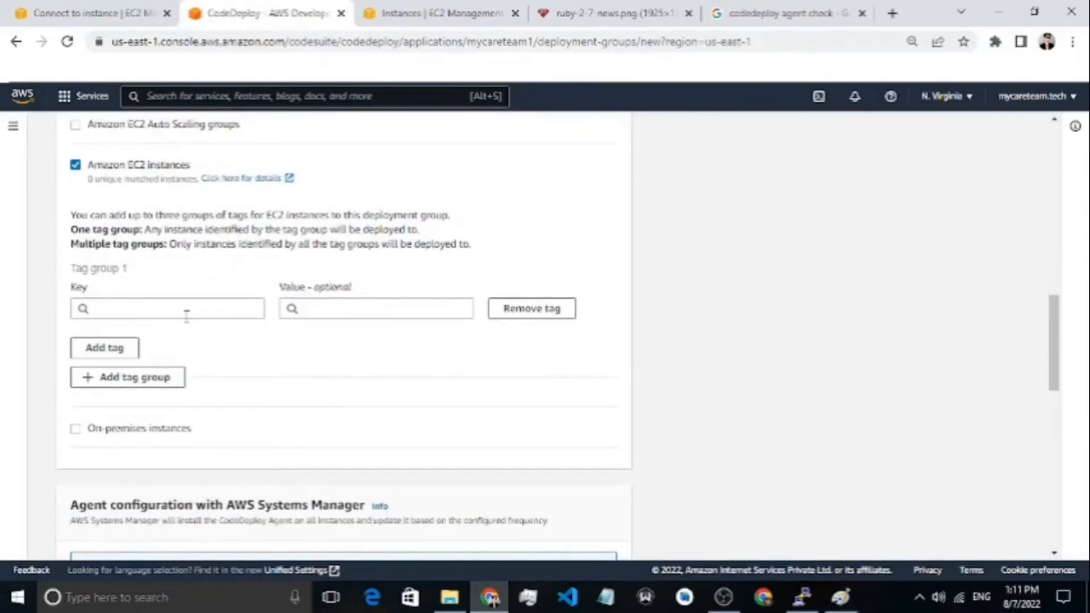
{"action": "left_click", "coordinate": [186, 316]}
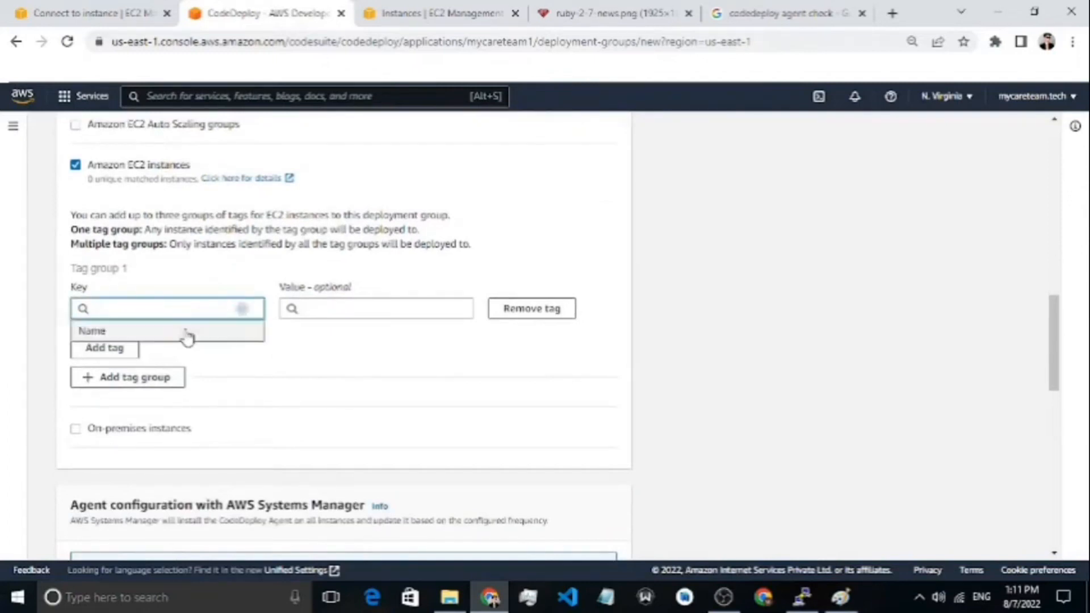
{"action": "left_click", "coordinate": [183, 334]}
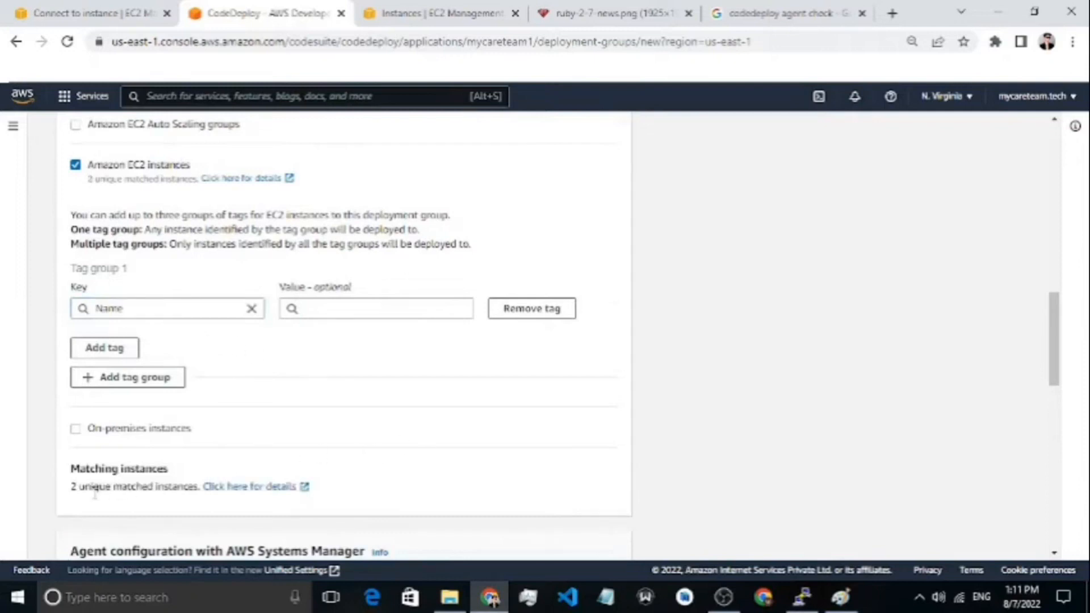
Examine the matching instances and the CodeDeploy agent installation options for the deployment group
{"action": "left_click_drag", "start_coordinate": [168, 469], "coordinate": [68, 475]}
{"action": "double_click", "coordinate": [86, 470]}
{"action": "left_click", "coordinate": [183, 476]}
{"action": "left_click_drag", "start_coordinate": [181, 476], "coordinate": [105, 469]}
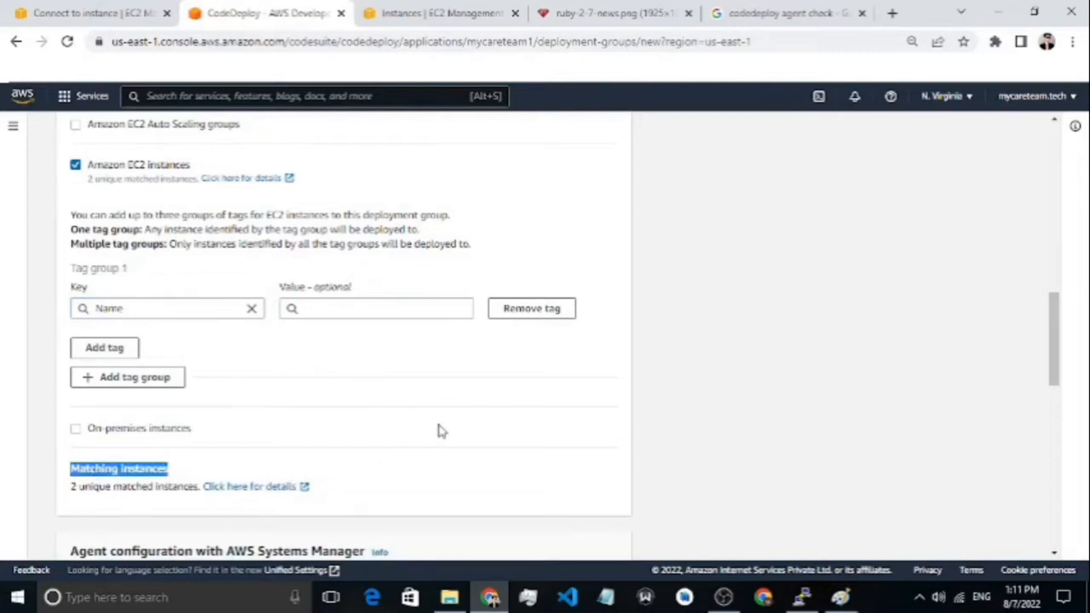
{"action": "scroll", "coordinate": [441, 430], "scroll_direction": "down", "scroll_amount": 1}
{"action": "left_click", "coordinate": [622, 419]}
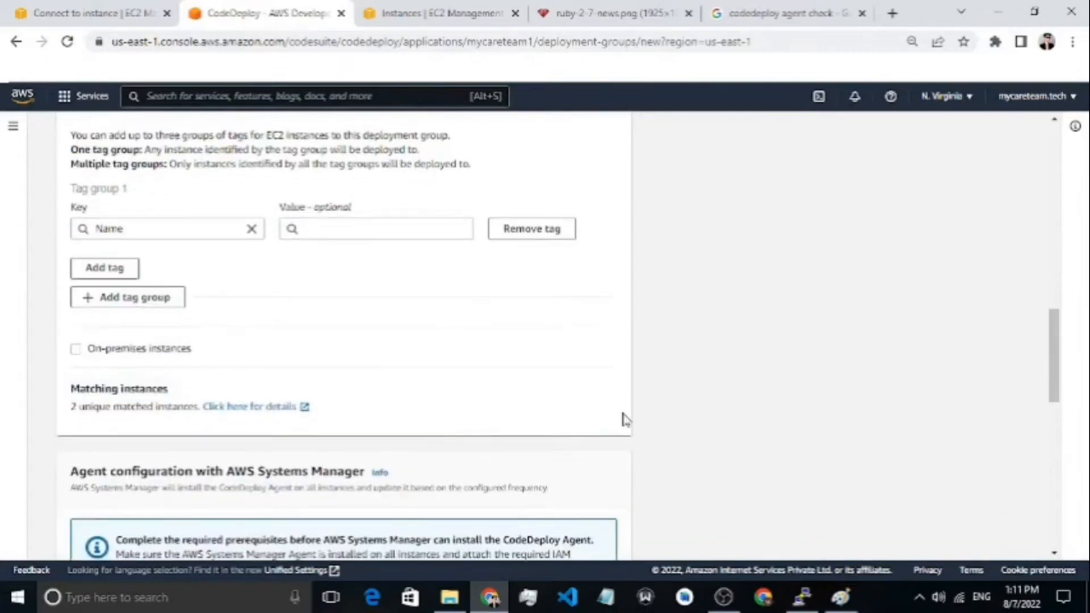
{"action": "scroll", "coordinate": [641, 420], "scroll_direction": "down", "scroll_amount": 3}
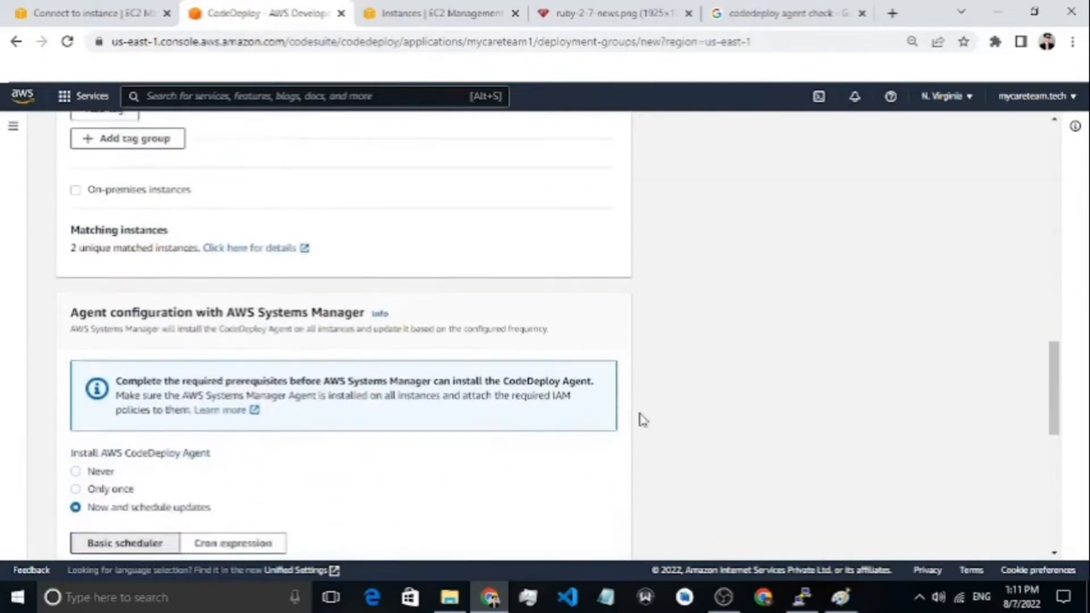
{"action": "scroll", "coordinate": [641, 420], "scroll_direction": "down", "scroll_amount": 1}
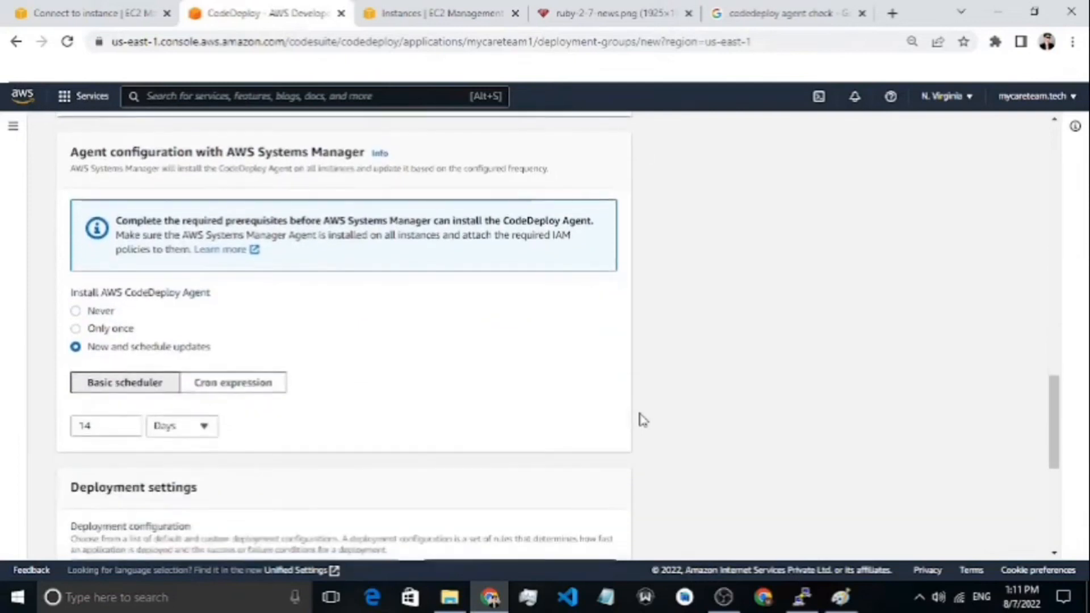
{"action": "left_click_drag", "start_coordinate": [231, 297], "coordinate": [72, 294]}
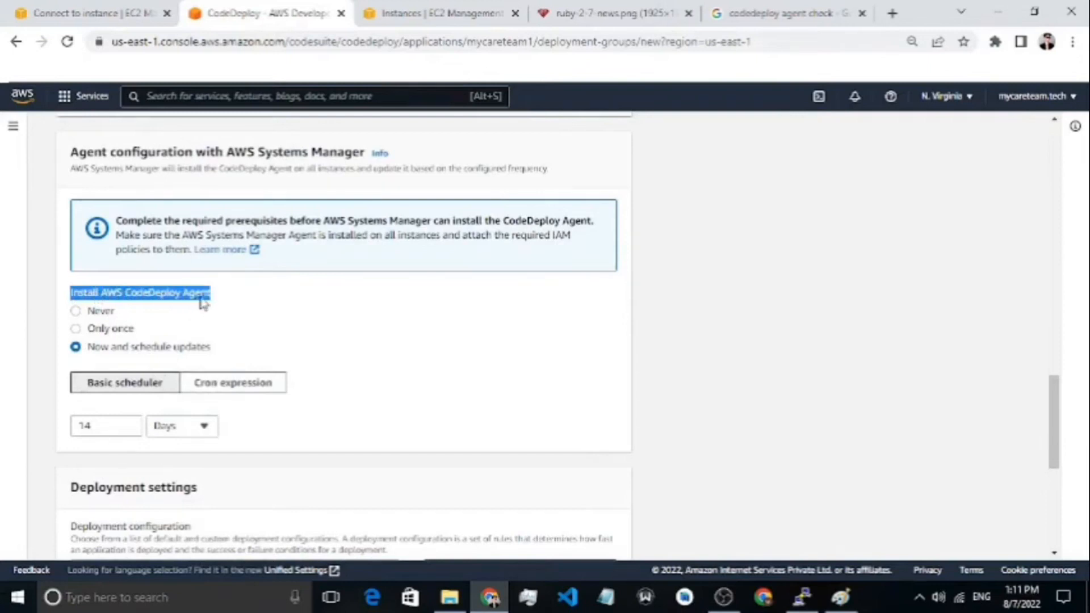
{"action": "left_click", "coordinate": [235, 311]}
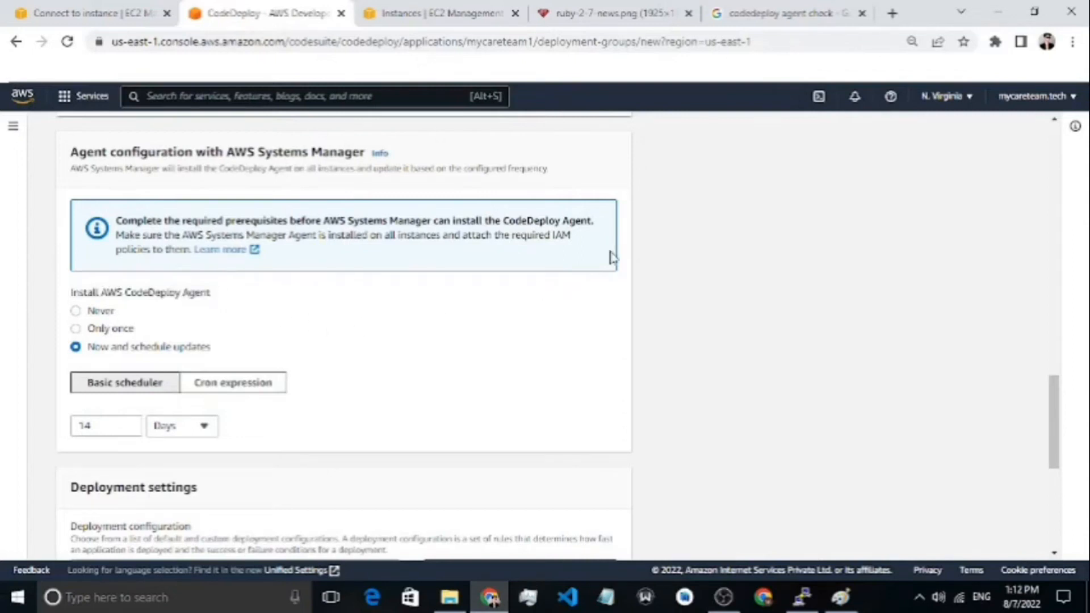
Look up the agent status command and run sudo service codedeploy-agent status in the Ubuntu instance's terminal, checking the Active line
{"action": "left_click", "coordinate": [768, 7]}
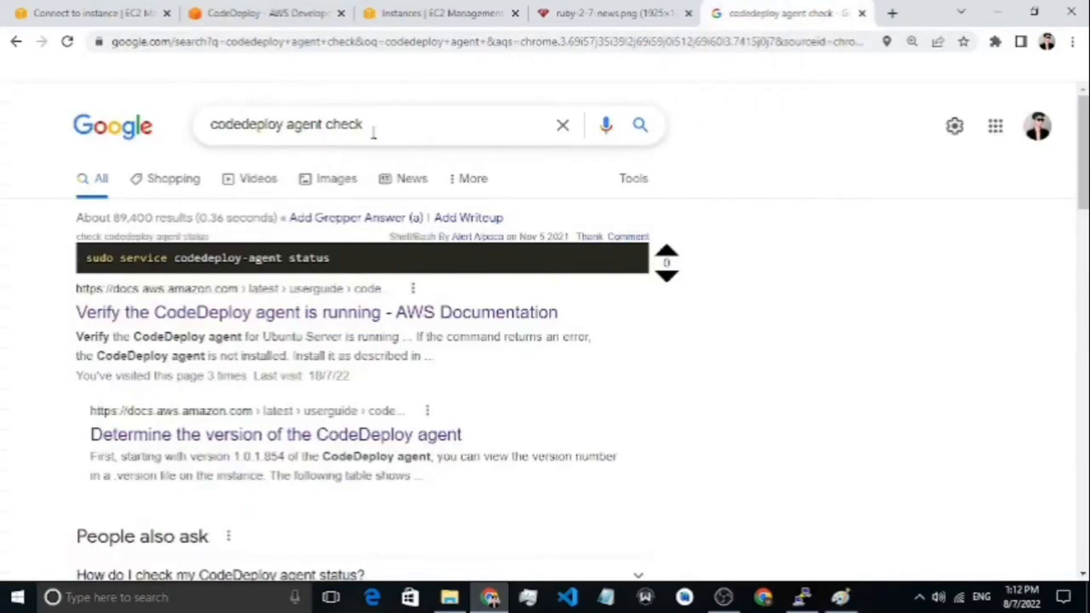
{"action": "left_click_drag", "start_coordinate": [353, 256], "coordinate": [78, 251]}
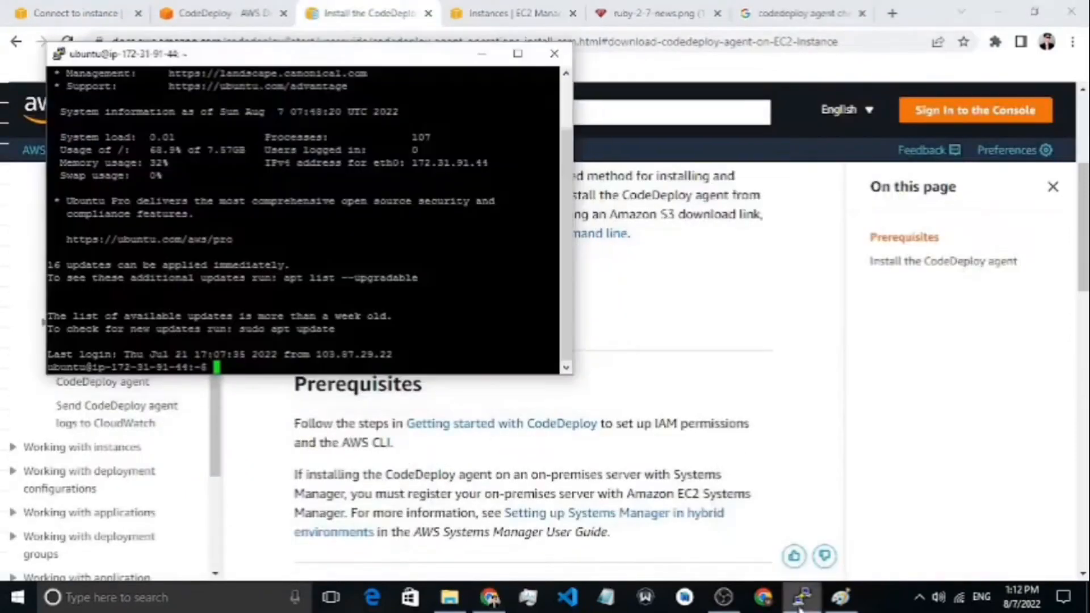
{"action": "key", "text": "Up"}
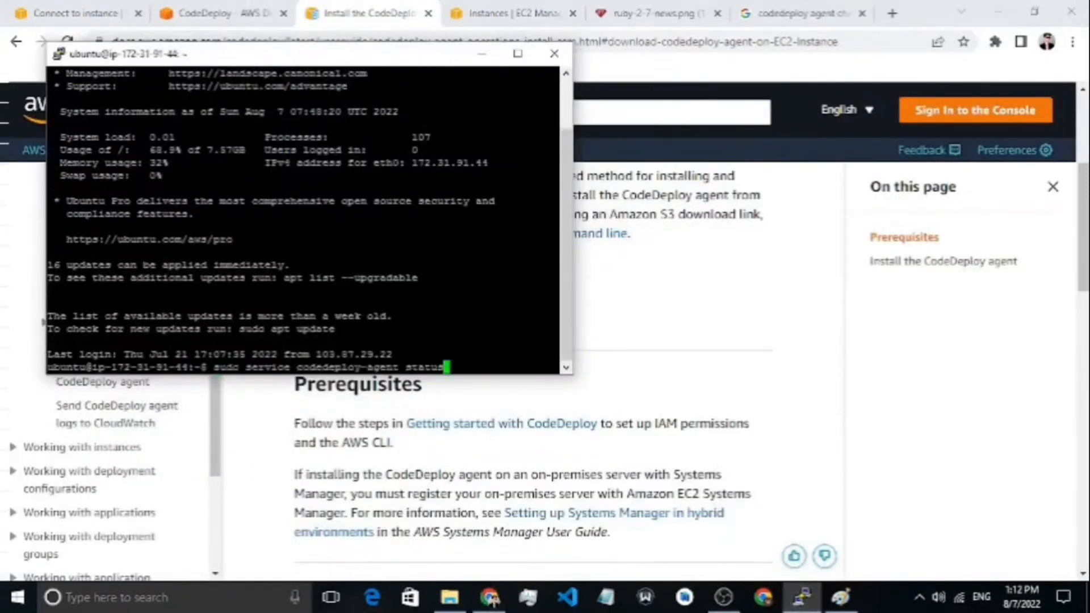
{"action": "key", "text": "Return"}
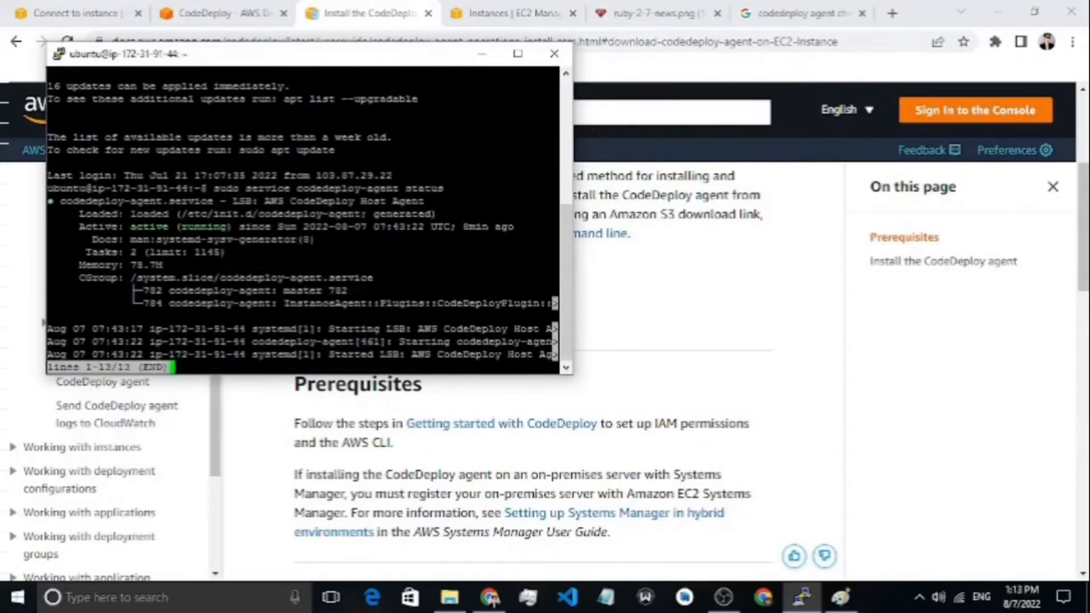
{"action": "left_click_drag", "start_coordinate": [118, 226], "coordinate": [239, 227]}
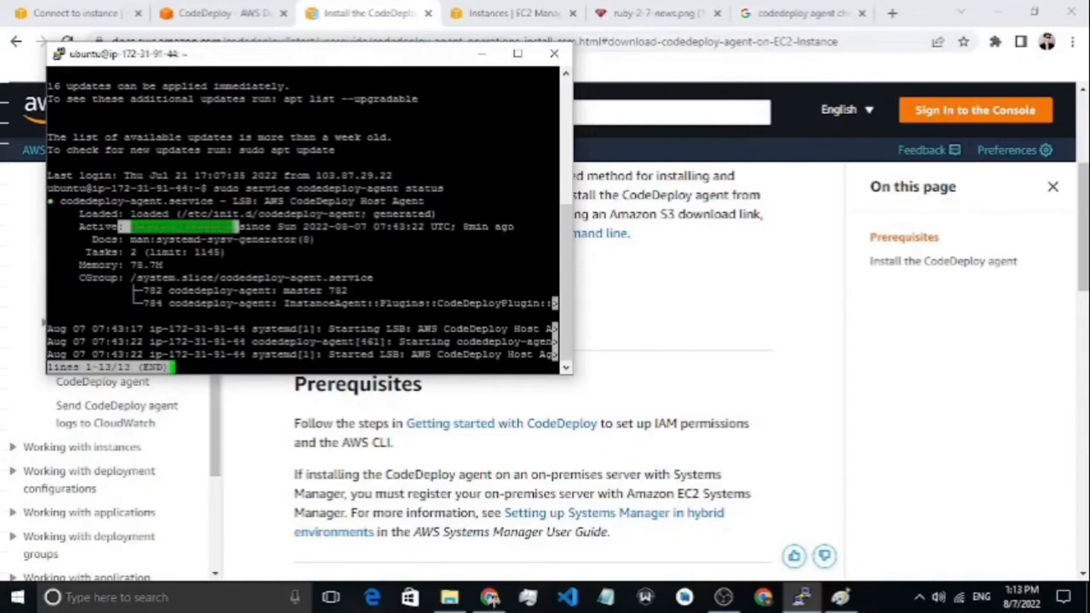
Check the CodeDeploy agent's Active state in the terminal's service status output
{"action": "left_click", "coordinate": [239, 226]}
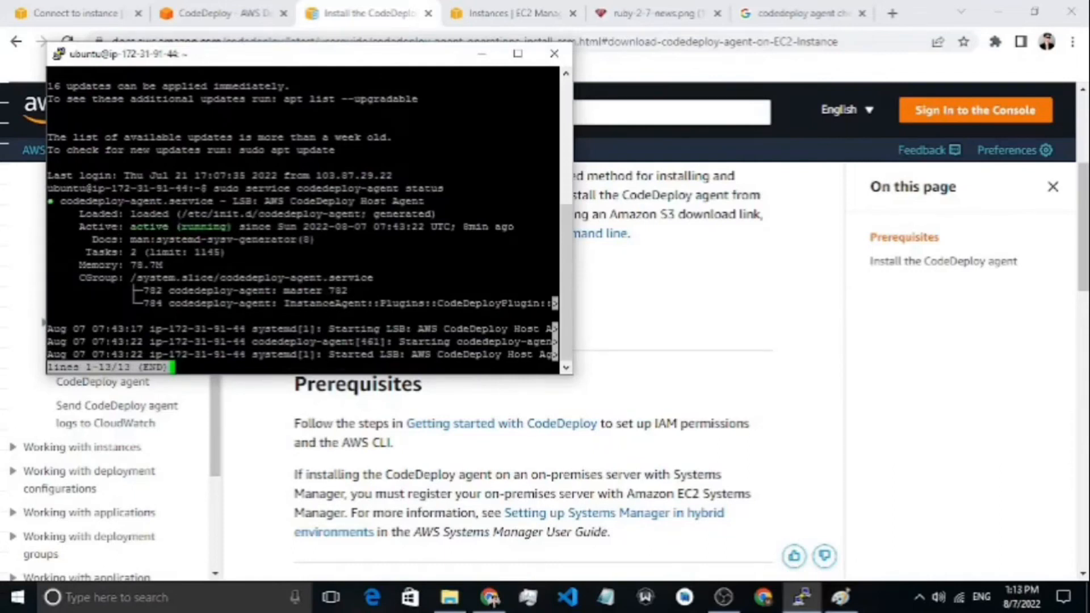
{"action": "left_click_drag", "start_coordinate": [239, 227], "coordinate": [129, 226]}
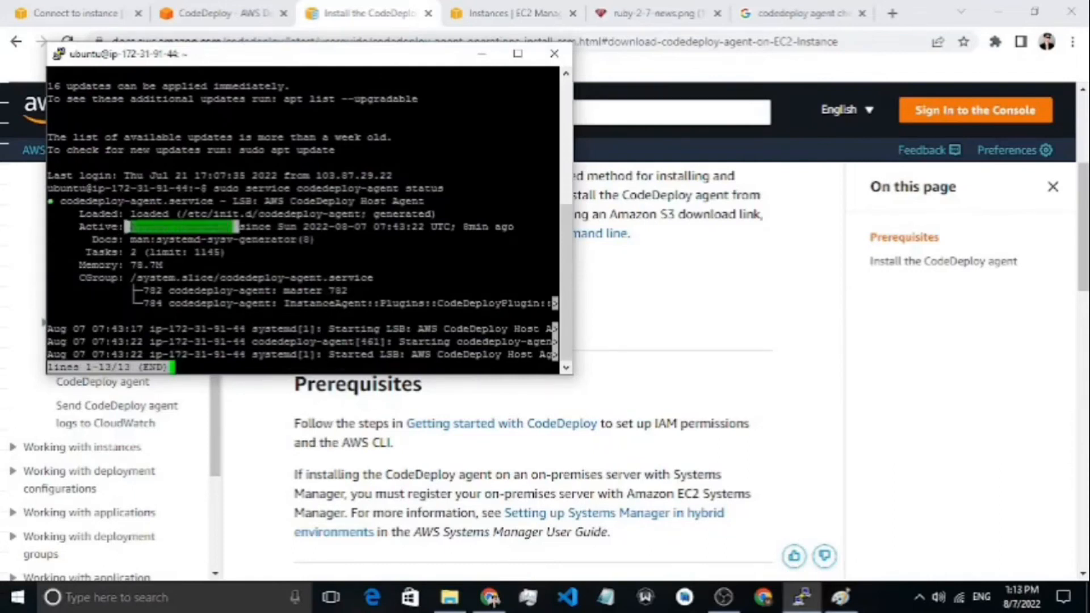
{"action": "left_click", "coordinate": [126, 226]}
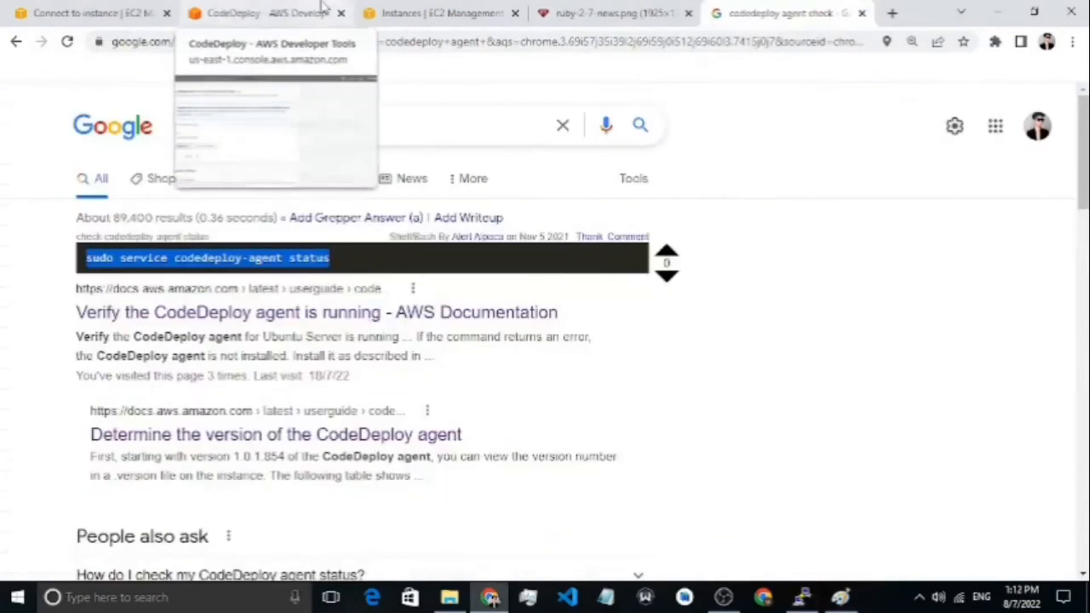
From the deployment group's agent configuration, consult the AWS documentation on installing the CodeDeploy agent with Systems Manager, including its prerequisites
{"action": "left_click", "coordinate": [267, 12]}
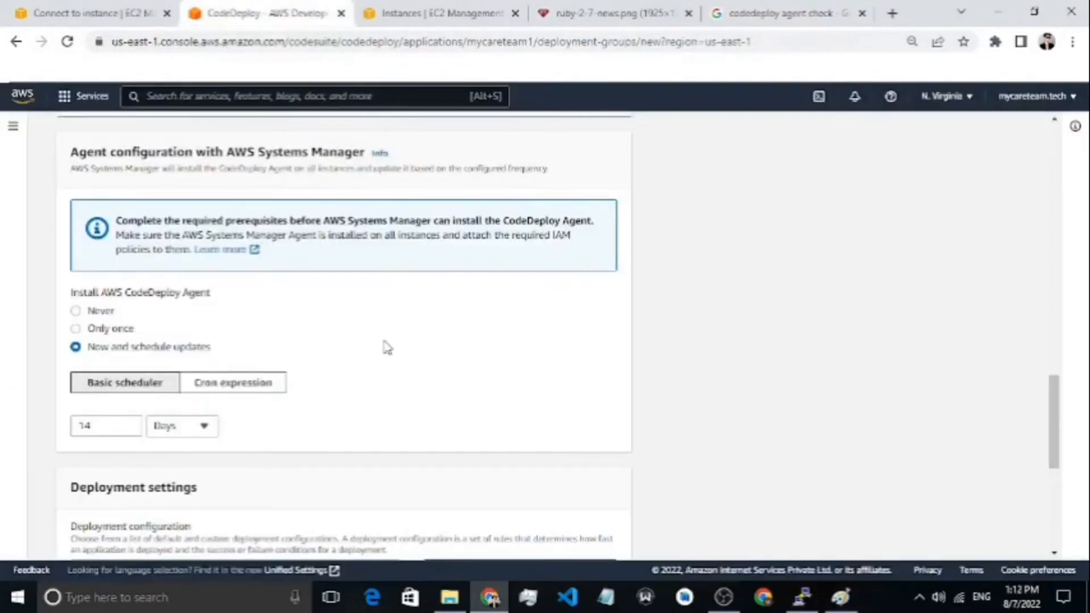
{"action": "left_click", "coordinate": [238, 250]}
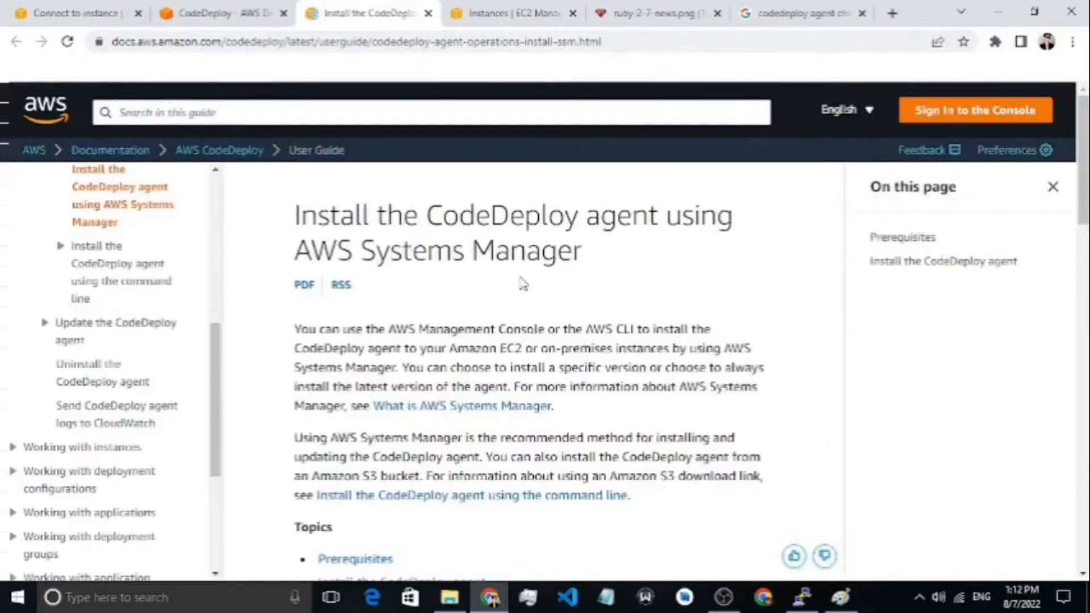
{"action": "scroll", "coordinate": [522, 284], "scroll_direction": "down", "scroll_amount": 8}
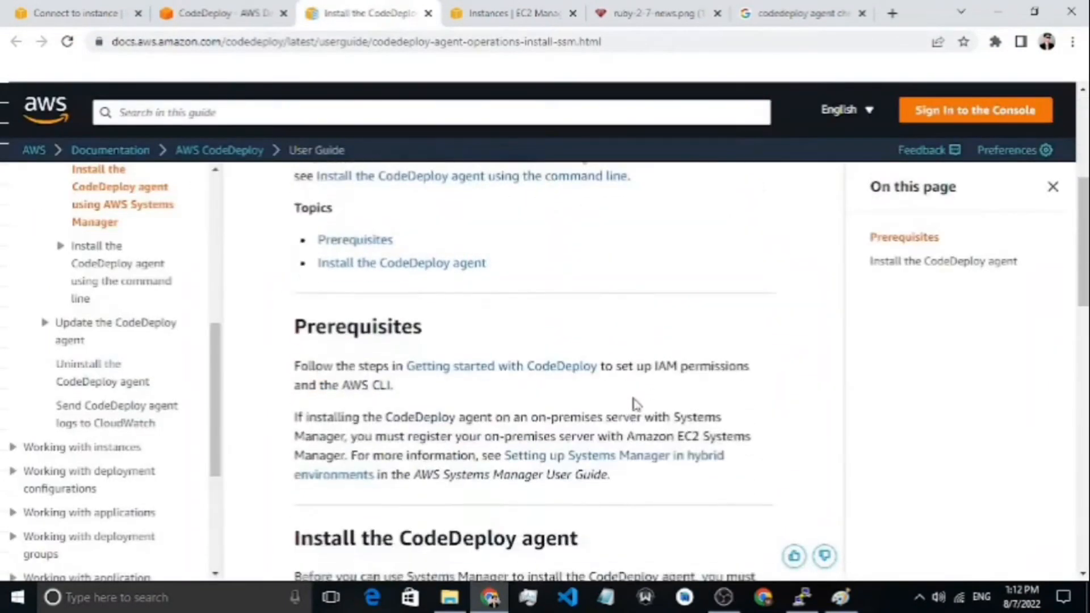
{"action": "scroll", "coordinate": [636, 404], "scroll_direction": "down", "scroll_amount": 6}
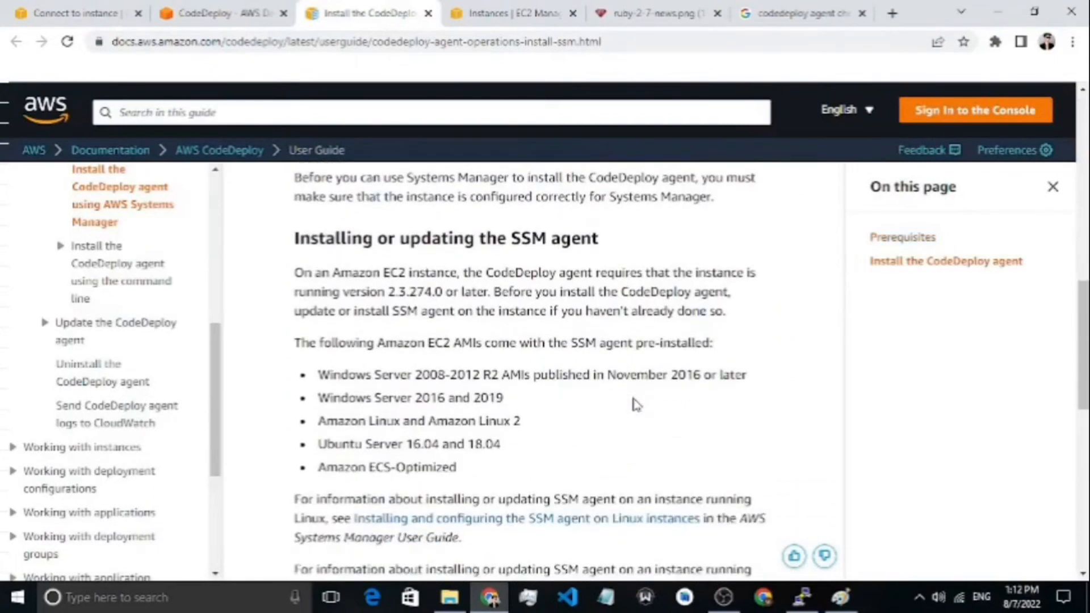
{"action": "scroll", "coordinate": [635, 404], "scroll_direction": "down", "scroll_amount": 9}
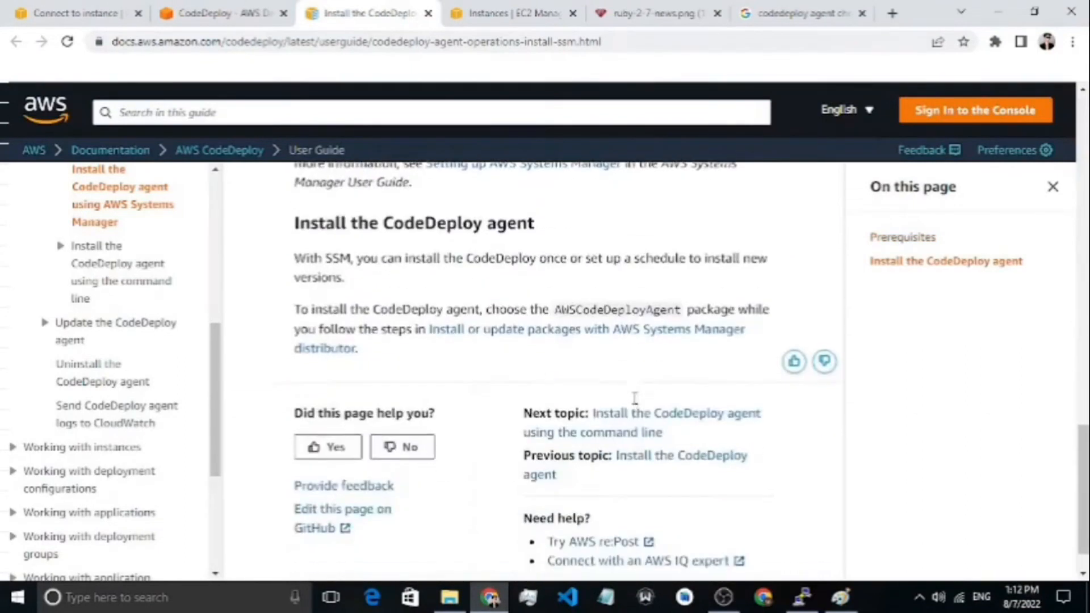
{"action": "scroll", "coordinate": [634, 397], "scroll_direction": "up", "scroll_amount": 5}
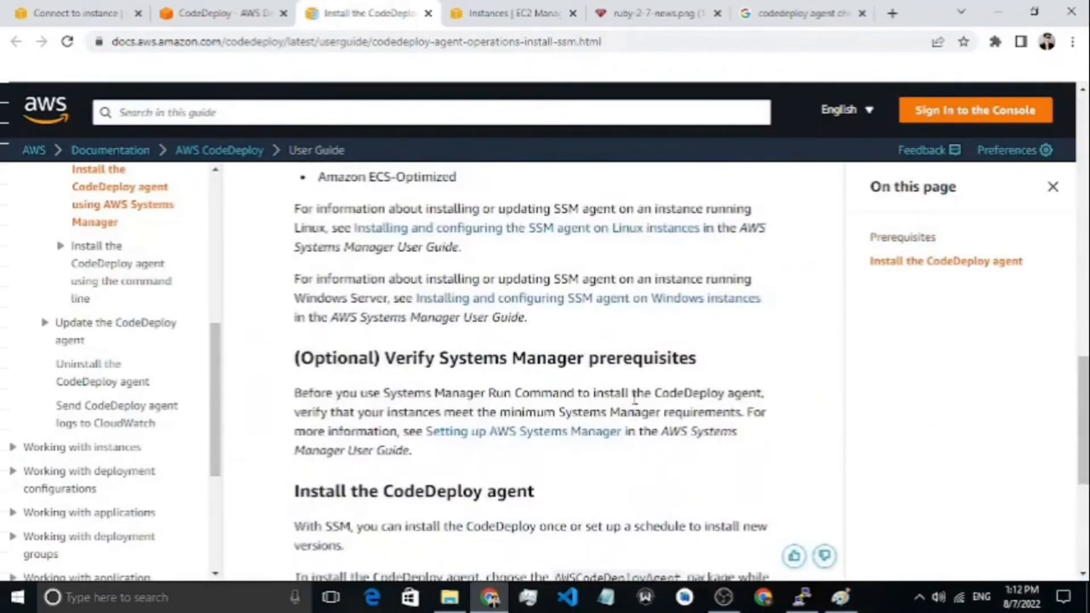
{"action": "scroll", "coordinate": [634, 397], "scroll_direction": "up", "scroll_amount": 3}
{"action": "scroll", "coordinate": [635, 404], "scroll_direction": "up", "scroll_amount": 12}
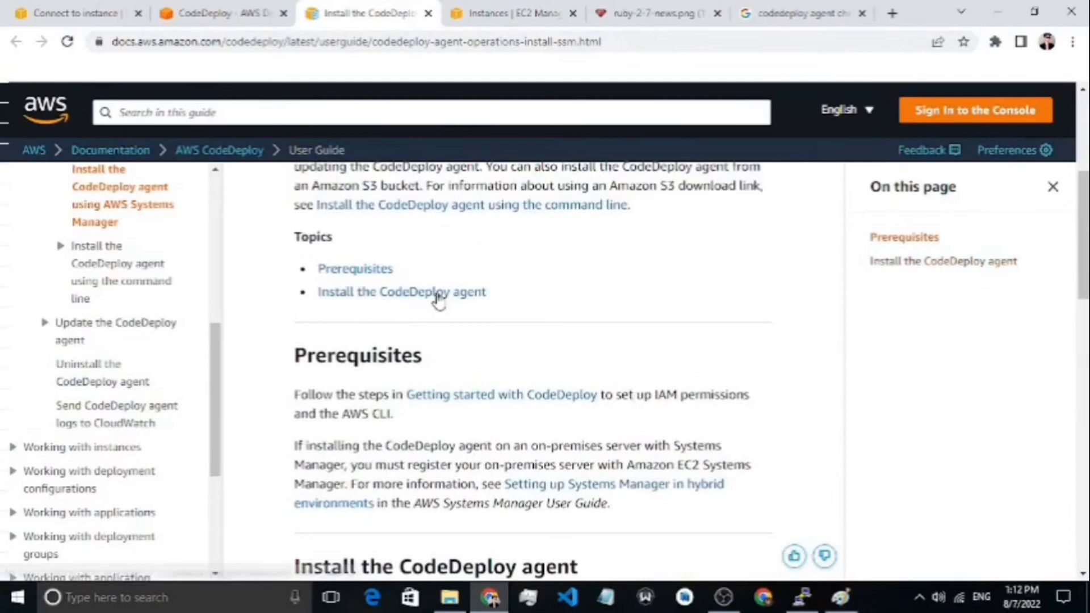
{"action": "left_click", "coordinate": [438, 295]}
{"action": "scroll", "coordinate": [586, 356], "scroll_direction": "down", "scroll_amount": 2}
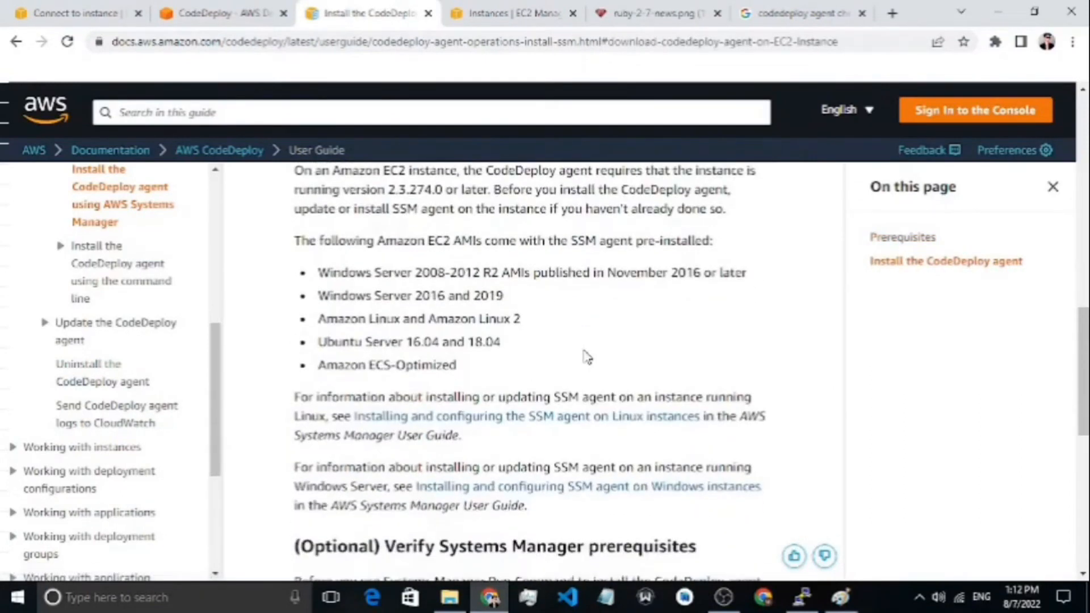
{"action": "scroll", "coordinate": [586, 356], "scroll_direction": "down", "scroll_amount": 5}
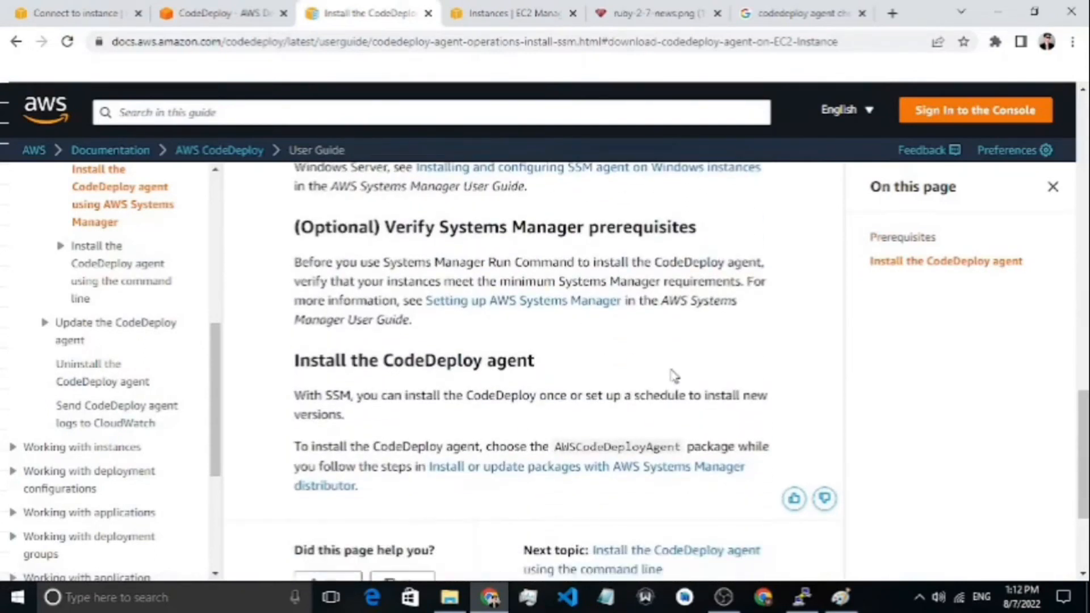
{"action": "scroll", "coordinate": [675, 376], "scroll_direction": "down", "scroll_amount": 3}
{"action": "scroll", "coordinate": [704, 379], "scroll_direction": "up", "scroll_amount": 5}
{"action": "scroll", "coordinate": [704, 379], "scroll_direction": "up", "scroll_amount": 5}
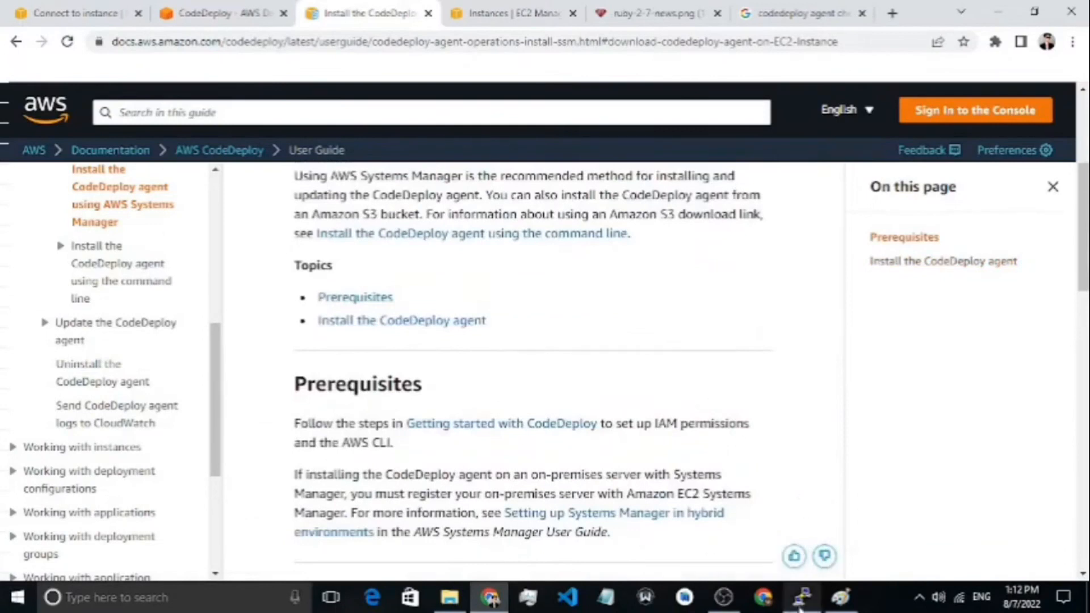
Back in the deployment group form, set the deployment configuration to CodeDeployDefault.OneAtATime
{"action": "left_click", "coordinate": [237, 12]}
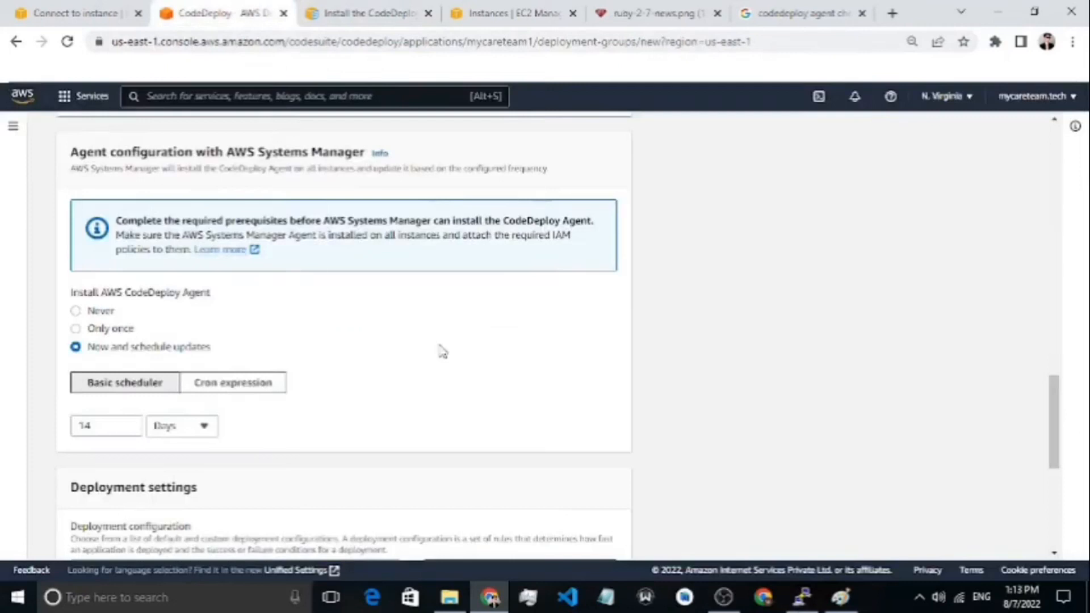
{"action": "scroll", "coordinate": [442, 352], "scroll_direction": "down", "scroll_amount": 4}
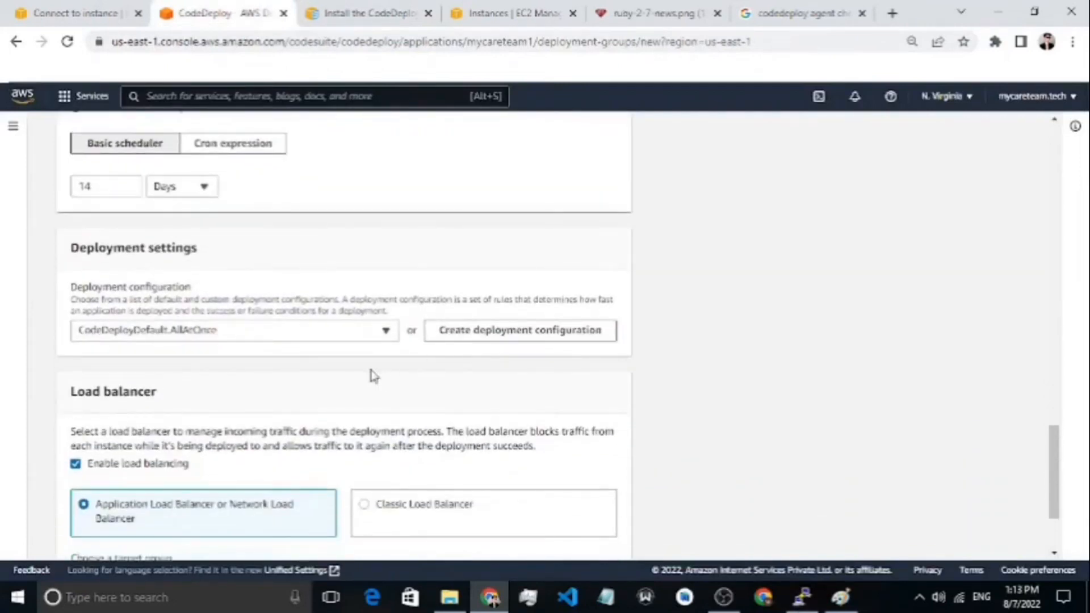
{"action": "left_click", "coordinate": [385, 331]}
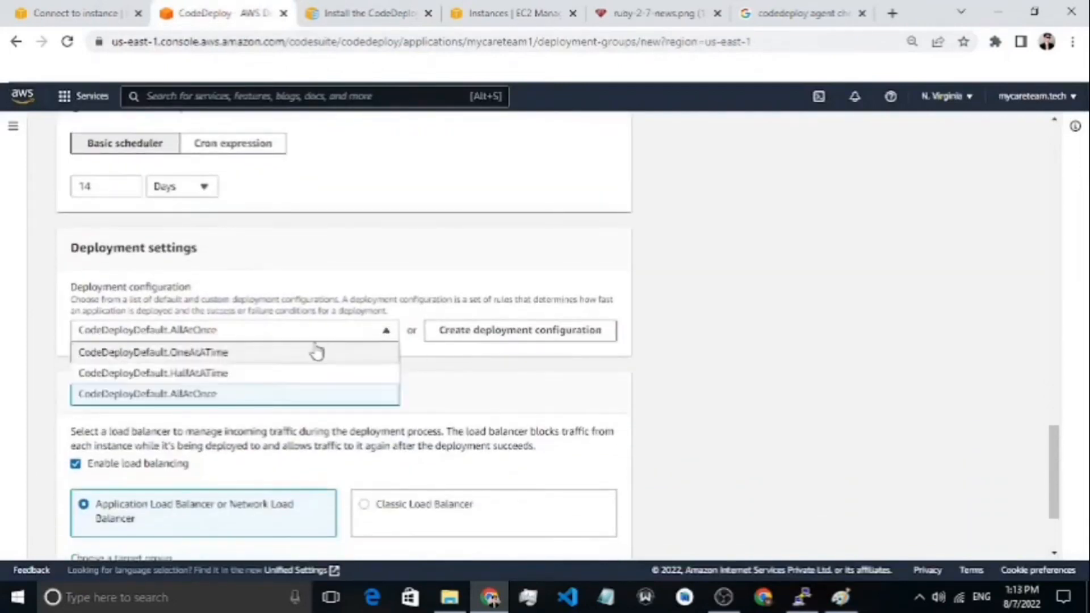
{"action": "left_click", "coordinate": [251, 353]}
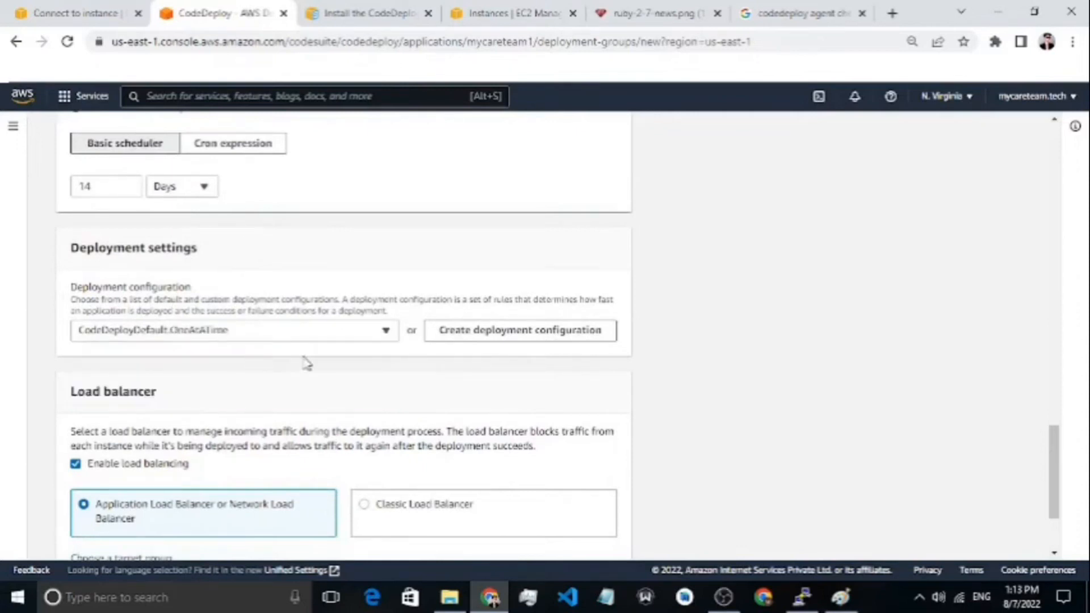
Disable load balancing for the deployment group and create the group
{"action": "scroll", "coordinate": [321, 377], "scroll_direction": "down", "scroll_amount": 3}
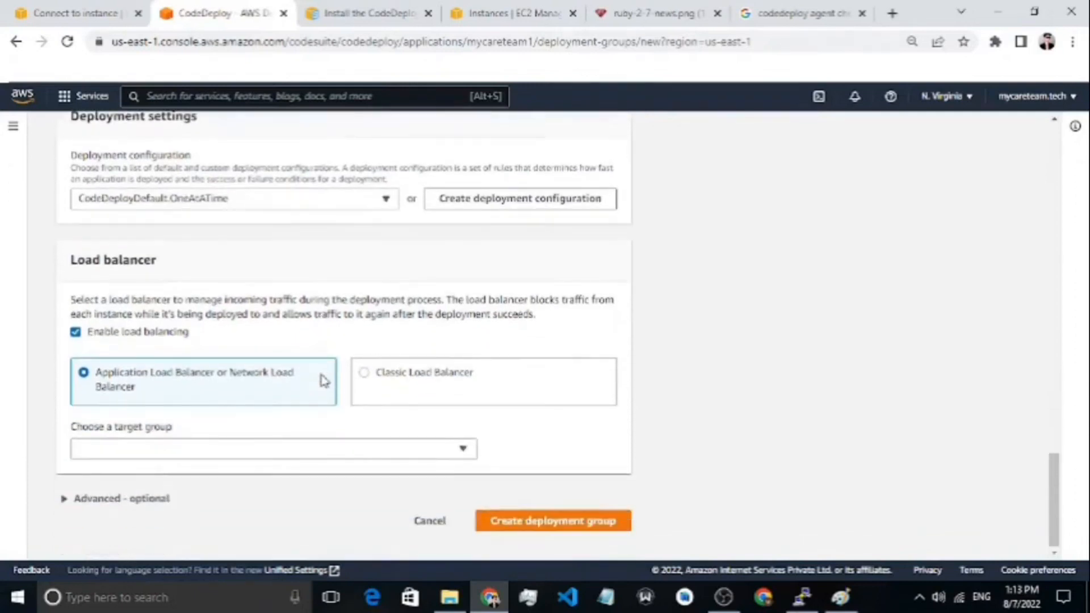
{"action": "left_click", "coordinate": [75, 333]}
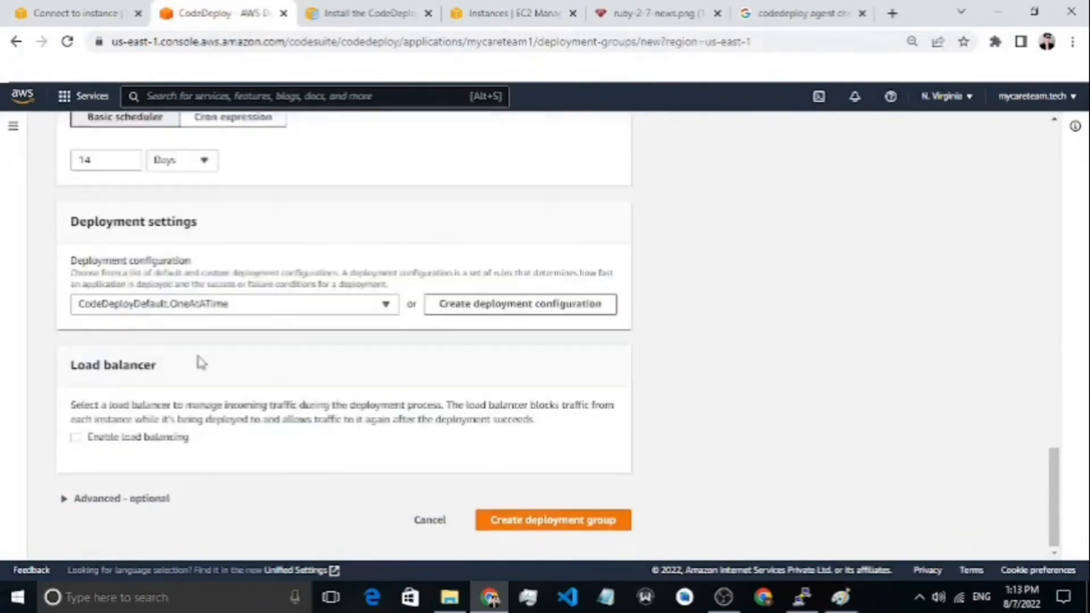
{"action": "left_click", "coordinate": [599, 532]}
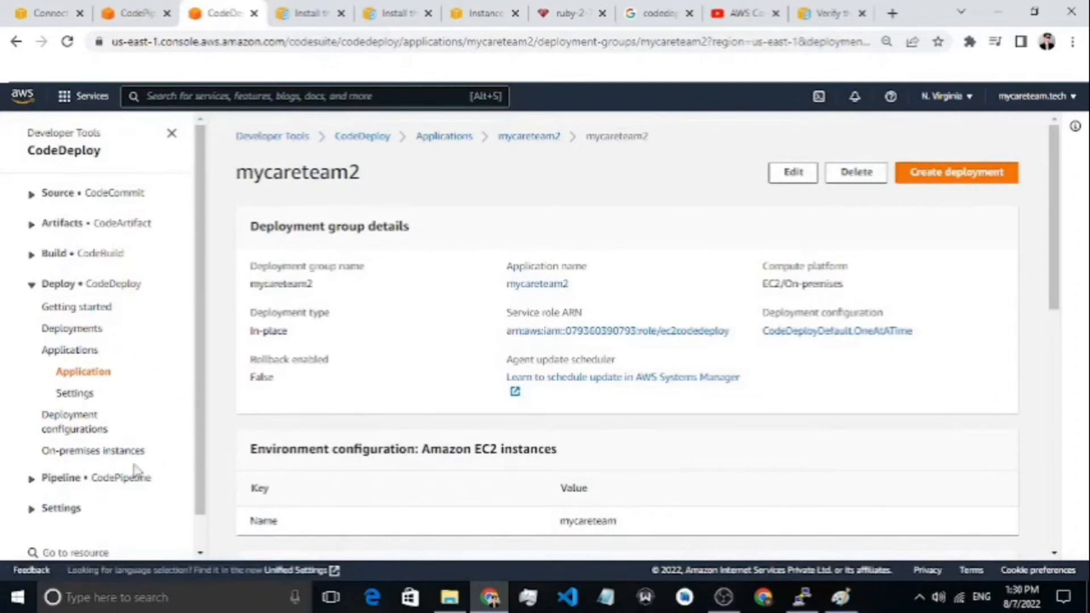
Go to the list of pipelines in CodePipeline and look over the existing pipeline
{"action": "left_click", "coordinate": [32, 479]}
{"action": "scroll", "coordinate": [39, 485], "scroll_direction": "down", "scroll_amount": 2}
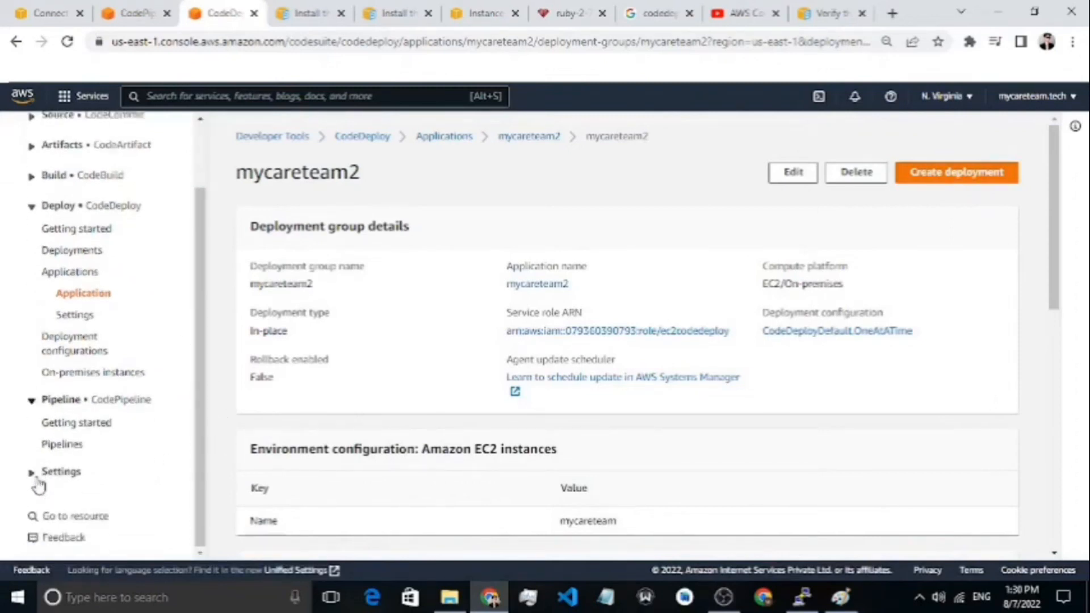
{"action": "left_click_drag", "start_coordinate": [57, 443], "coordinate": [28, 446]}
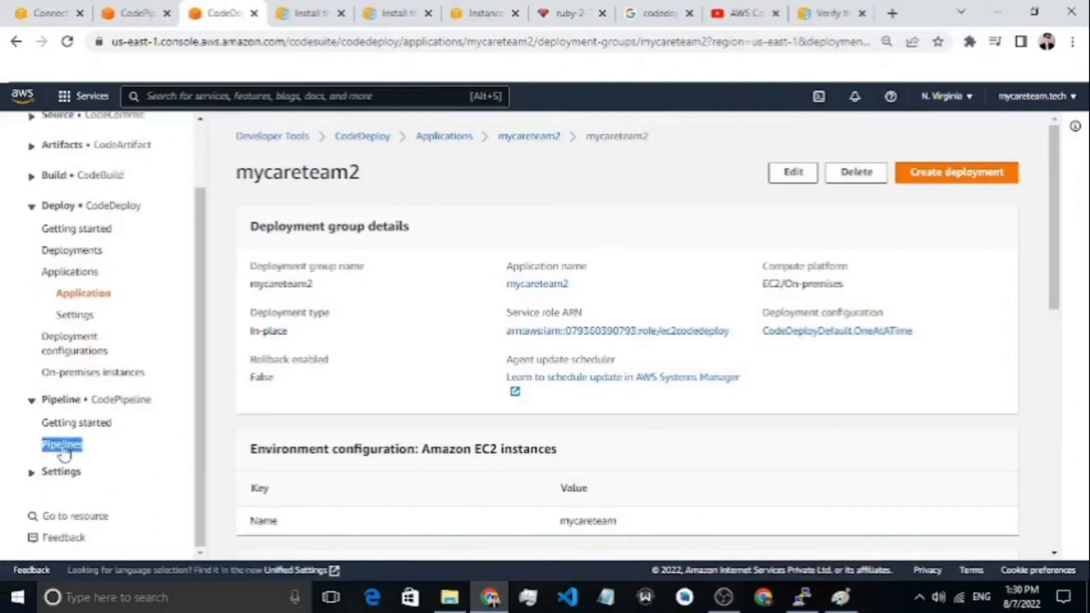
{"action": "left_click", "coordinate": [104, 447]}
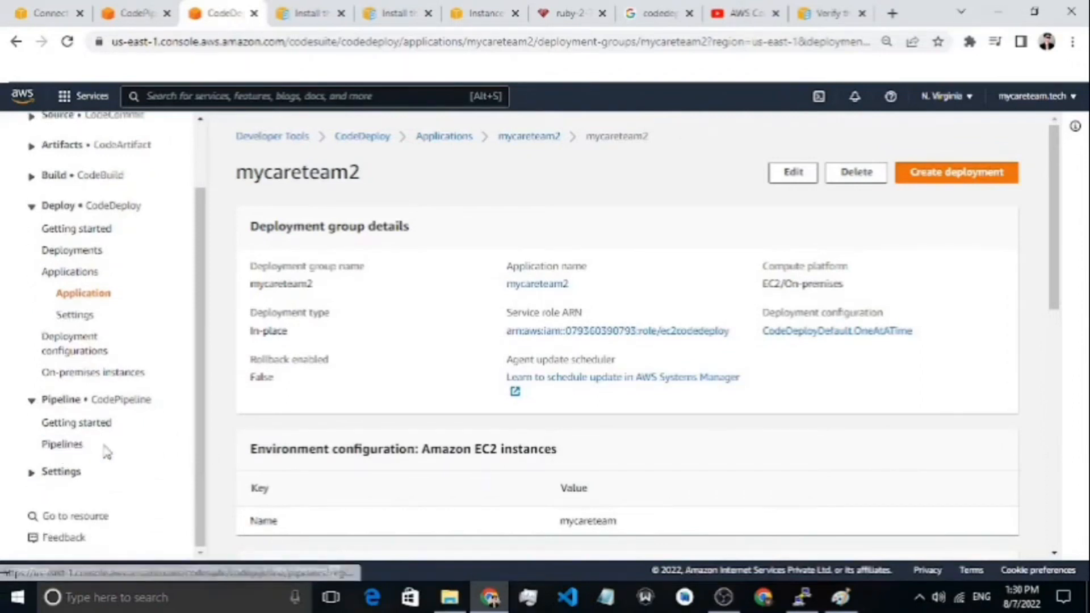
{"action": "left_click", "coordinate": [73, 447]}
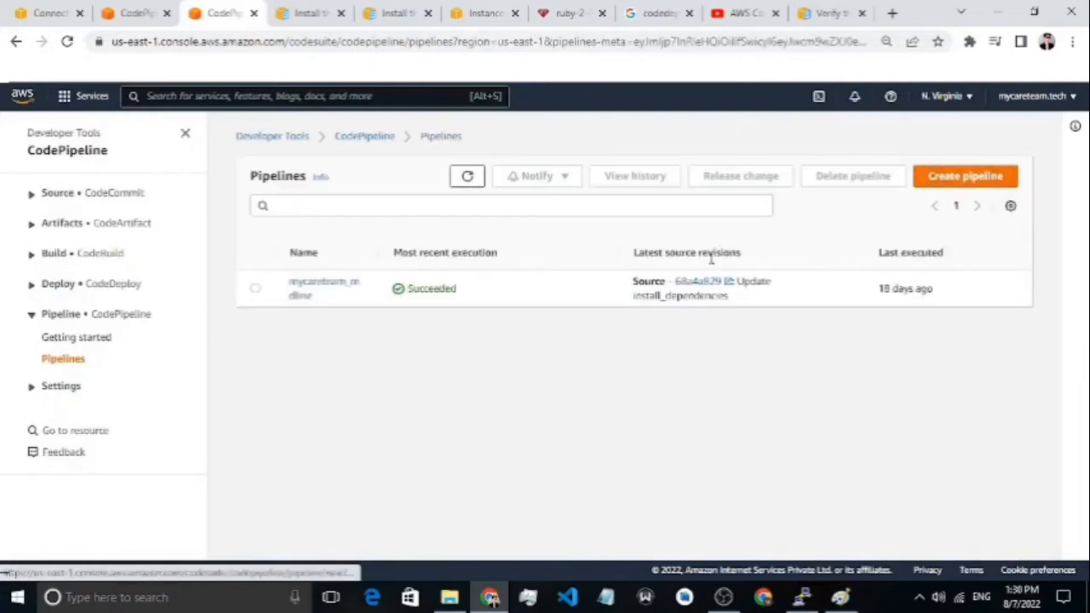
{"action": "left_click_drag", "start_coordinate": [477, 292], "coordinate": [382, 301]}
{"action": "left_click", "coordinate": [363, 315]}
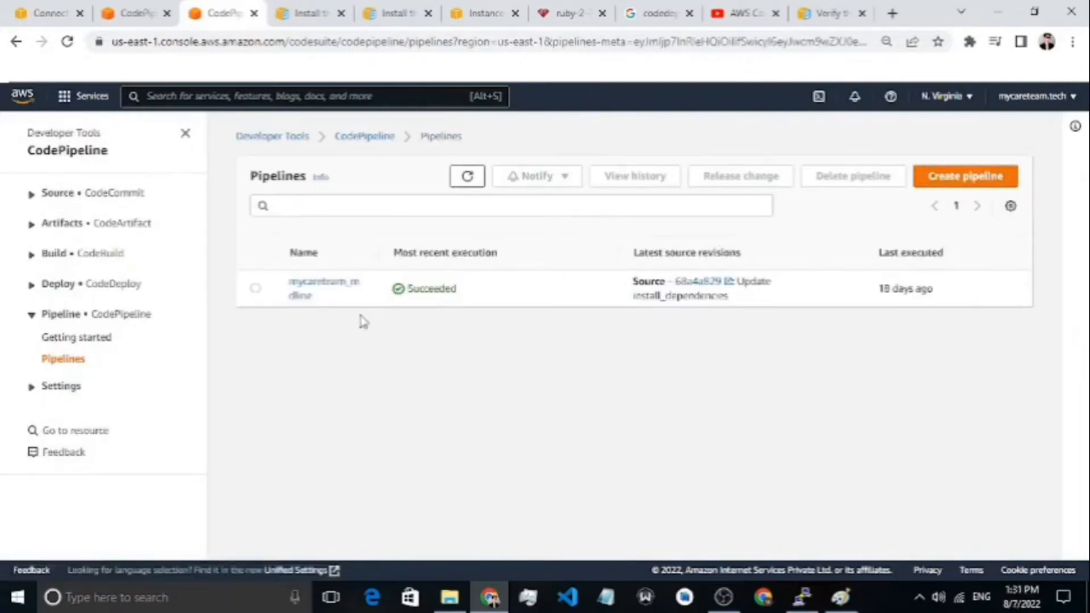
Start a new pipeline named mycareteam2_pipeline with a new service role and continue to the source stage
{"action": "left_click", "coordinate": [968, 183]}
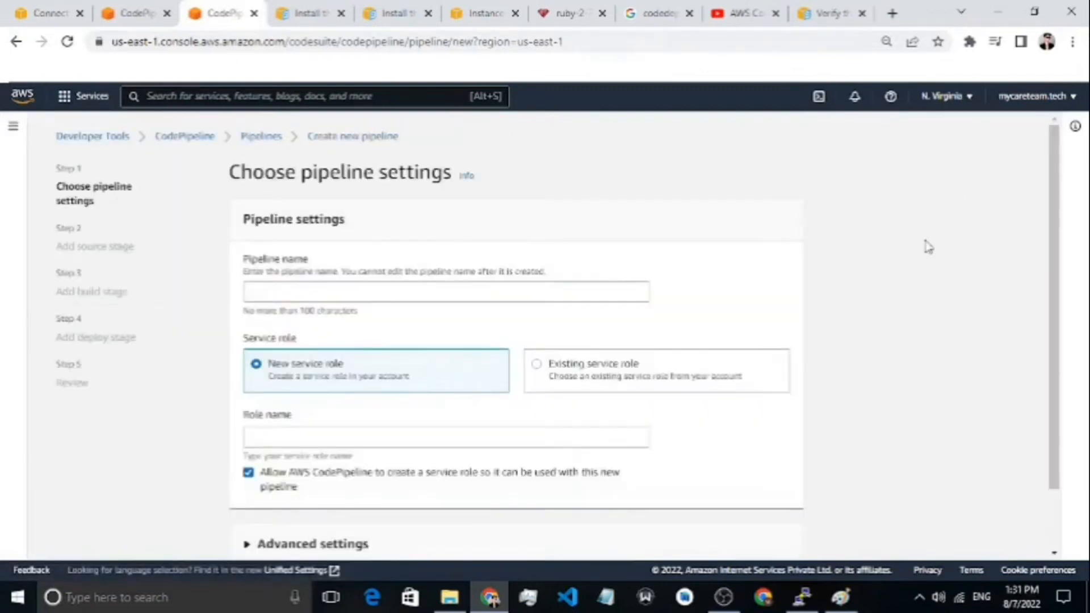
{"action": "left_click", "coordinate": [534, 286]}
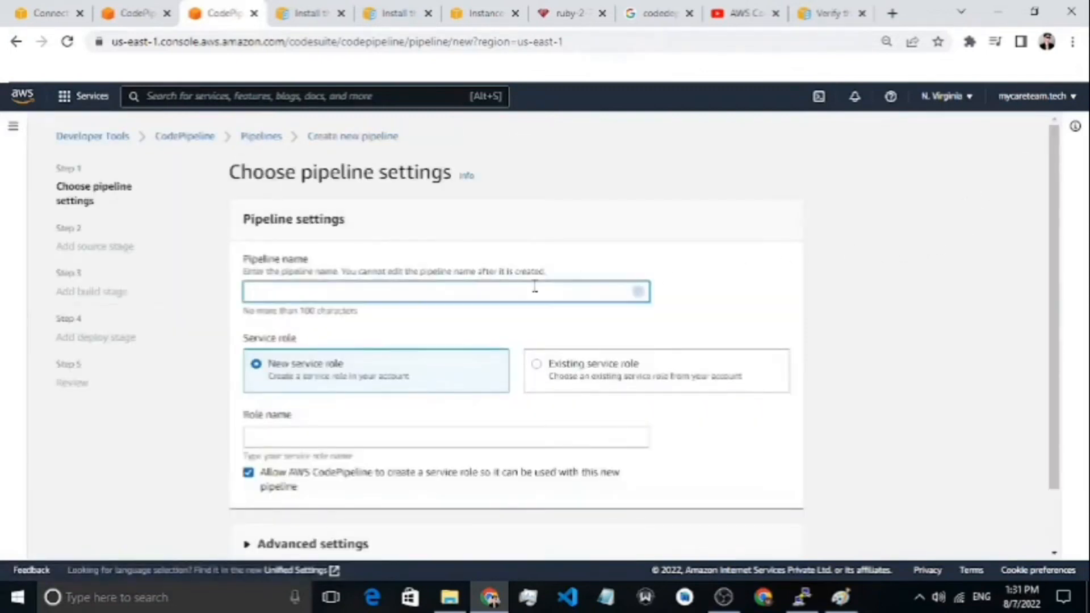
{"action": "type", "text": "mycare"}
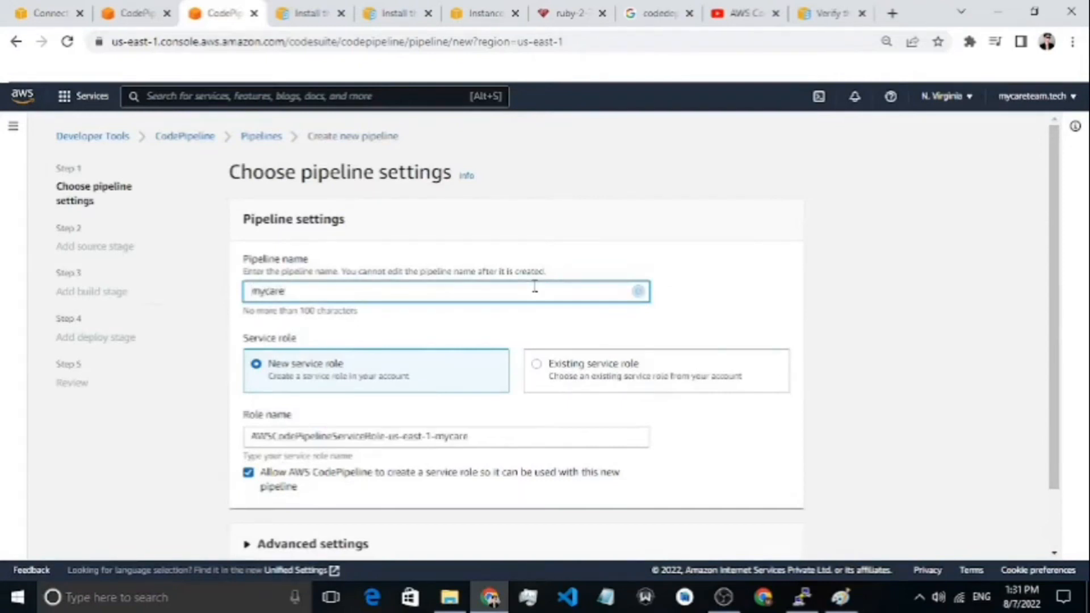
{"action": "type", "text": "team2_pi"}
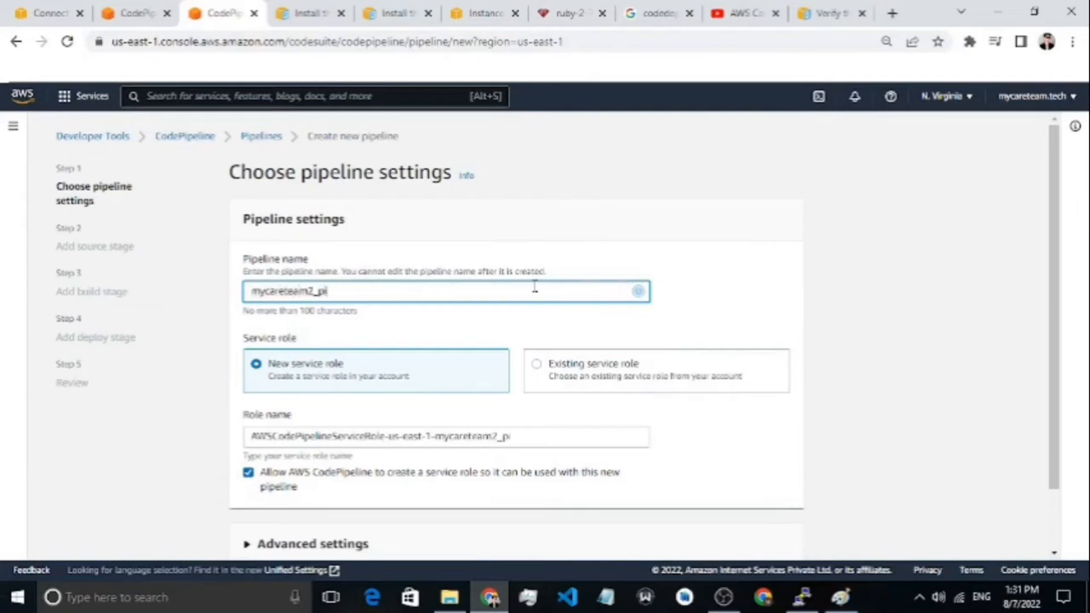
{"action": "type", "text": "peline"}
{"action": "scroll", "coordinate": [703, 288], "scroll_direction": "down", "scroll_amount": 1}
{"action": "scroll", "coordinate": [703, 288], "scroll_direction": "down", "scroll_amount": 1}
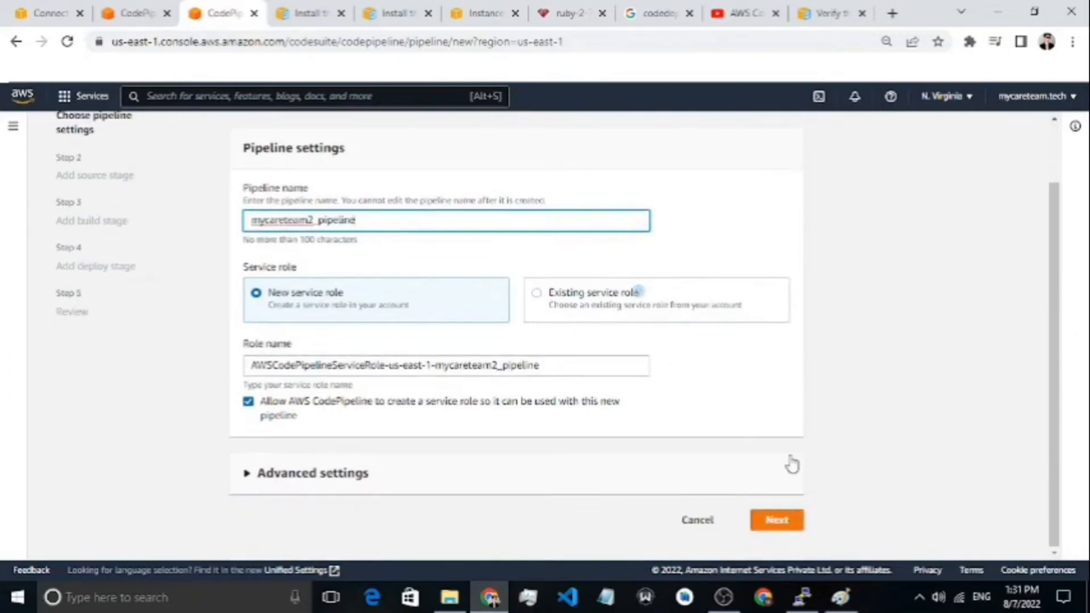
{"action": "left_click", "coordinate": [782, 526]}
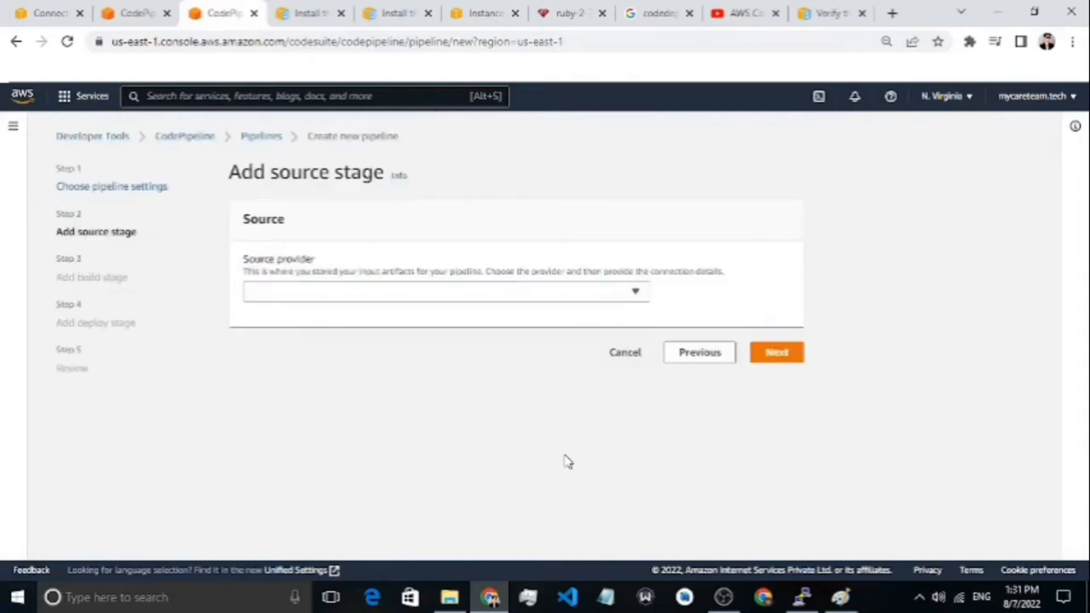
Set the source provider to GitHub (Version 1) and start connecting to GitHub
{"action": "left_click", "coordinate": [635, 292]}
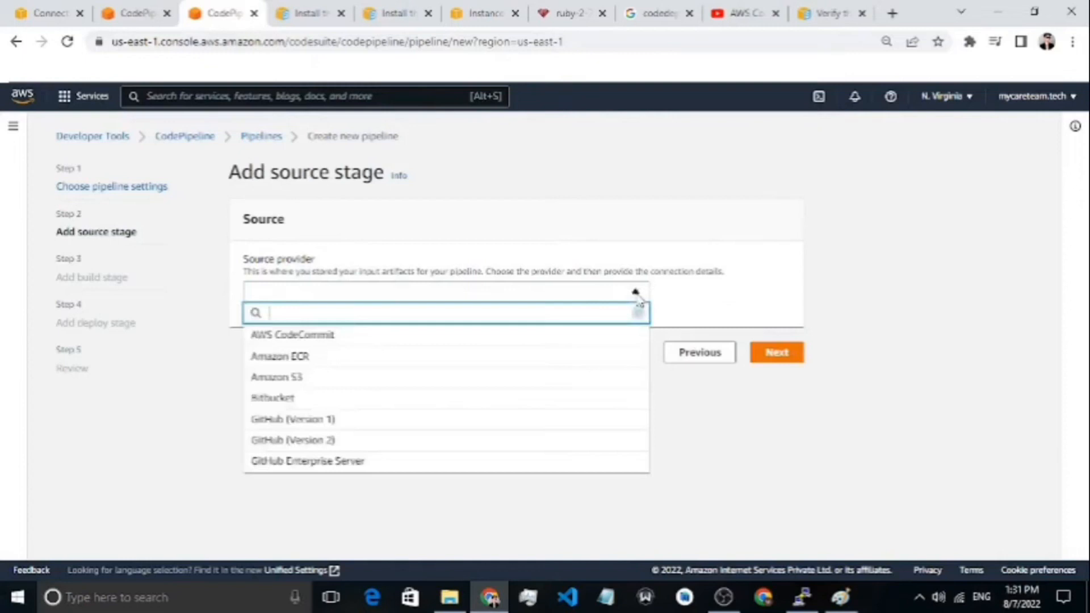
{"action": "left_click", "coordinate": [421, 427]}
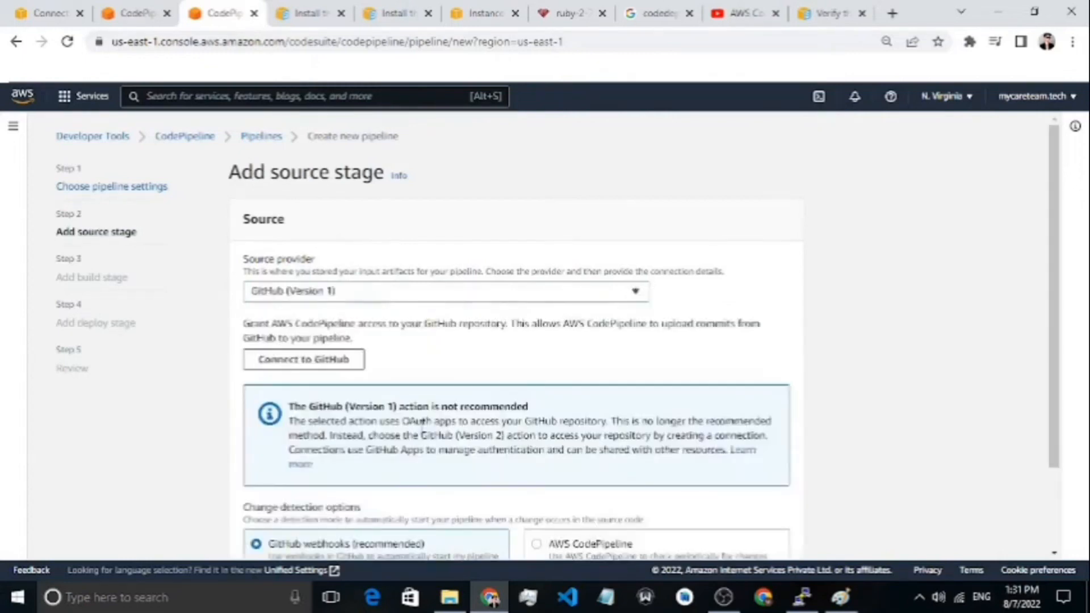
{"action": "scroll", "coordinate": [566, 377], "scroll_direction": "down", "scroll_amount": 3}
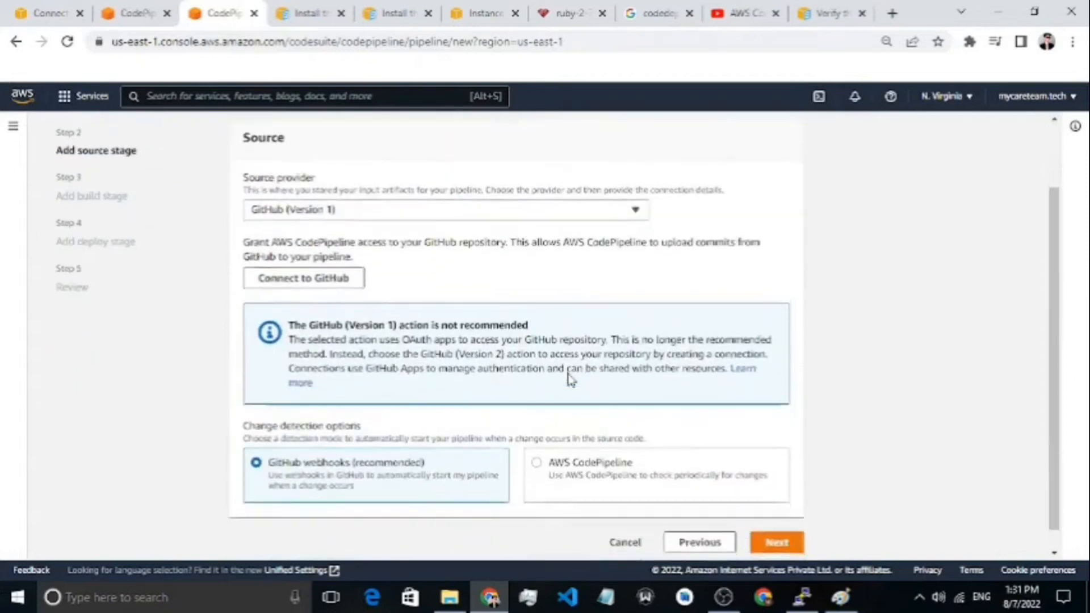
{"action": "left_click", "coordinate": [328, 270]}
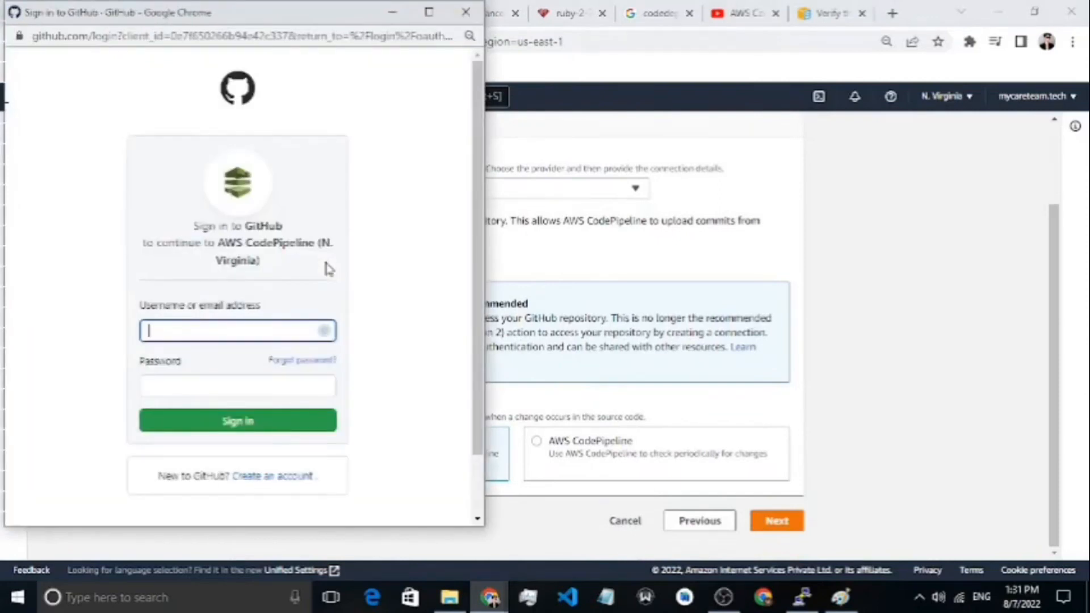
Sign in to GitHub with the account's e-mail and password, and confirm the OAuth connection for CodePipeline
{"action": "left_click", "coordinate": [245, 320]}
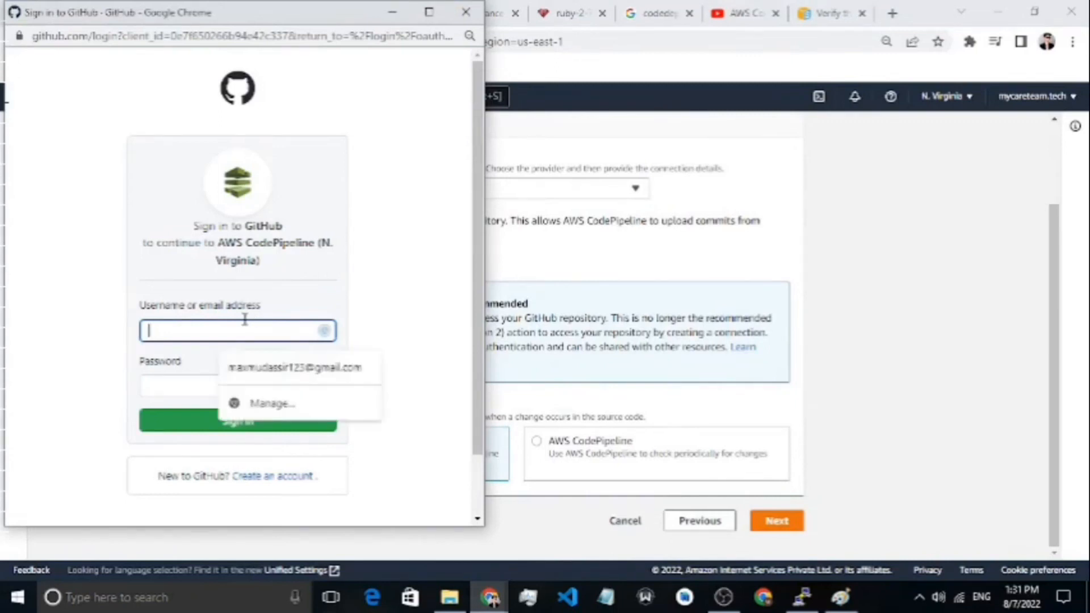
{"action": "left_click", "coordinate": [265, 367]}
{"action": "left_click", "coordinate": [254, 388]}
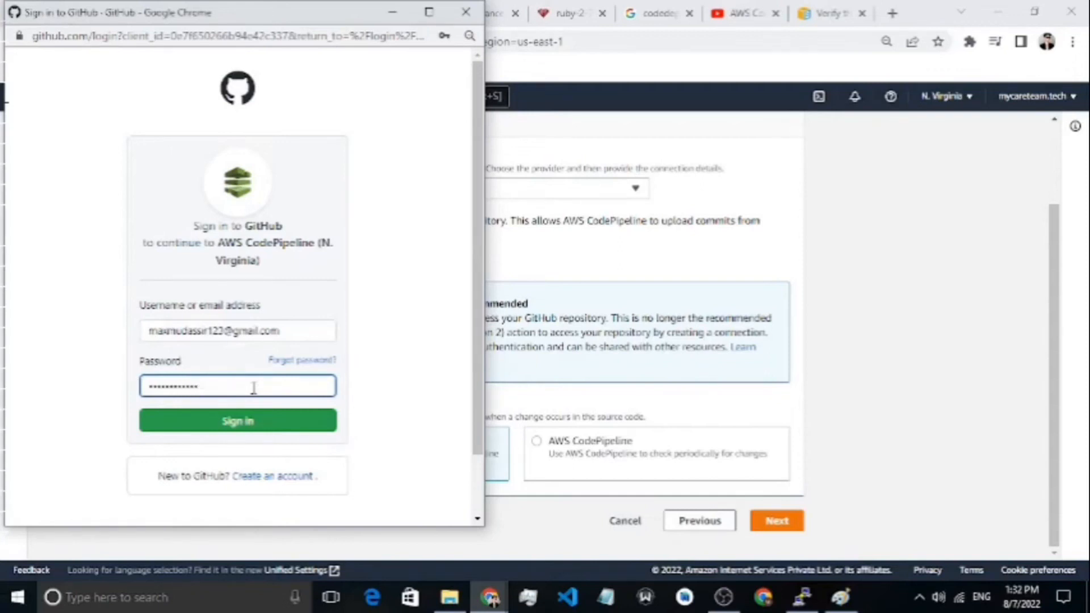
{"action": "left_click", "coordinate": [273, 423]}
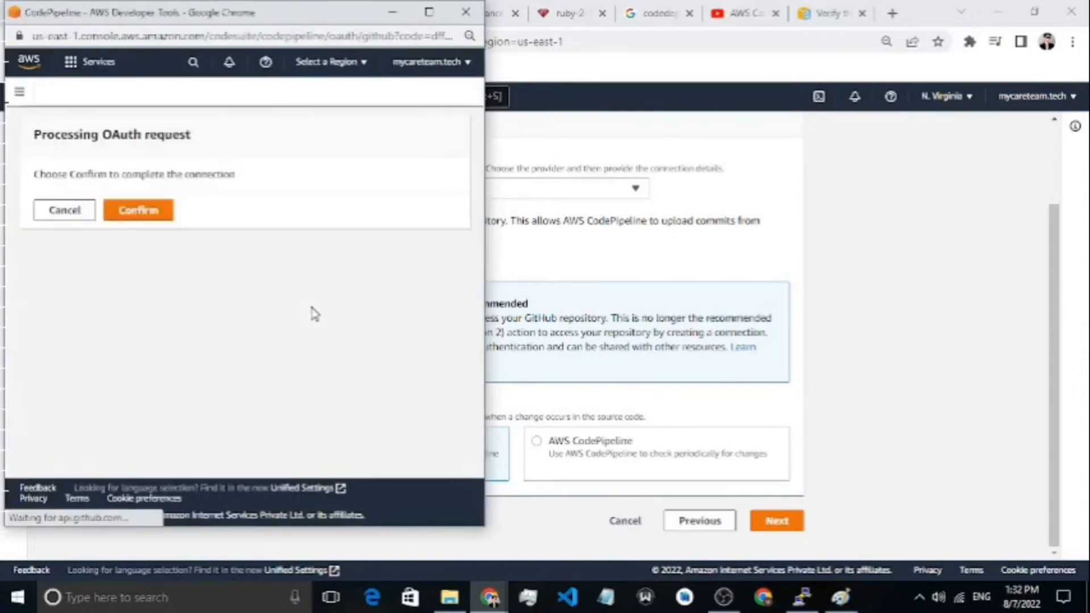
{"action": "left_click", "coordinate": [140, 213]}
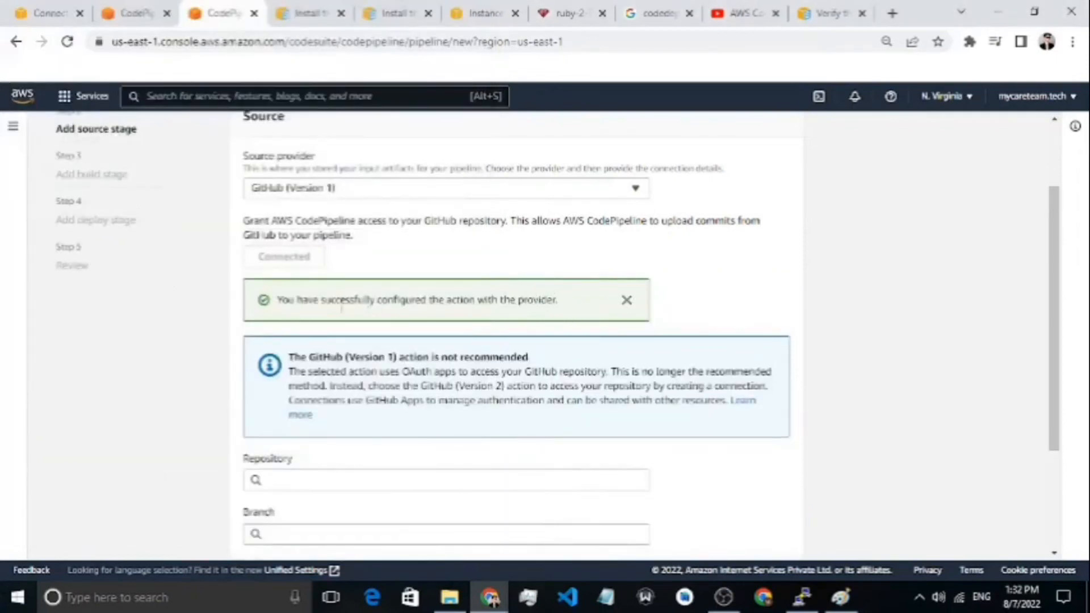
Search the repositories for "sert" and select the signed-in account's own SertiBot fork as the source repository
{"action": "scroll", "coordinate": [820, 305], "scroll_direction": "down", "scroll_amount": 1}
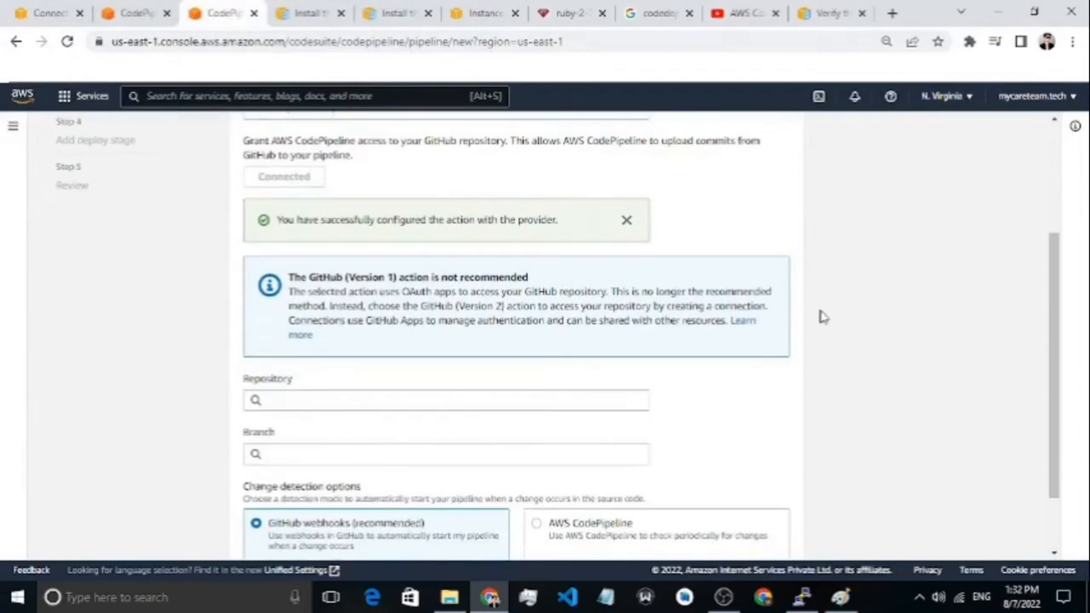
{"action": "scroll", "coordinate": [821, 321], "scroll_direction": "down", "scroll_amount": 1}
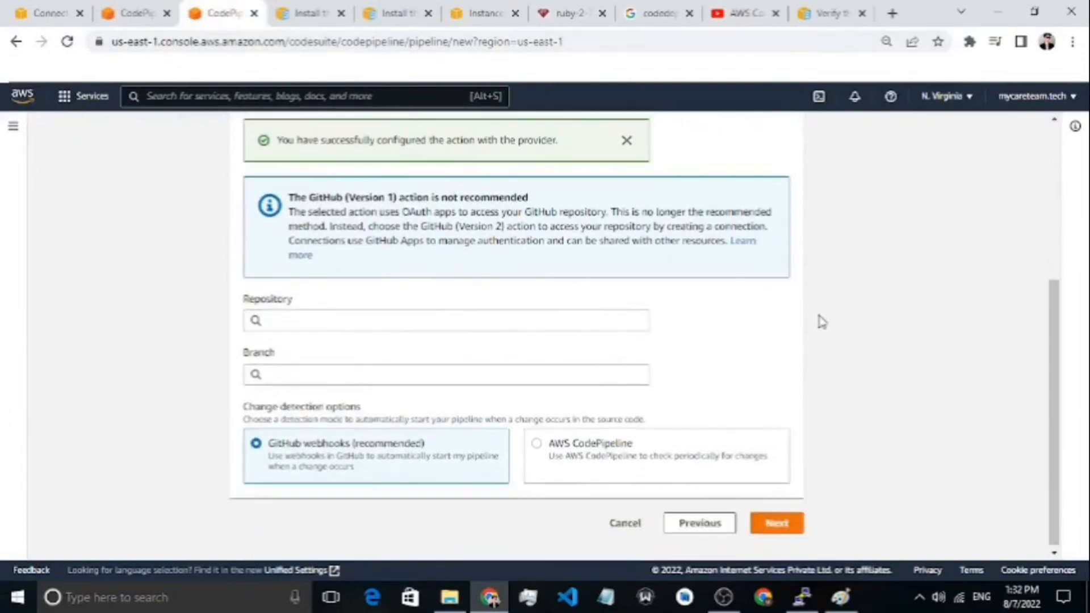
{"action": "left_click", "coordinate": [583, 320]}
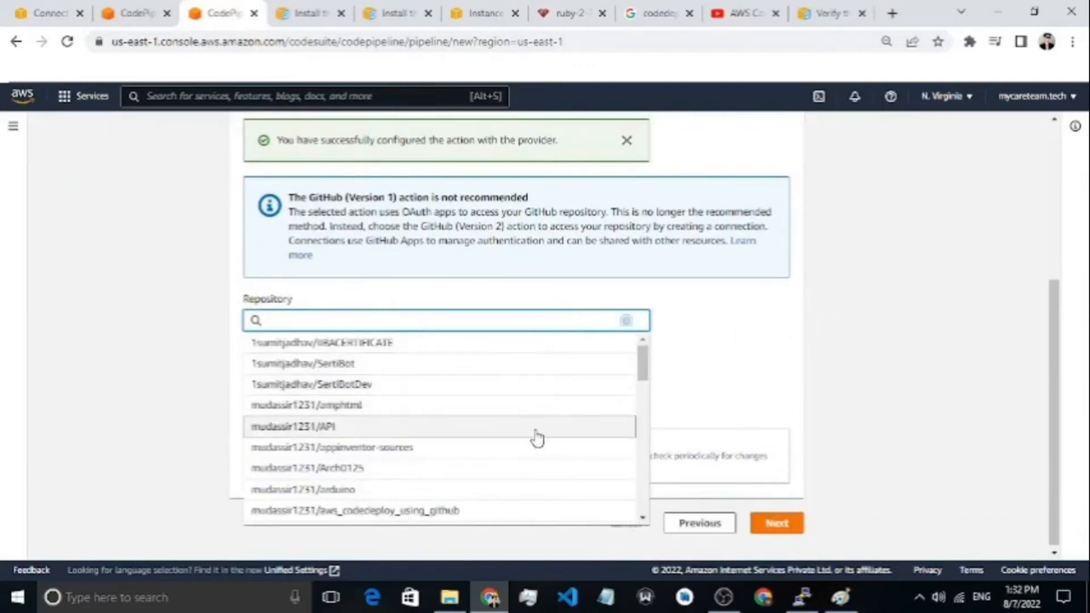
{"action": "scroll", "coordinate": [541, 438], "scroll_direction": "down", "scroll_amount": 1}
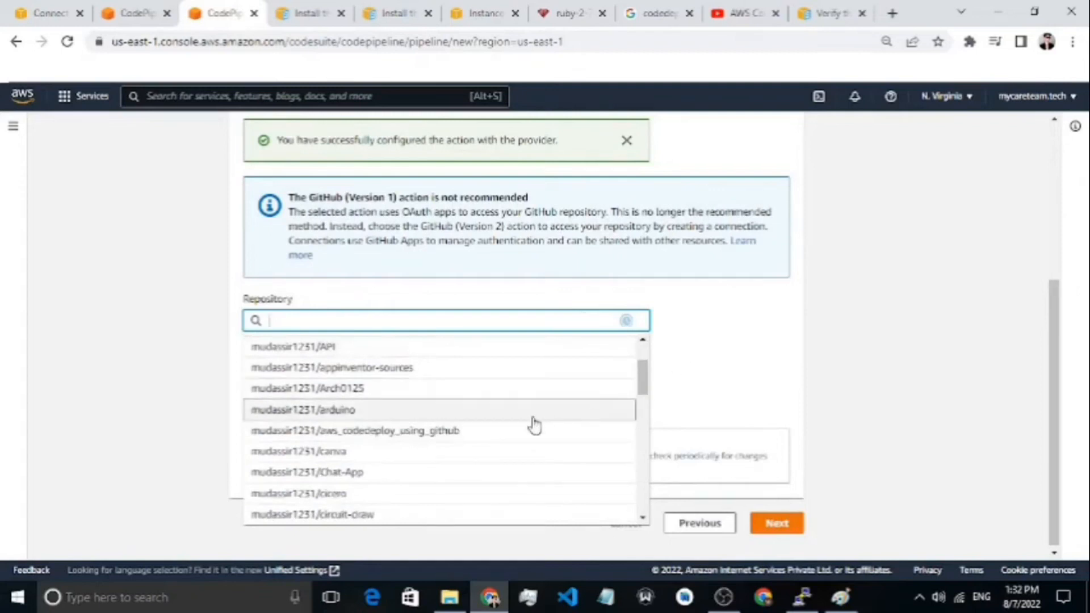
{"action": "scroll", "coordinate": [534, 425], "scroll_direction": "down", "scroll_amount": 1}
{"action": "scroll", "coordinate": [534, 424], "scroll_direction": "down", "scroll_amount": 1}
{"action": "scroll", "coordinate": [533, 425], "scroll_direction": "down", "scroll_amount": 4}
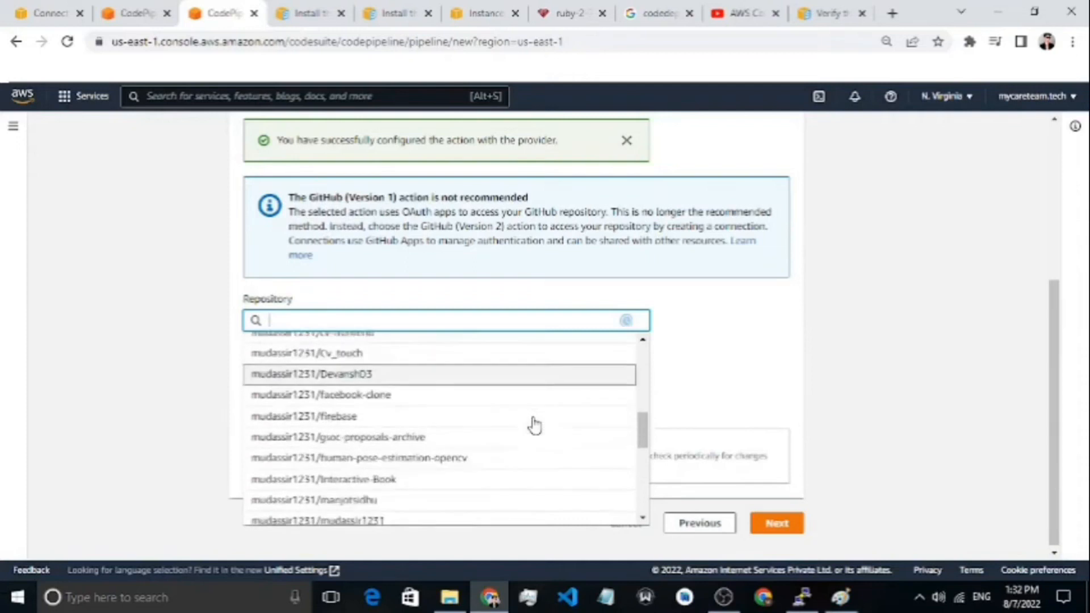
{"action": "scroll", "coordinate": [533, 424], "scroll_direction": "down", "scroll_amount": 1}
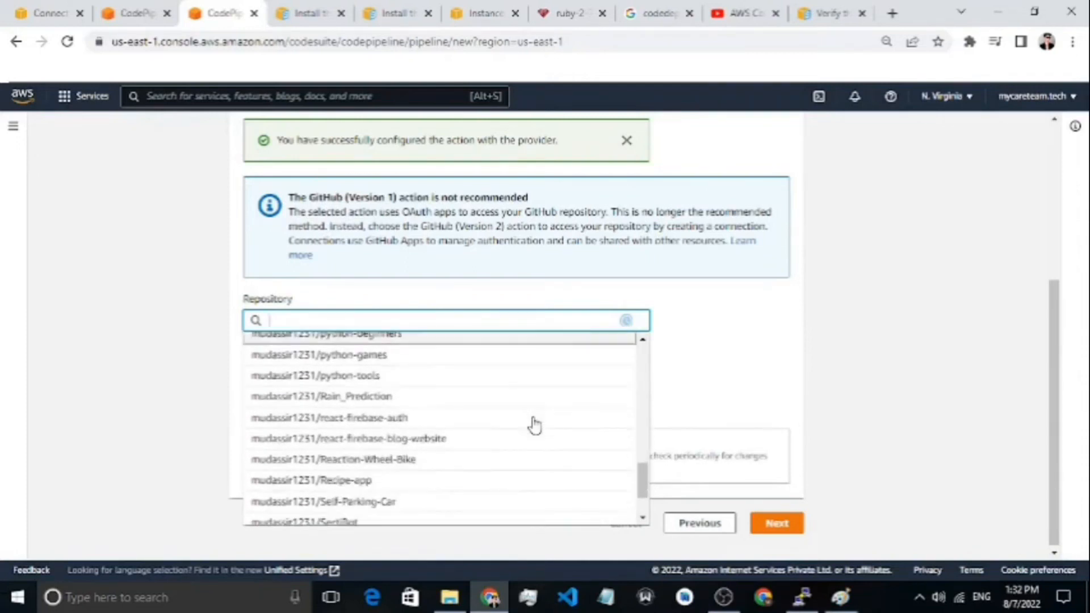
{"action": "type", "text": "sert"}
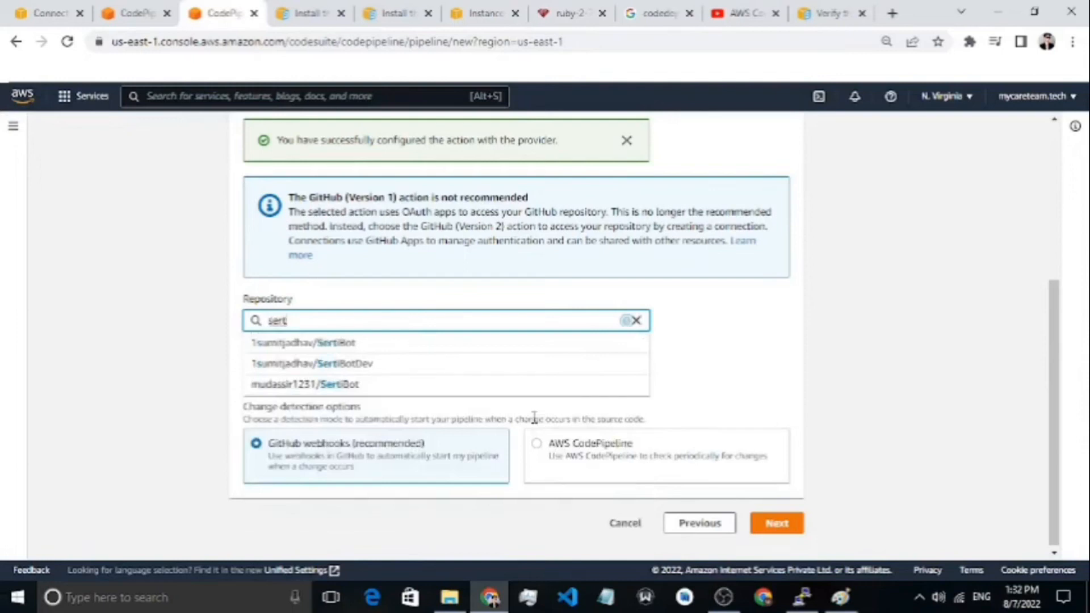
{"action": "left_click", "coordinate": [363, 386]}
{"action": "left_click", "coordinate": [741, 353]}
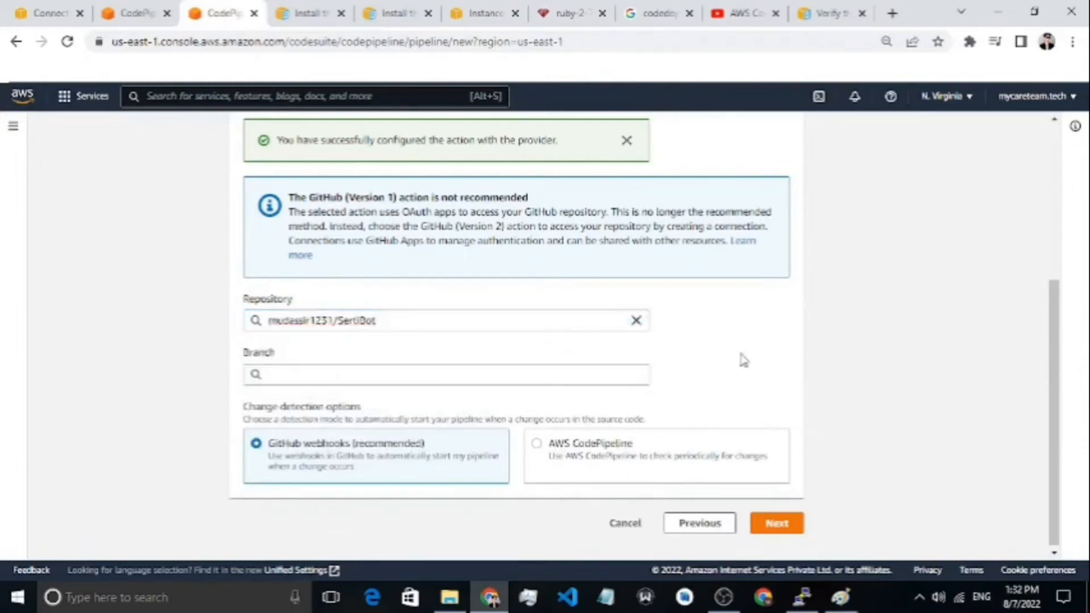
Open github.com in a new browser tab, search the repositories for "serti" and open the account's own SertiBot fork
{"action": "left_click", "coordinate": [890, 13]}
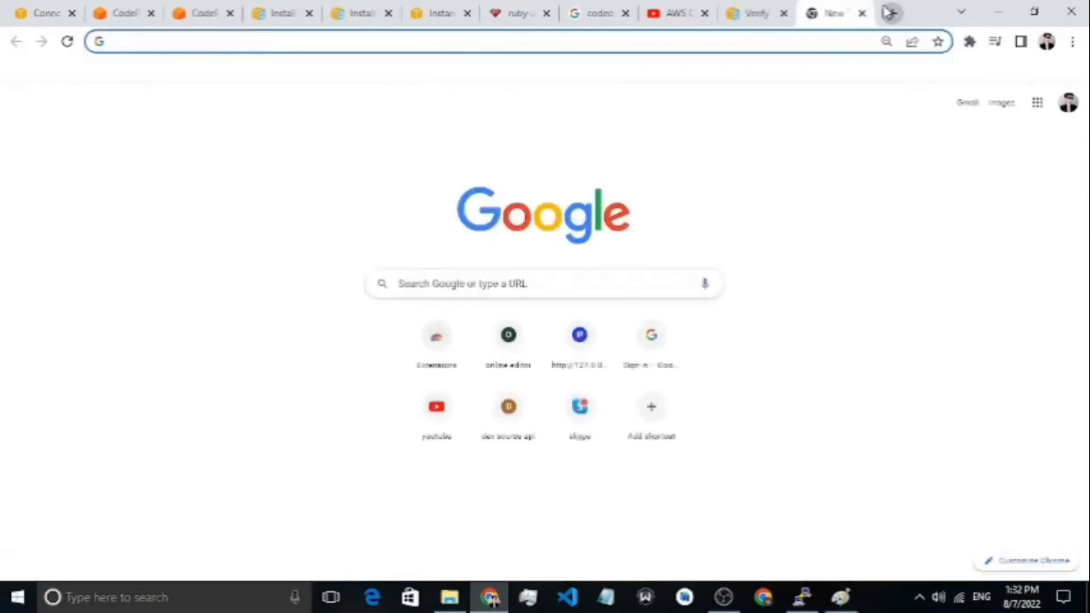
{"action": "type", "text": "github"}
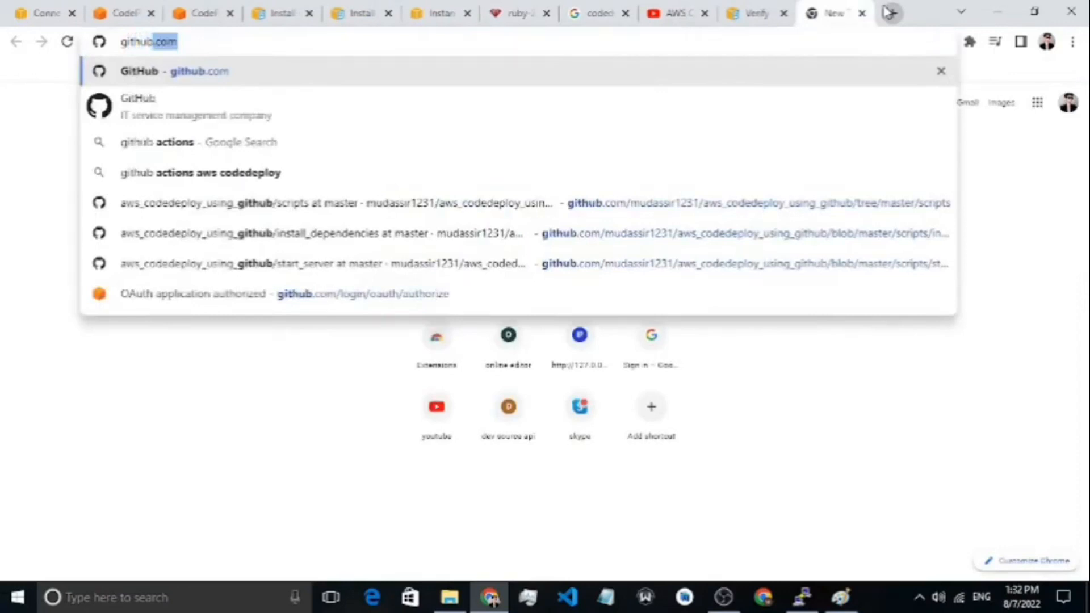
{"action": "key", "text": "Return"}
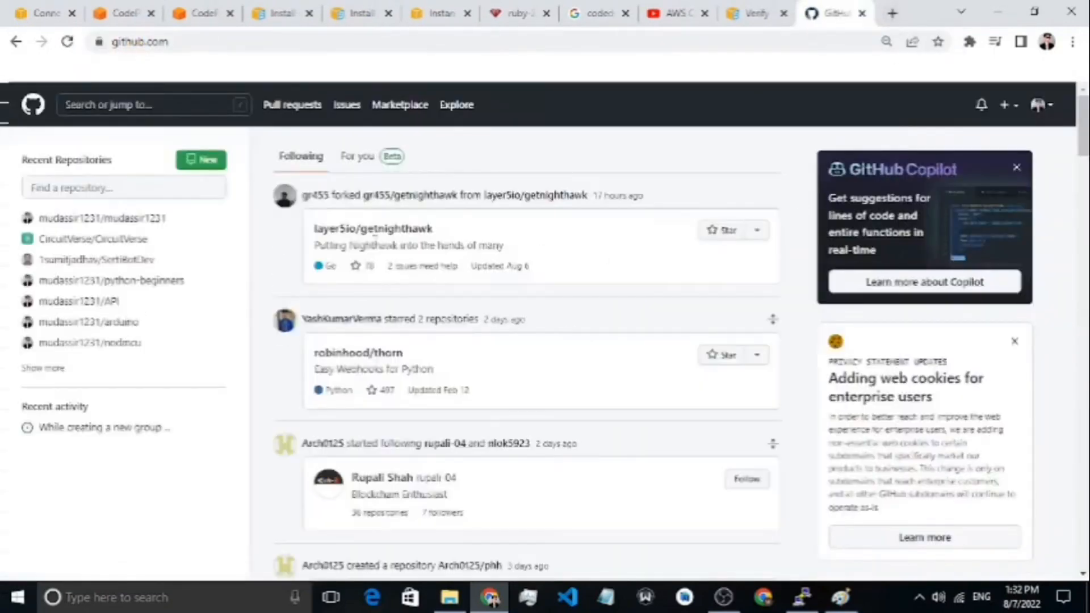
{"action": "left_click", "coordinate": [143, 186]}
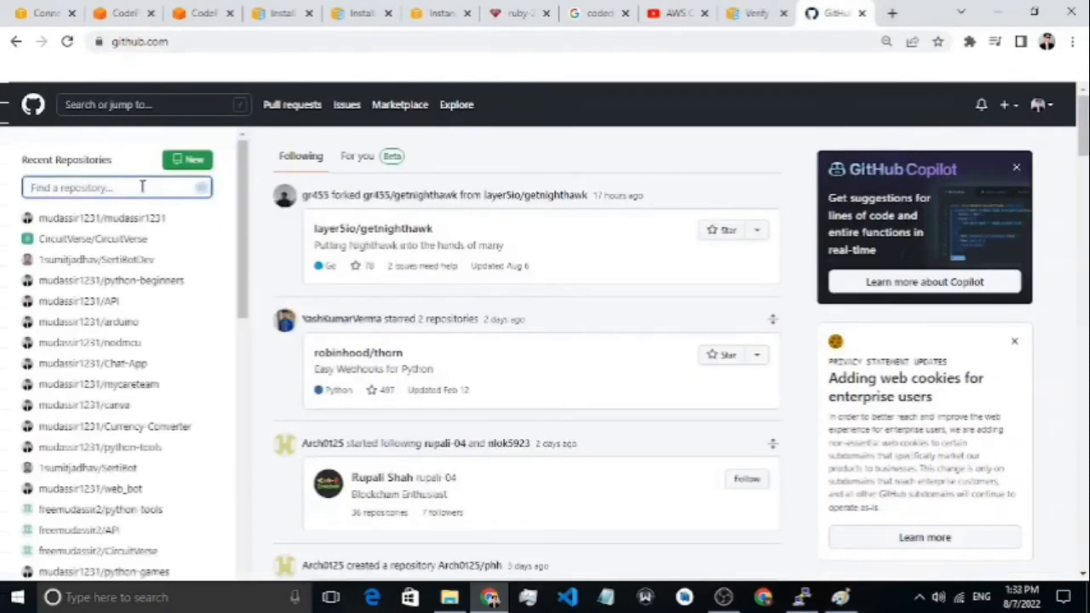
{"action": "type", "text": "serti"}
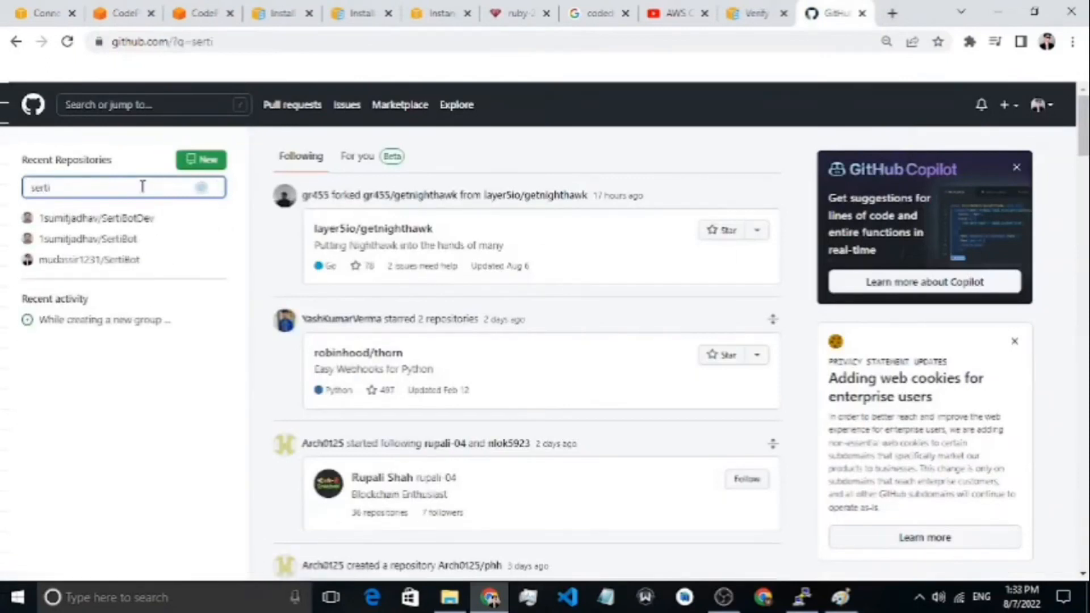
{"action": "left_click", "coordinate": [126, 260]}
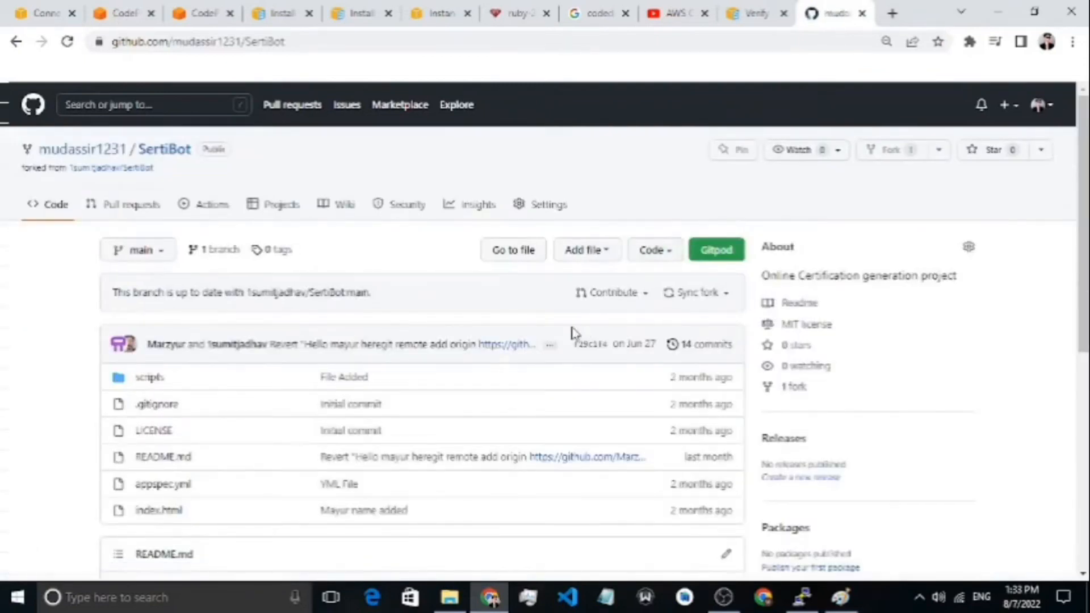
Look over the SertiBot repository's file list and README, read index.html and return to the repository page
{"action": "scroll", "coordinate": [574, 332], "scroll_direction": "down", "scroll_amount": 2}
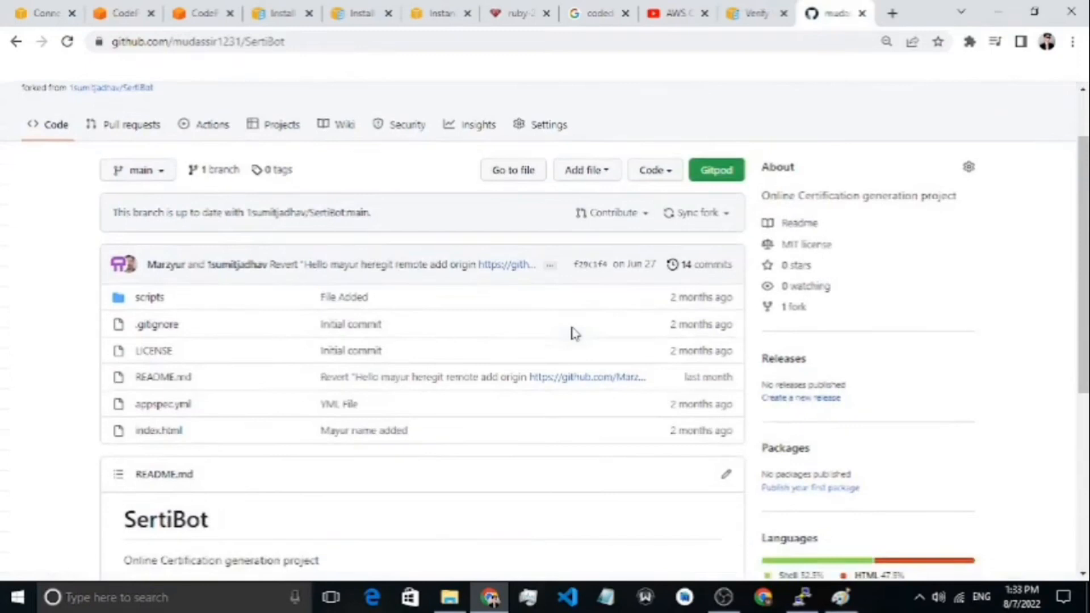
{"action": "scroll", "coordinate": [573, 332], "scroll_direction": "down", "scroll_amount": 5}
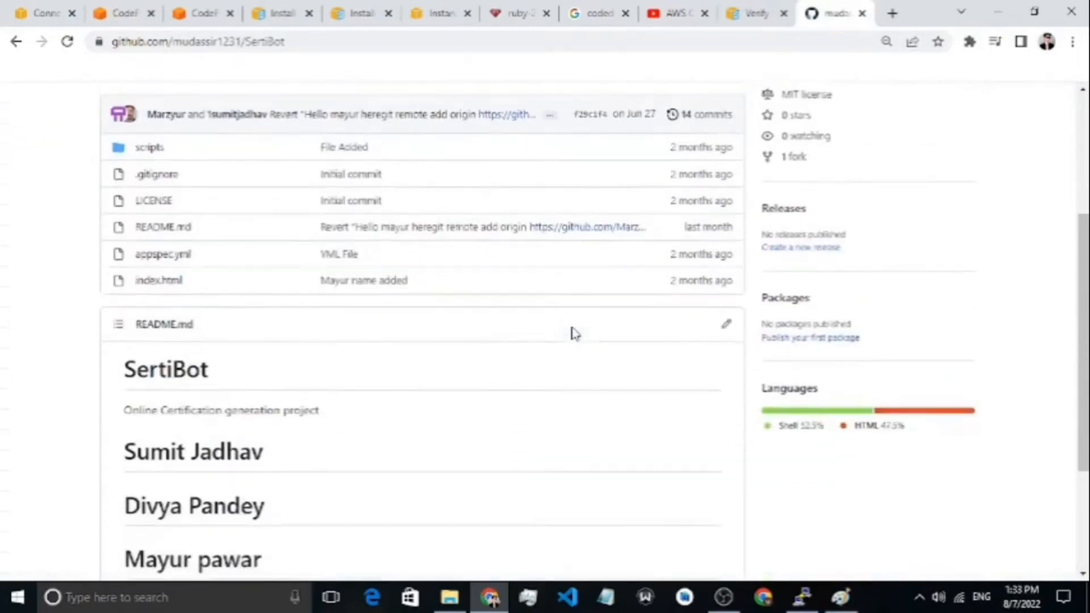
{"action": "scroll", "coordinate": [573, 332], "scroll_direction": "up", "scroll_amount": 3}
{"action": "scroll", "coordinate": [573, 334], "scroll_direction": "up", "scroll_amount": 2}
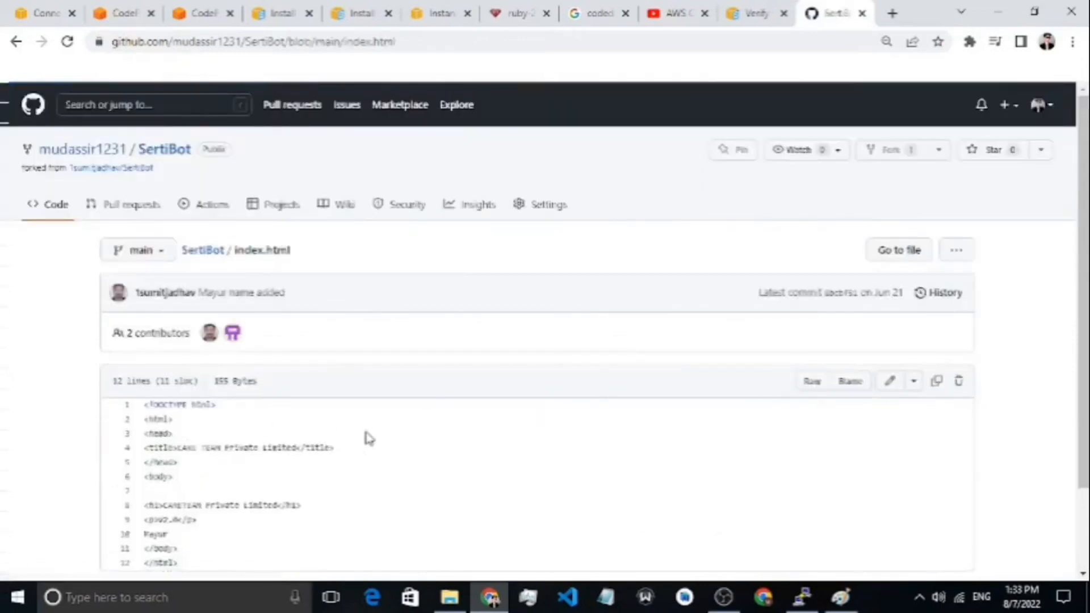
{"action": "scroll", "coordinate": [366, 438], "scroll_direction": "down", "scroll_amount": 2}
{"action": "scroll", "coordinate": [366, 438], "scroll_direction": "up", "scroll_amount": 2}
{"action": "left_click", "coordinate": [16, 42]}
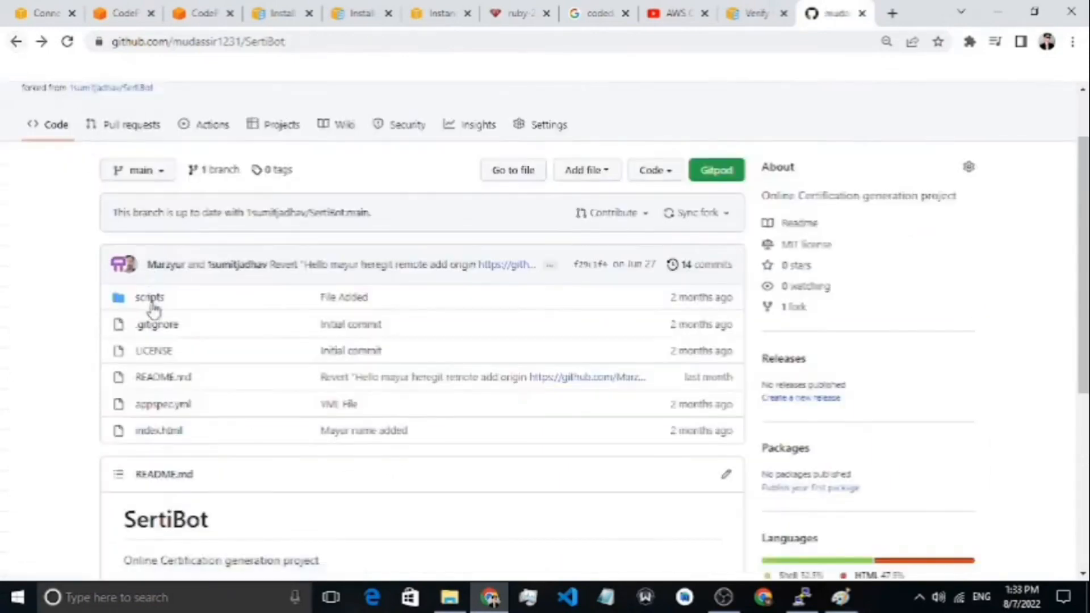
Read the install_dependencies and start_server files in the repository's scripts folder, returning to the folder after each
{"action": "left_click", "coordinate": [154, 300]}
{"action": "left_click", "coordinate": [149, 297]}
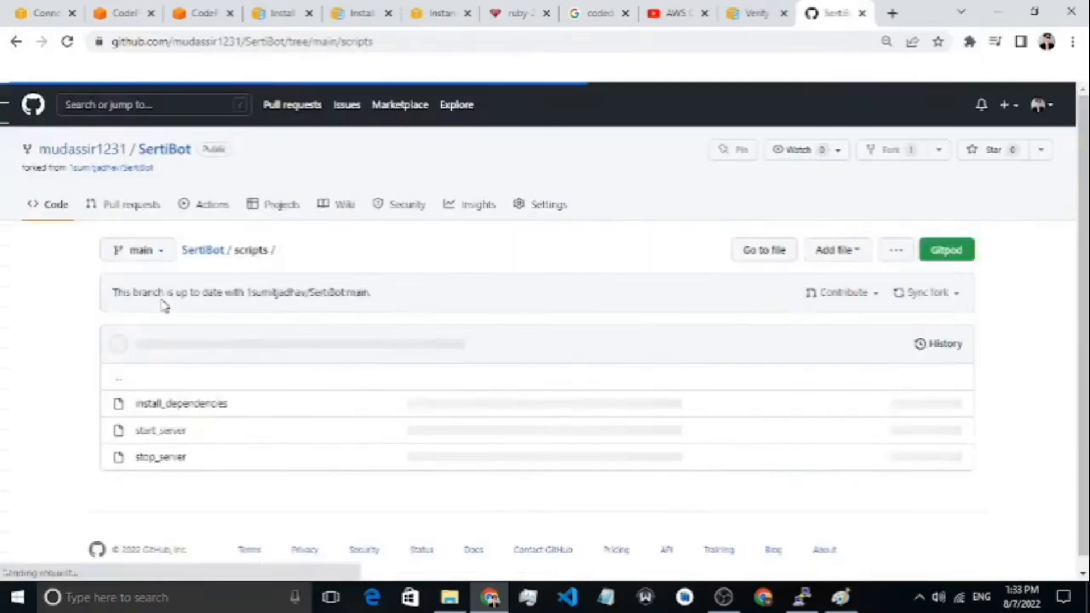
{"action": "scroll", "coordinate": [354, 338], "scroll_direction": "down", "scroll_amount": 1}
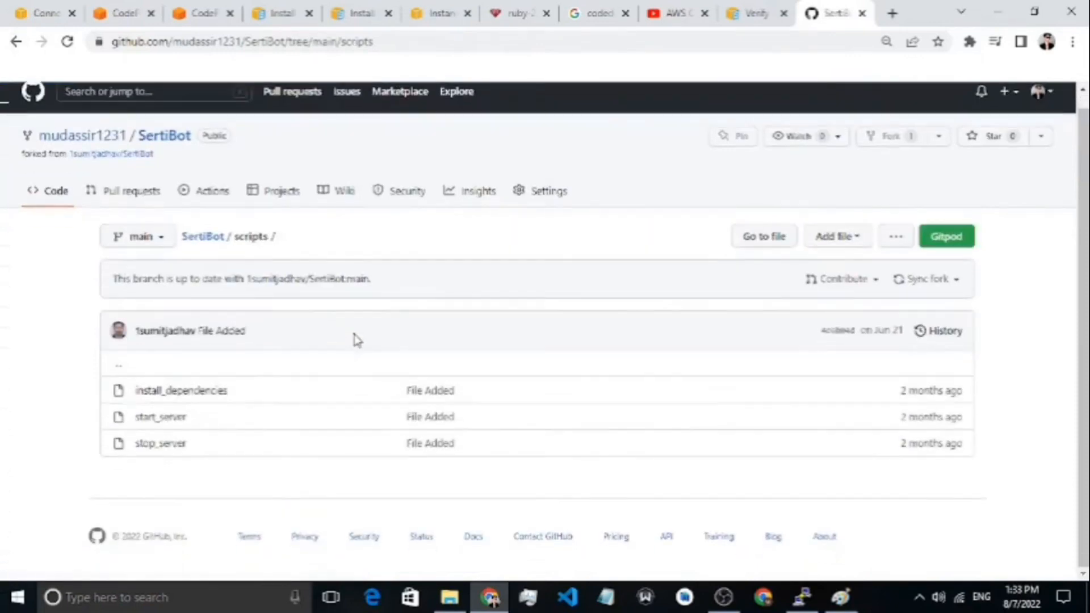
{"action": "left_click", "coordinate": [162, 396]}
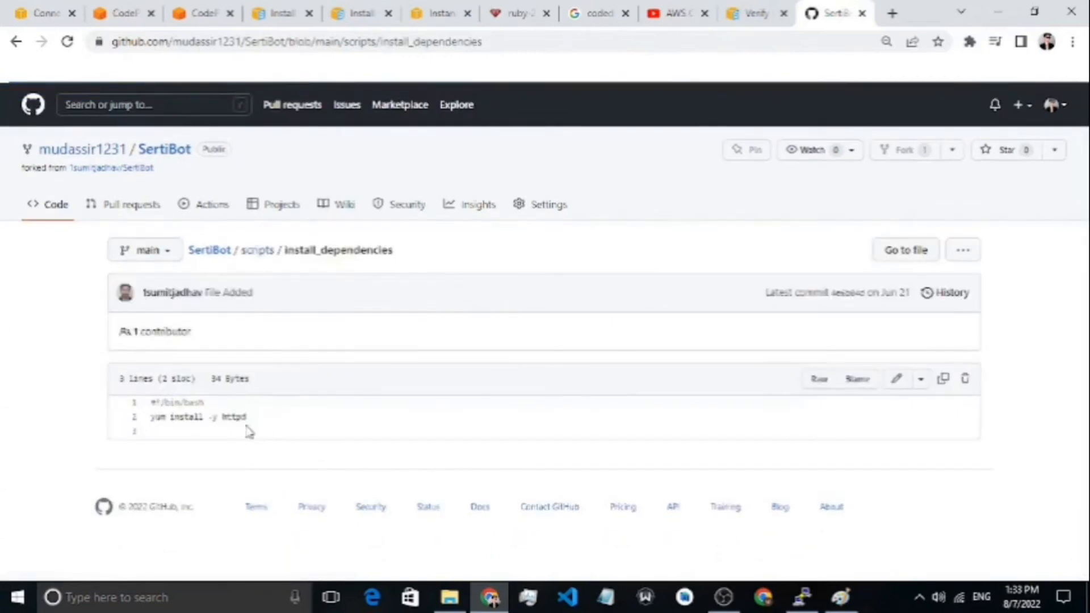
{"action": "left_click", "coordinate": [15, 42]}
{"action": "left_click", "coordinate": [150, 437]}
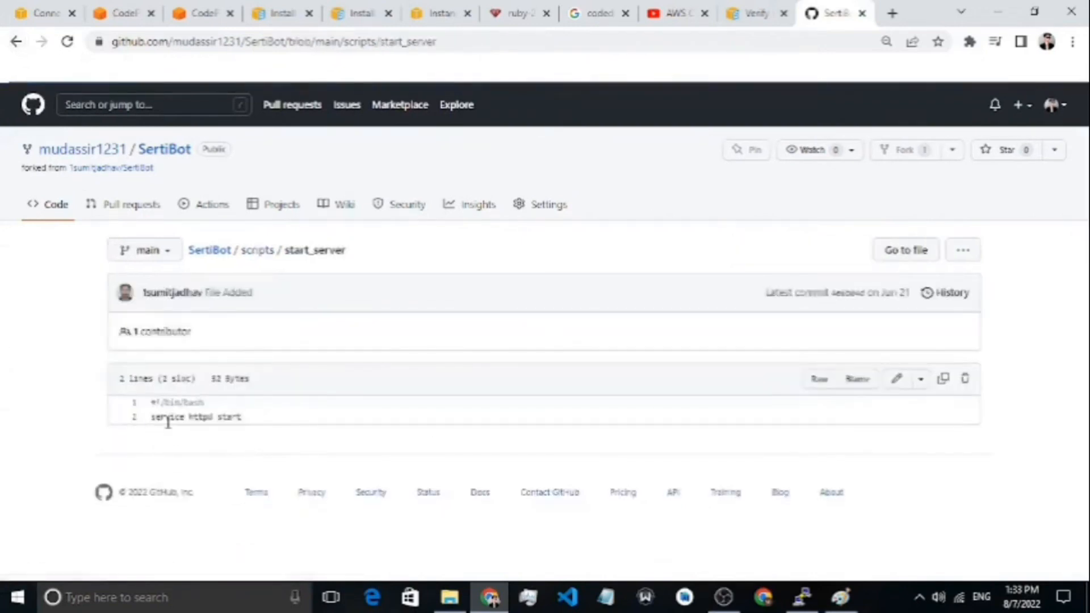
{"action": "left_click", "coordinate": [15, 41]}
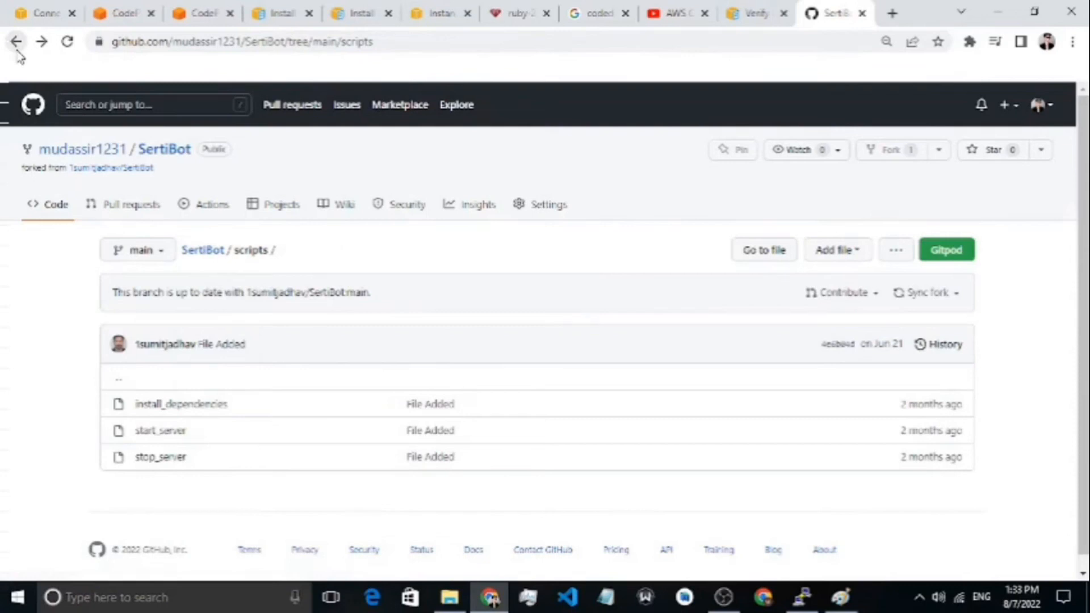
Back in the CodePipeline source stage, select the main branch and continue to the build stage
{"action": "left_click", "coordinate": [210, 7]}
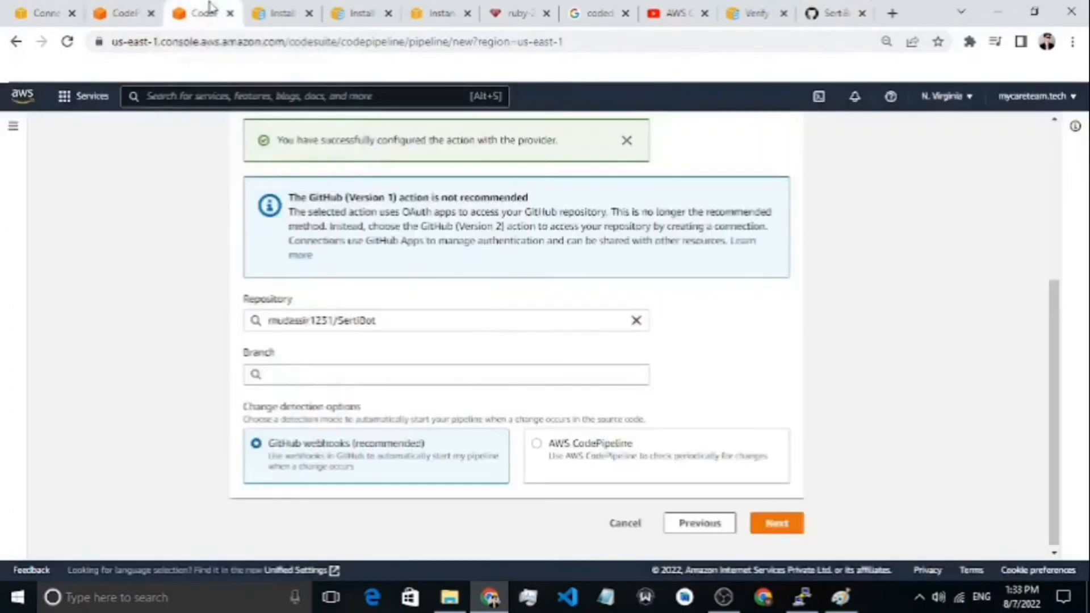
{"action": "left_click", "coordinate": [383, 379]}
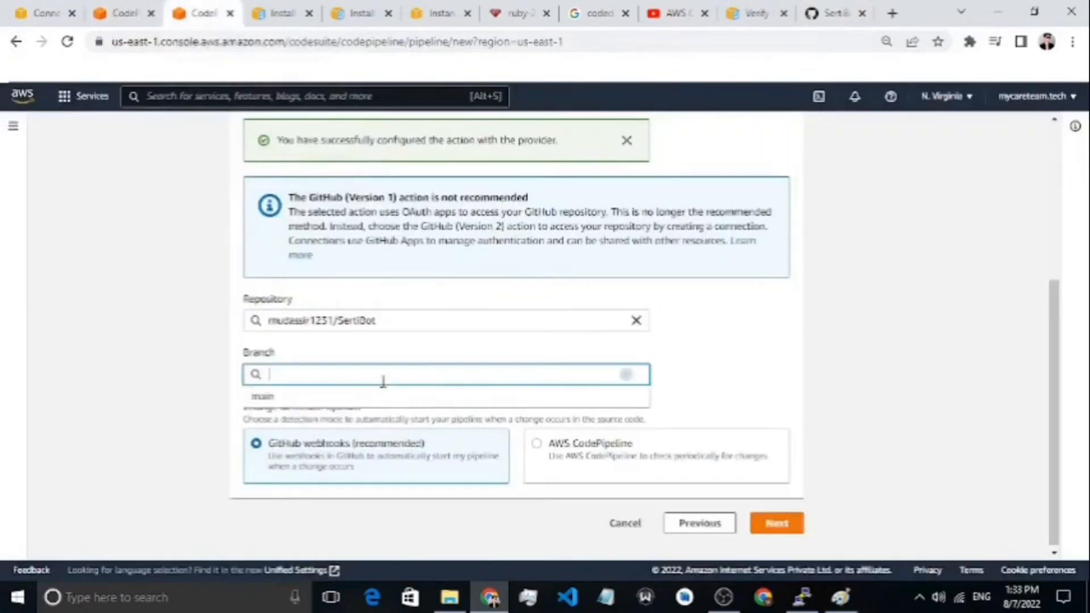
{"action": "left_click", "coordinate": [382, 397]}
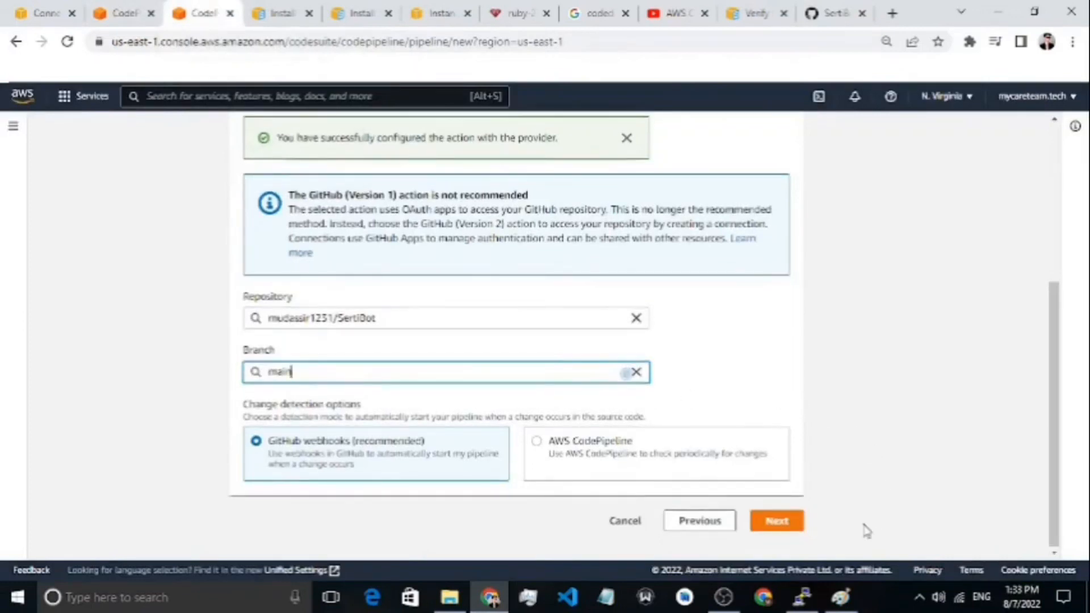
{"action": "left_click", "coordinate": [792, 522]}
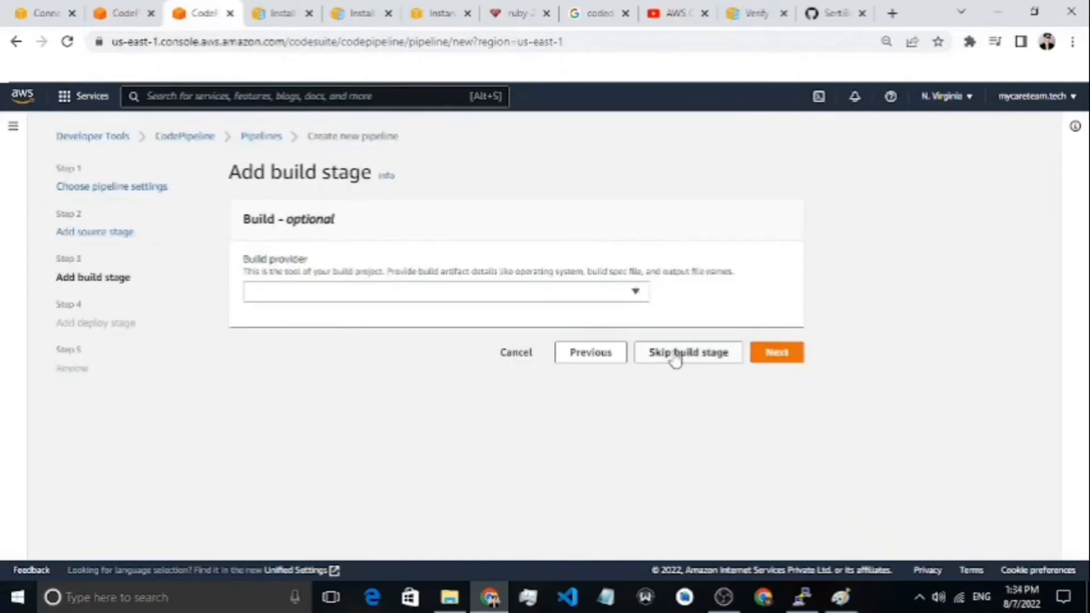
Check the available build providers without choosing one, and skip the build stage of the pipeline
{"action": "left_click", "coordinate": [636, 291]}
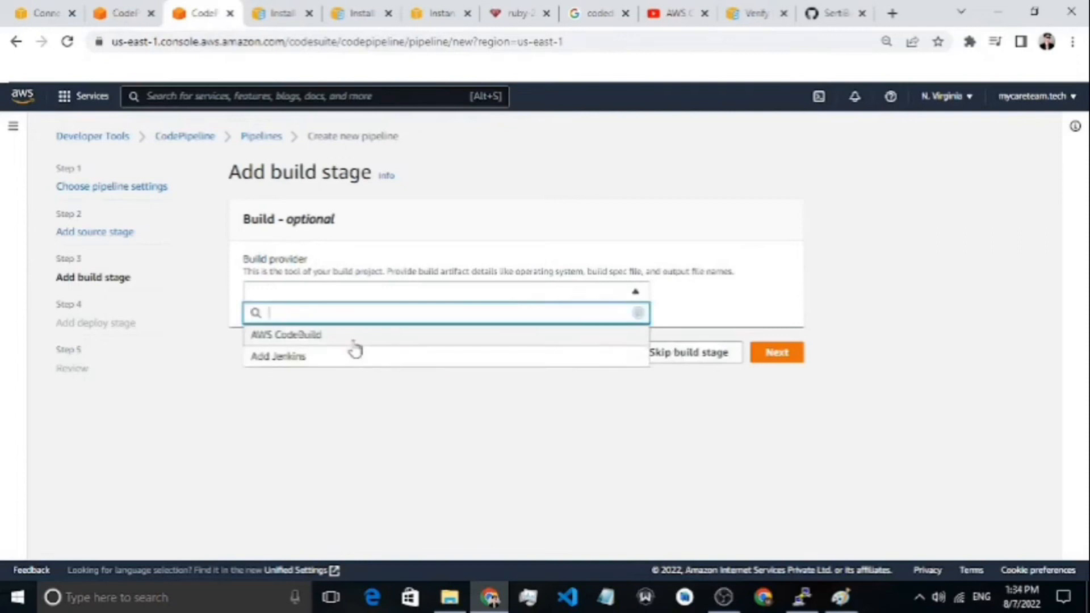
{"action": "left_click", "coordinate": [454, 419]}
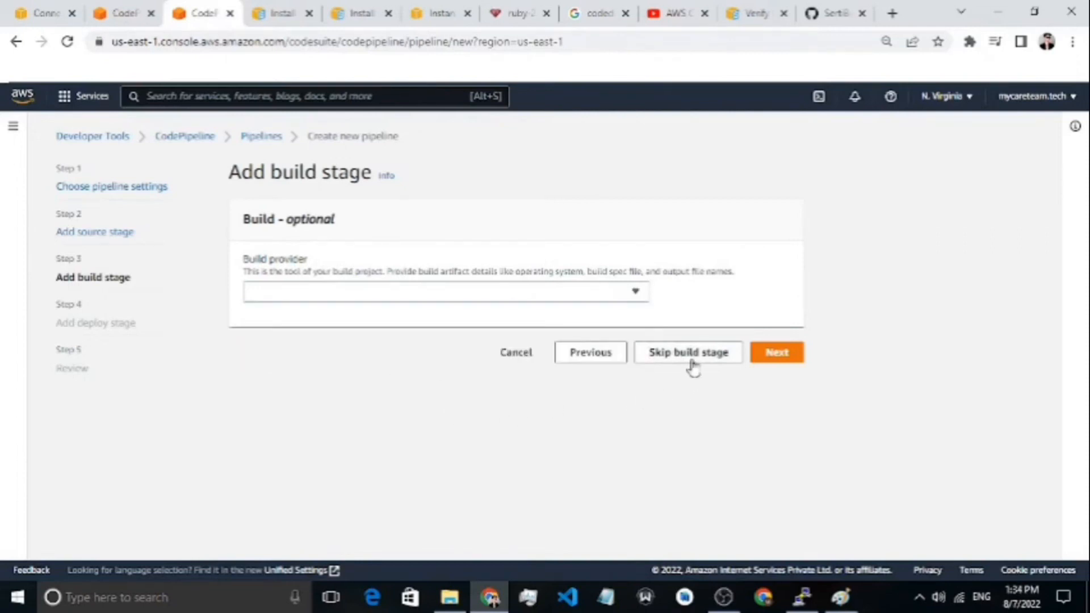
{"action": "left_click", "coordinate": [709, 366]}
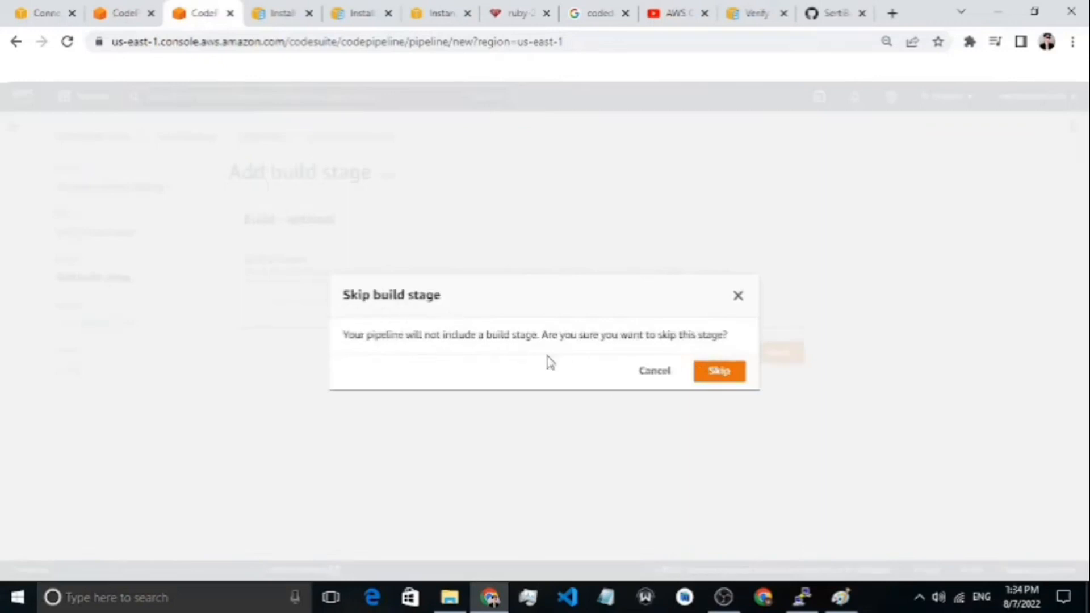
{"action": "left_click", "coordinate": [723, 382]}
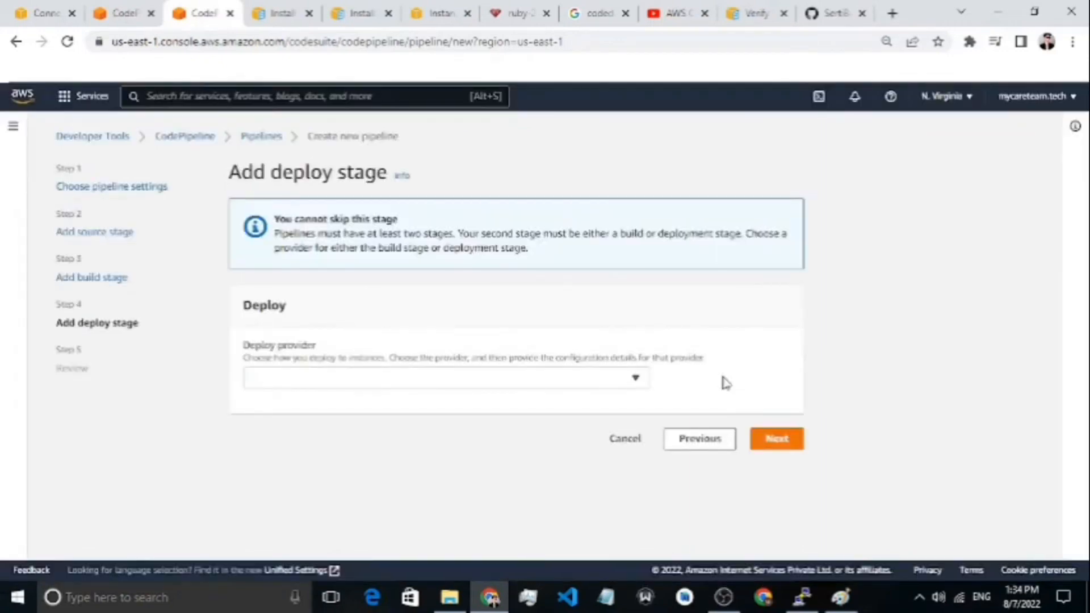
Set the deploy stage to AWS CodeDeploy with application mycareteam2 and deployment group mycareteam2, and continue to the review
{"action": "left_click", "coordinate": [633, 378]}
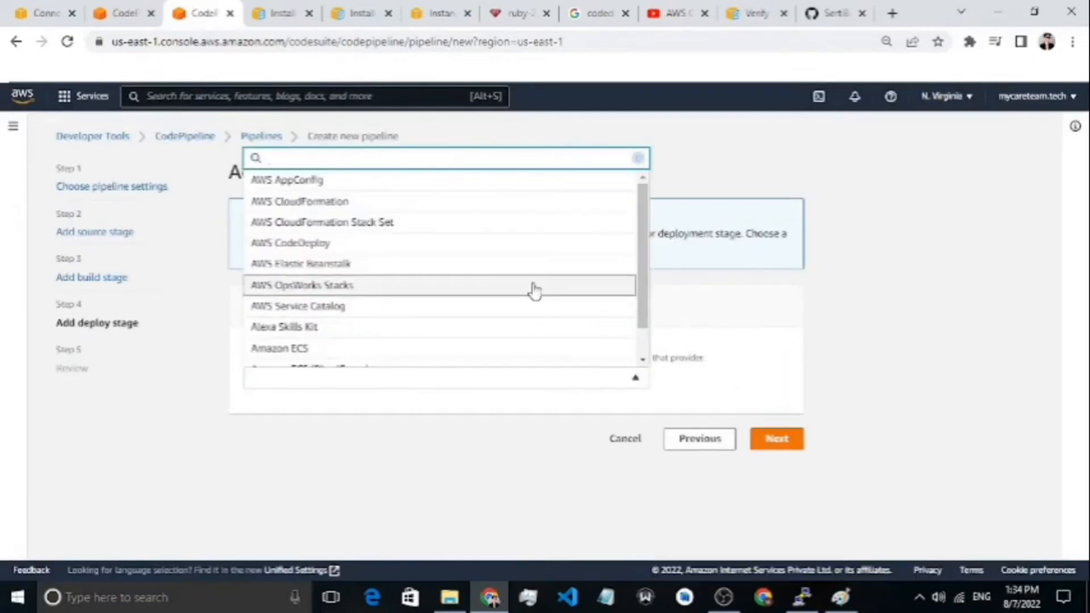
{"action": "left_click", "coordinate": [347, 246]}
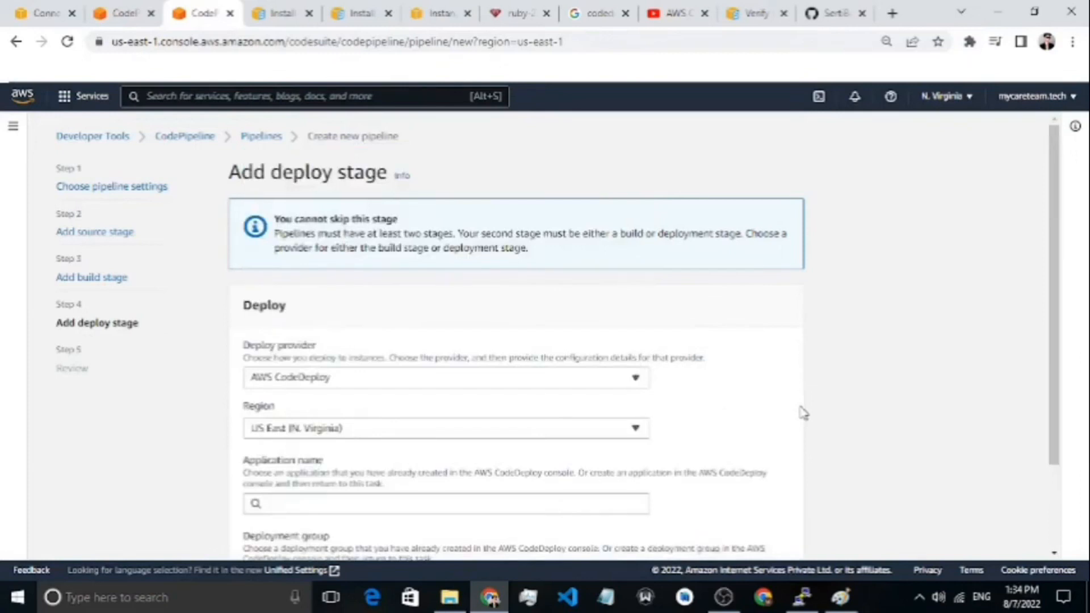
{"action": "scroll", "coordinate": [803, 413], "scroll_direction": "down", "scroll_amount": 2}
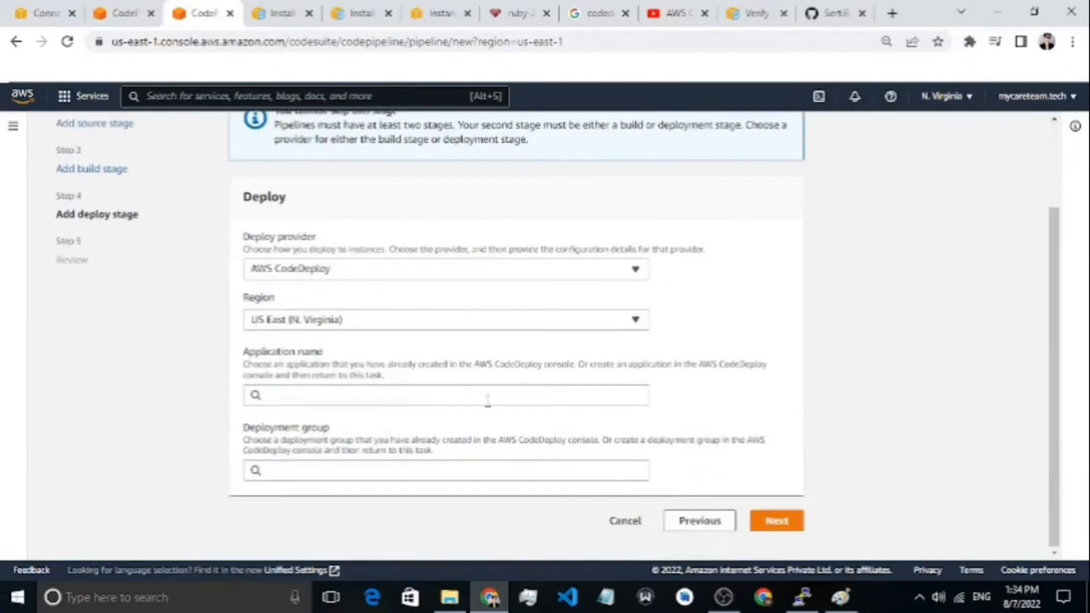
{"action": "left_click", "coordinate": [487, 400]}
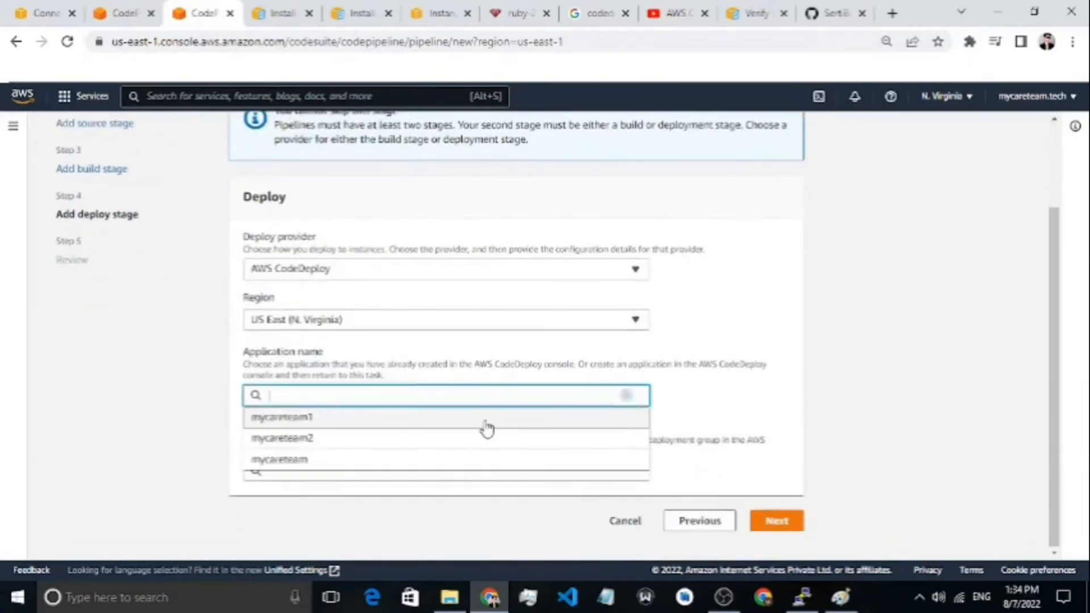
{"action": "left_click", "coordinate": [486, 438]}
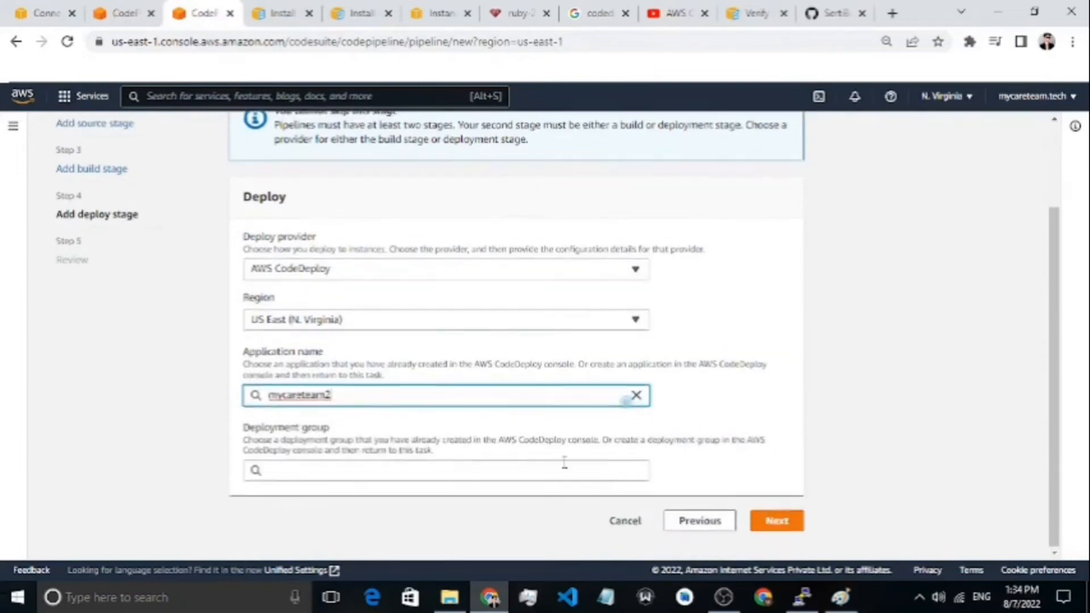
{"action": "left_click", "coordinate": [564, 462]}
{"action": "left_click", "coordinate": [527, 494]}
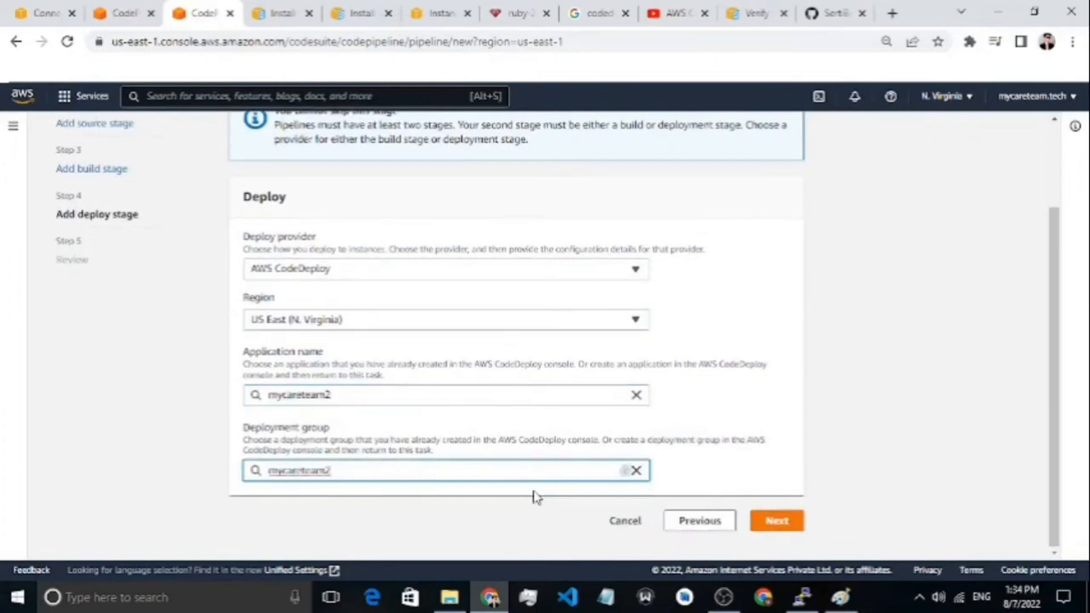
{"action": "left_click", "coordinate": [710, 471]}
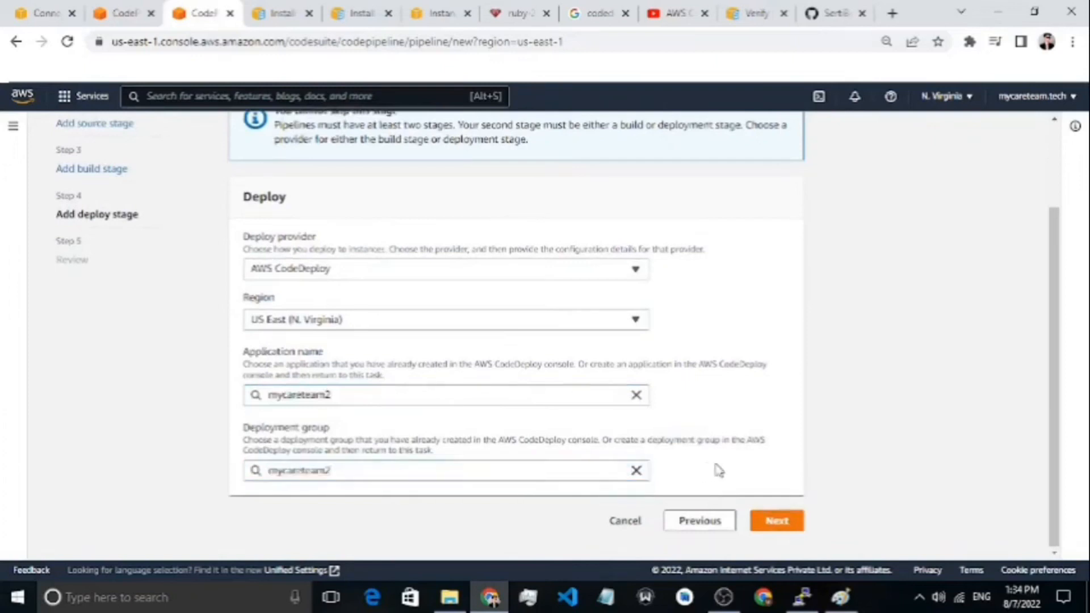
{"action": "left_click", "coordinate": [775, 521]}
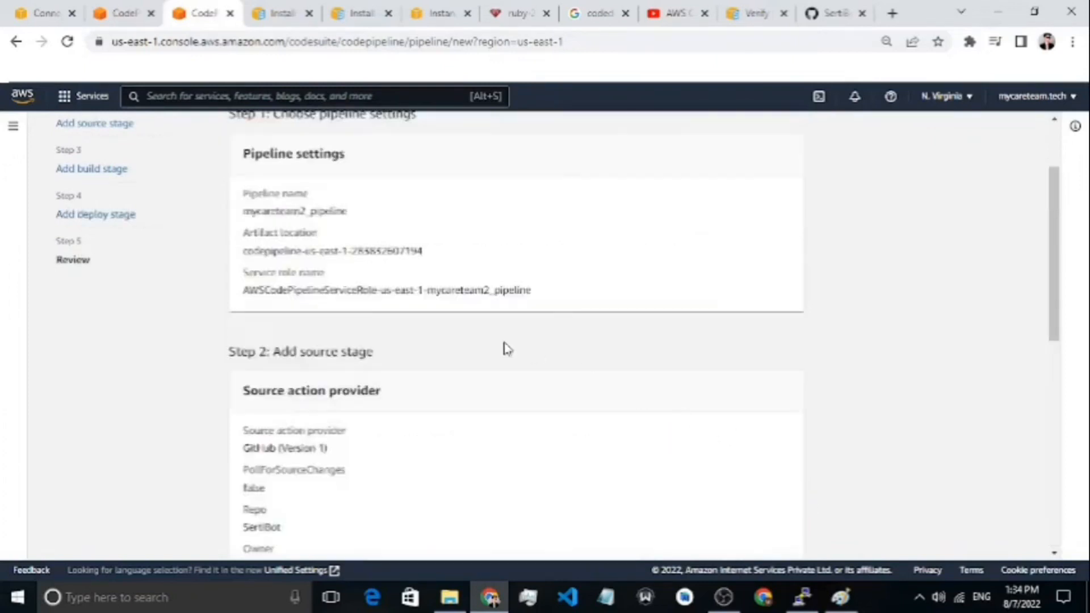
Review the pipeline's source, build and deploy settings and create the pipeline
{"action": "scroll", "coordinate": [507, 347], "scroll_direction": "down", "scroll_amount": 3}
{"action": "scroll", "coordinate": [507, 348], "scroll_direction": "down", "scroll_amount": 6}
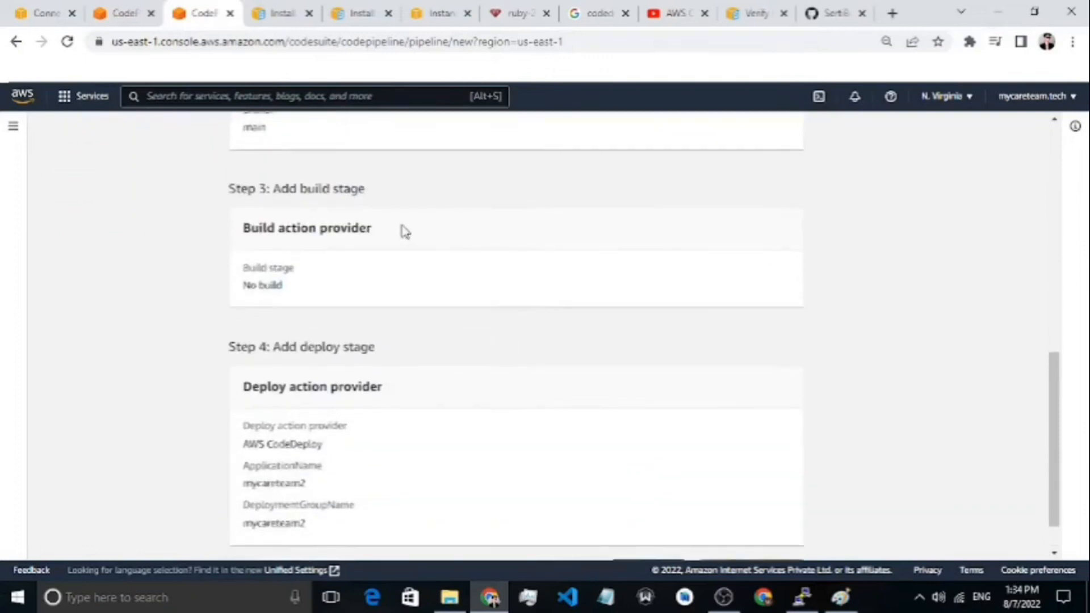
{"action": "scroll", "coordinate": [382, 306], "scroll_direction": "down", "scroll_amount": 1}
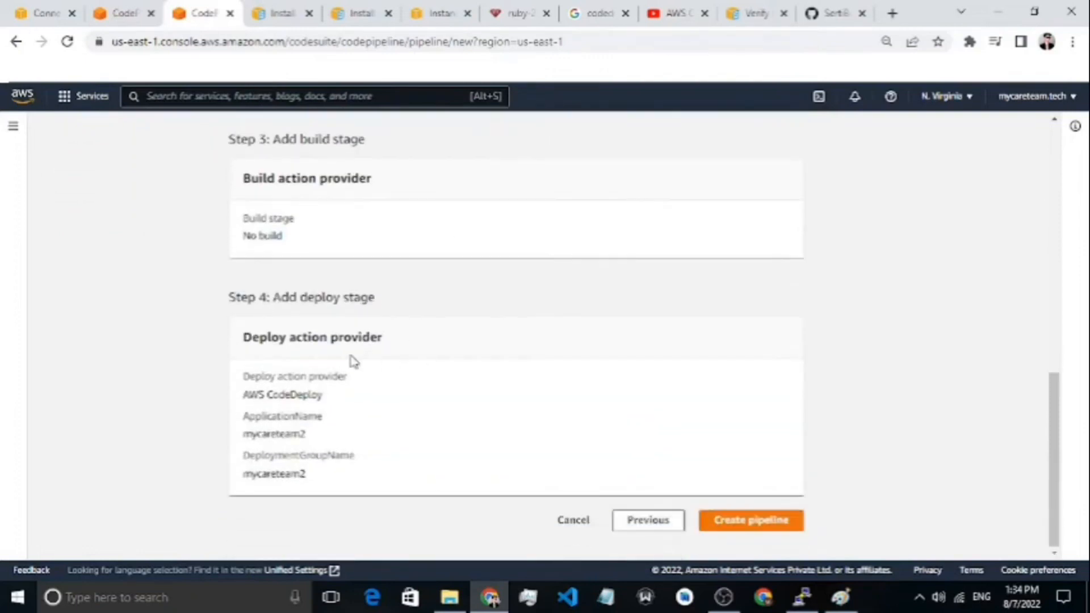
{"action": "left_click", "coordinate": [761, 529]}
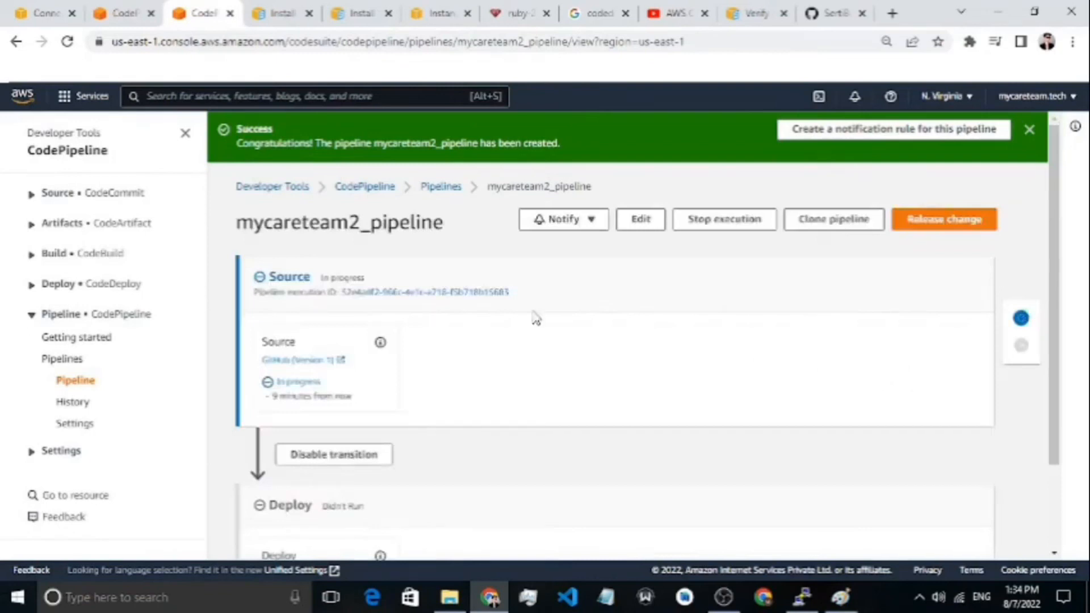
Check the source and deploy stage statuses of mycareteam2_pipeline and of the mycareteam_mdline pipeline
{"action": "scroll", "coordinate": [545, 345], "scroll_direction": "down", "scroll_amount": 1}
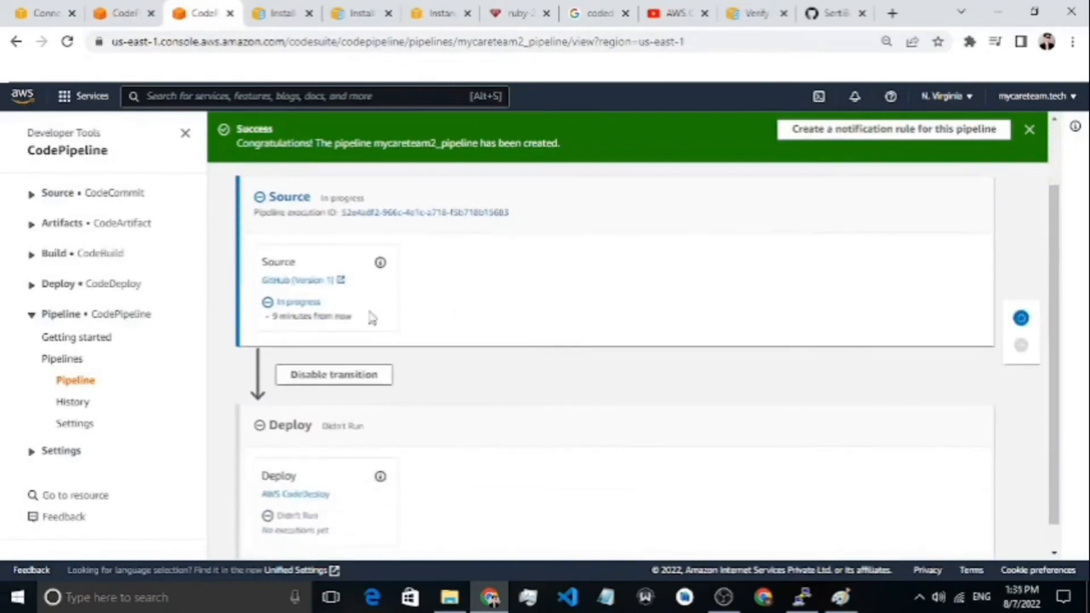
{"action": "scroll", "coordinate": [561, 388], "scroll_direction": "up", "scroll_amount": 1}
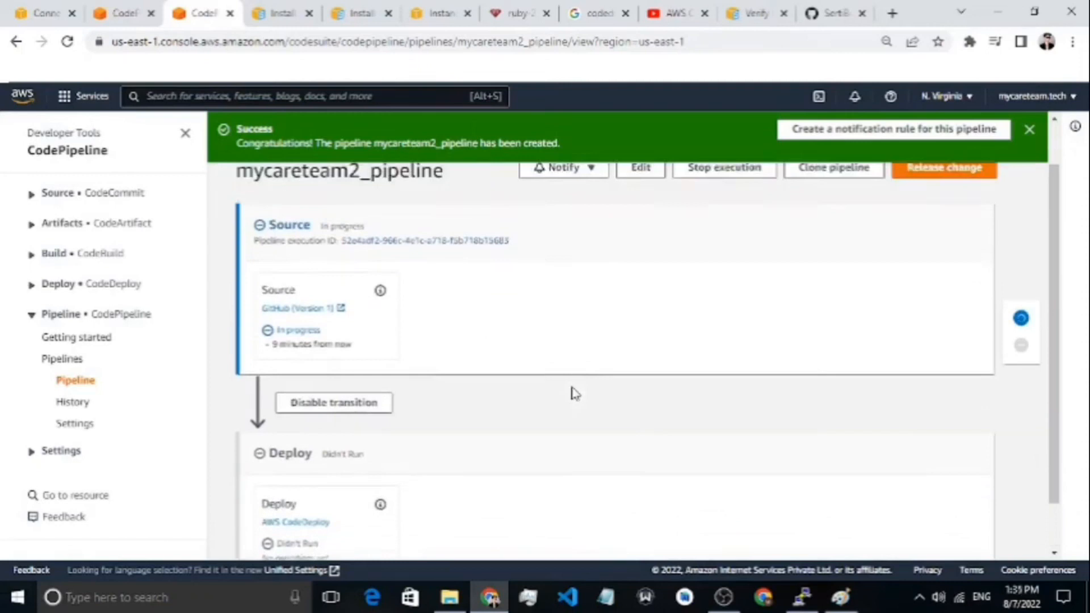
{"action": "scroll", "coordinate": [573, 391], "scroll_direction": "up", "scroll_amount": 1}
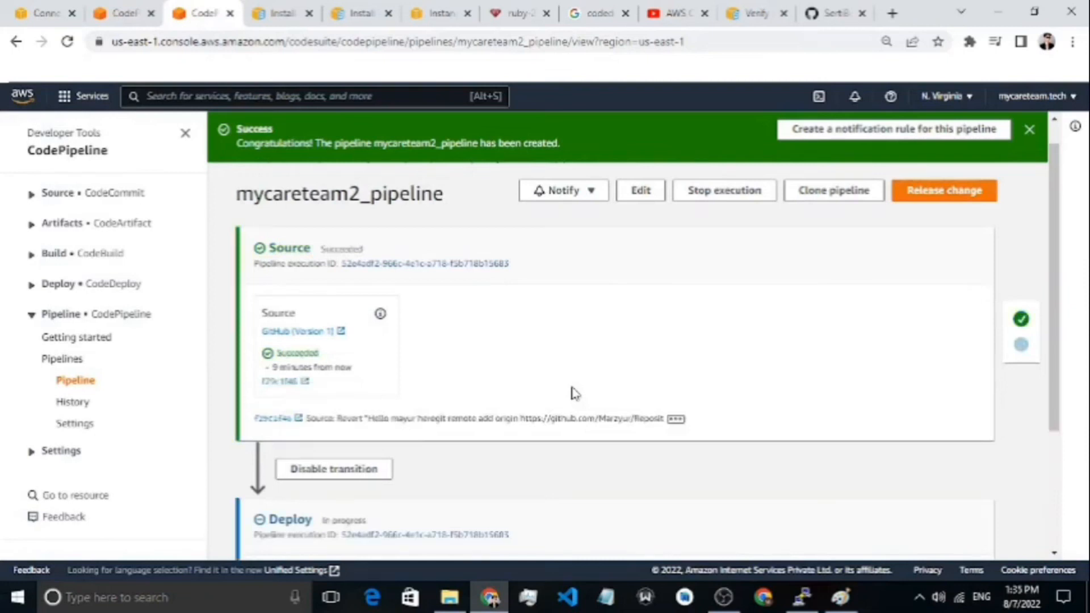
{"action": "scroll", "coordinate": [584, 390], "scroll_direction": "down", "scroll_amount": 3}
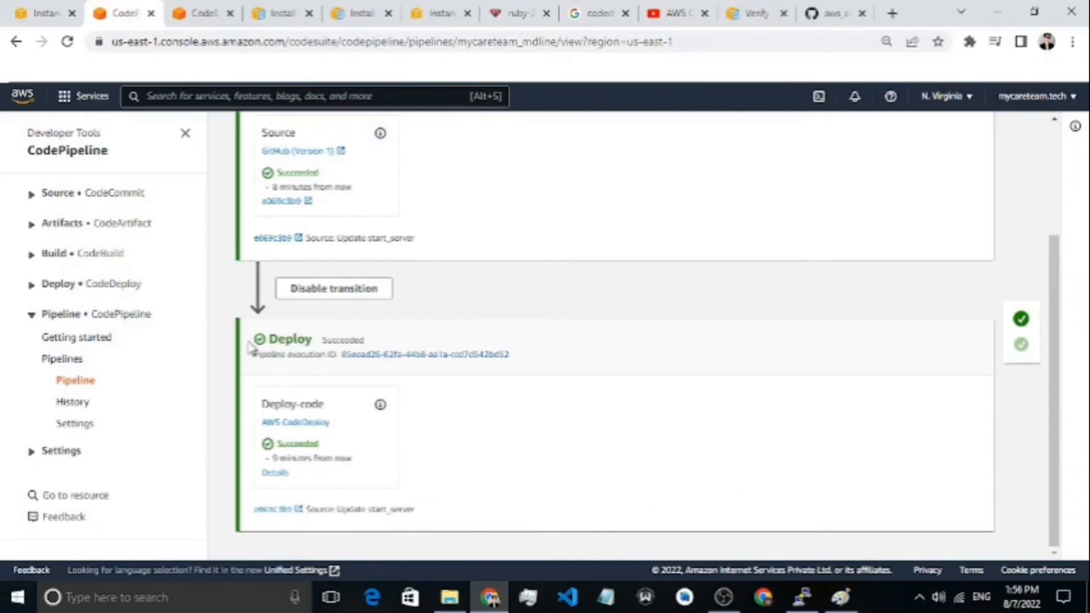
{"action": "left_click_drag", "start_coordinate": [267, 340], "coordinate": [328, 339]}
{"action": "left_click", "coordinate": [620, 463]}
In the EC2 instances list, select the mycareteam instance and open its public IPv4 address
{"action": "left_click", "coordinate": [3, 5]}
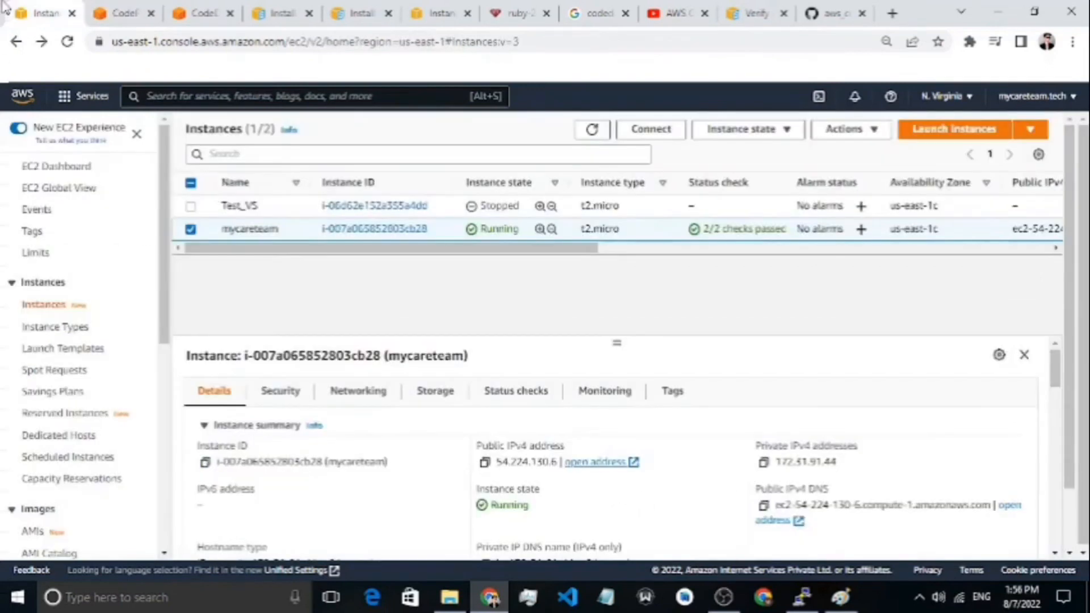
{"action": "left_click", "coordinate": [192, 230]}
{"action": "left_click", "coordinate": [192, 229]}
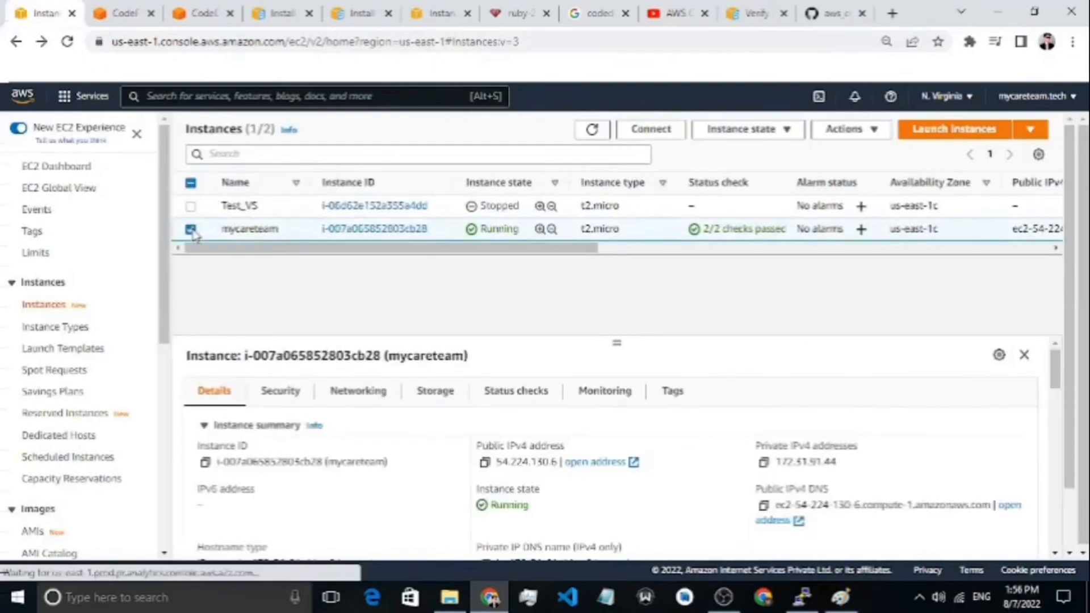
{"action": "left_click", "coordinate": [608, 464]}
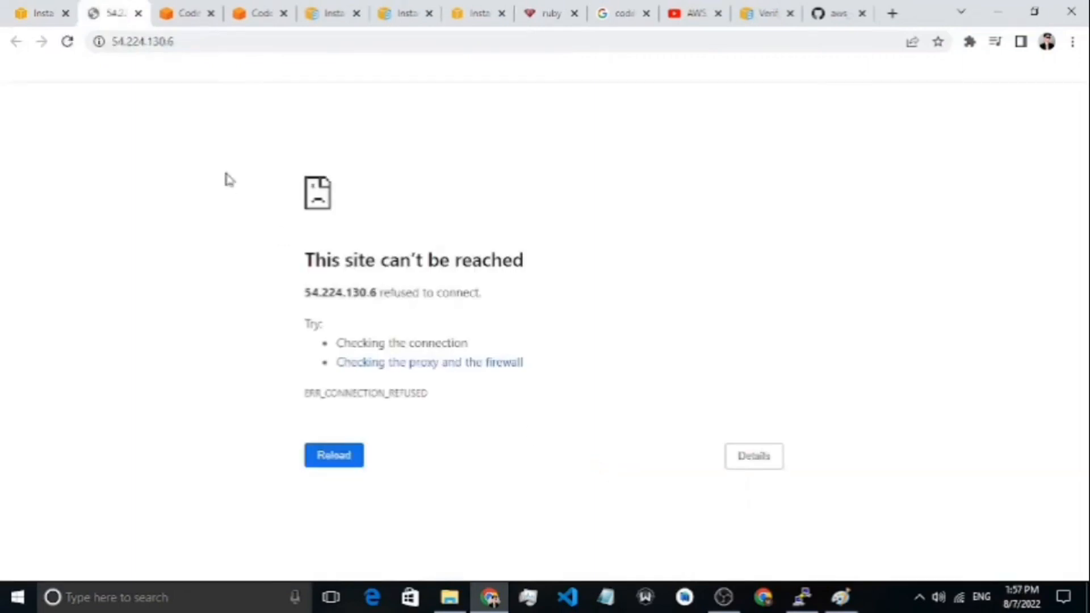
{"action": "left_click", "coordinate": [202, 43]}
{"action": "left_click", "coordinate": [224, 43]}
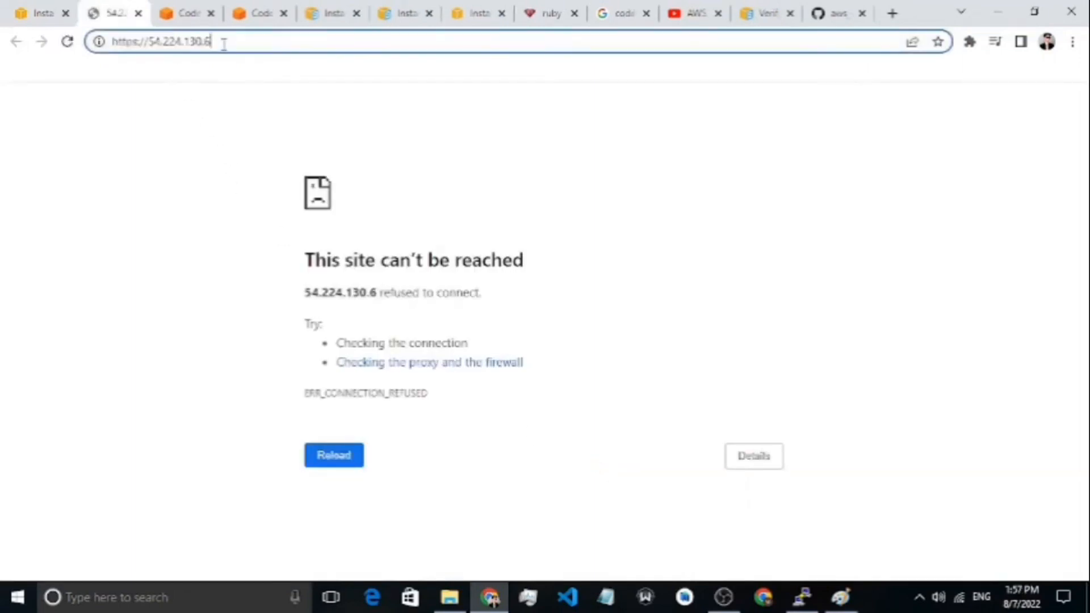
{"action": "key", "text": "Left"}
{"action": "key", "text": "Left"}
{"action": "key", "text": "Left"}
{"action": "key", "text": "Left"}
{"action": "key", "text": "Left"}
{"action": "key", "text": "Left"}
{"action": "key", "text": "Left"}
{"action": "key", "text": "Left"}
{"action": "key", "text": "Left"}
{"action": "key", "text": "Return"}
{"action": "key", "text": "Left"}
{"action": "key", "text": "Left"}
{"action": "key", "text": "Left"}
{"action": "key", "text": "Left"}
{"action": "key", "text": "Left"}
{"action": "key", "text": "Left"}
{"action": "key", "text": "BackSpace"}
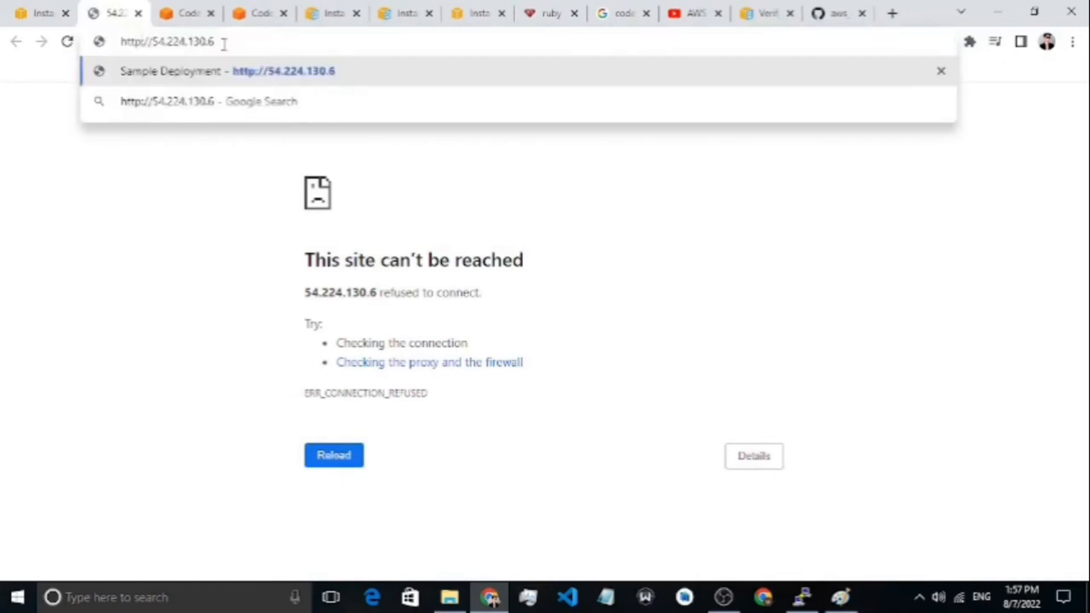
{"action": "key", "text": "Return"}
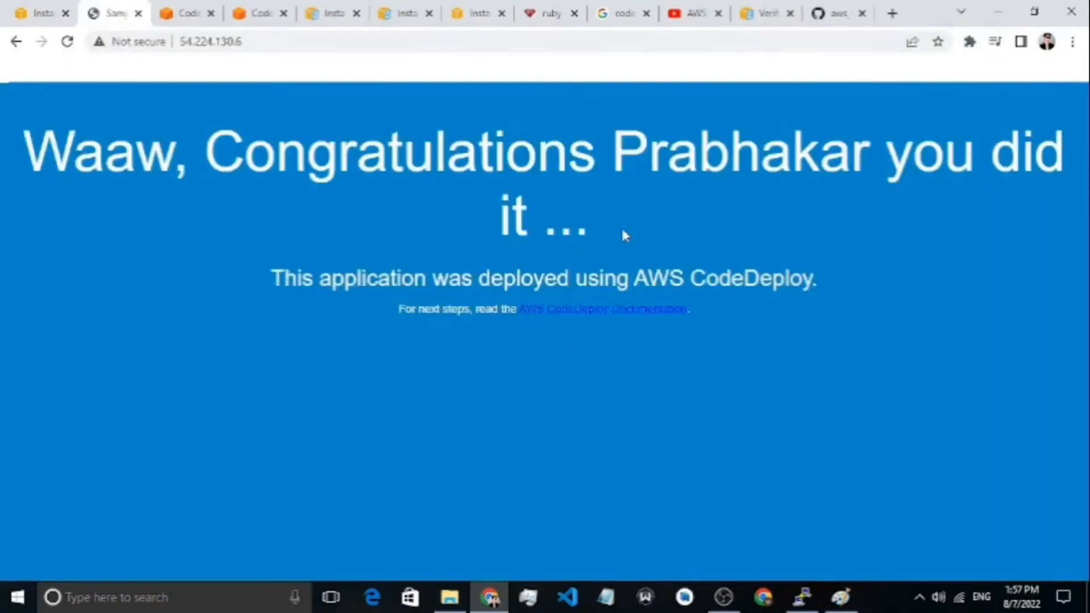
{"action": "left_click_drag", "start_coordinate": [119, 194], "coordinate": [134, 135]}
On GitHub, open index.html in the aws_codedeploy_using_github repository and read through its code to the heading text
{"action": "left_click", "coordinate": [829, 16]}
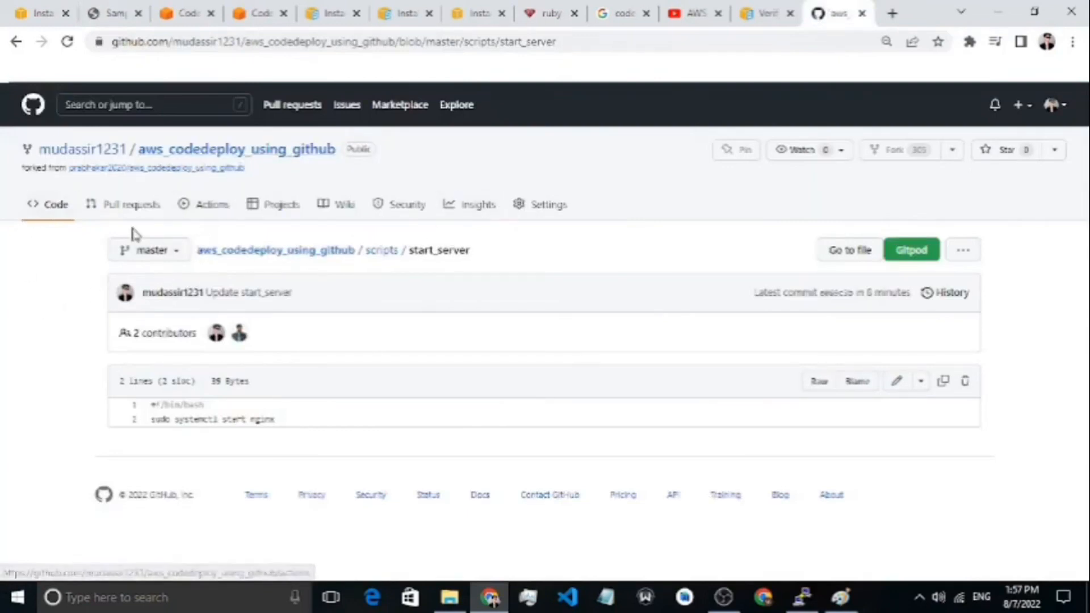
{"action": "left_click", "coordinate": [220, 159]}
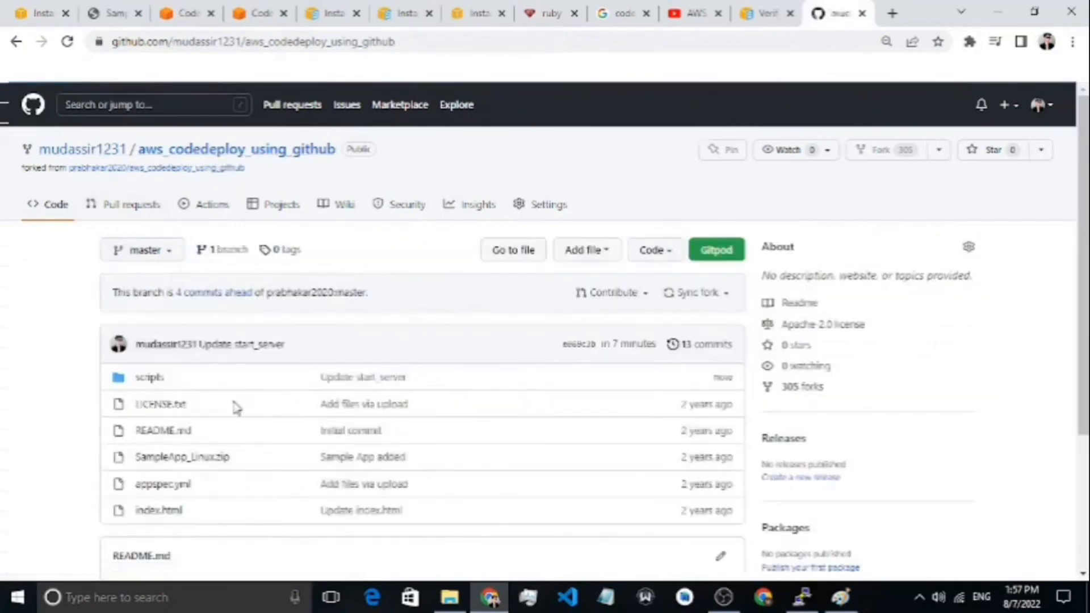
{"action": "left_click", "coordinate": [162, 513]}
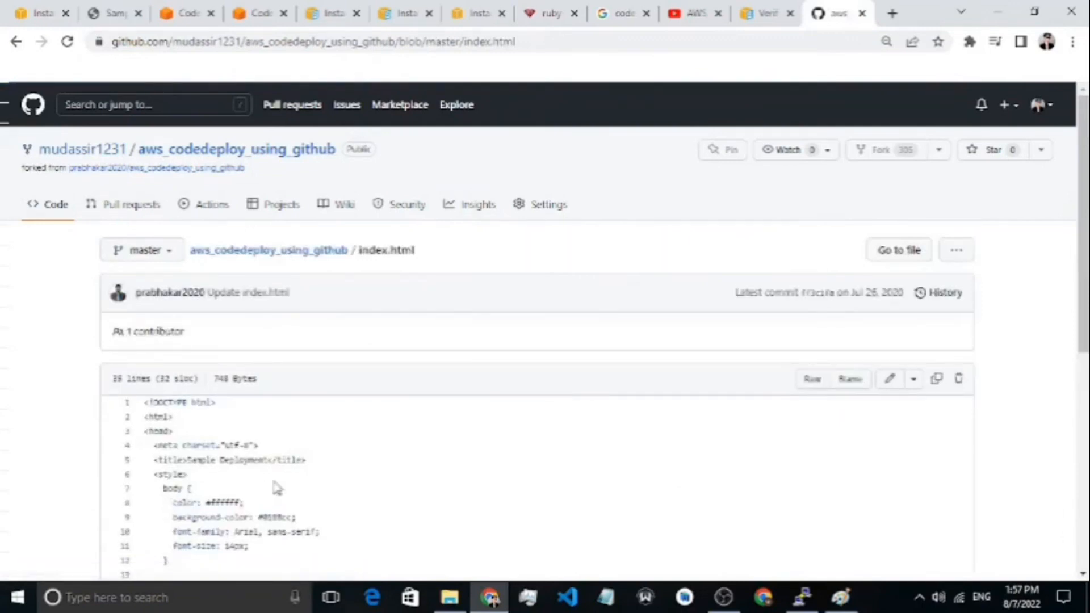
{"action": "scroll", "coordinate": [335, 466], "scroll_direction": "down", "scroll_amount": 1}
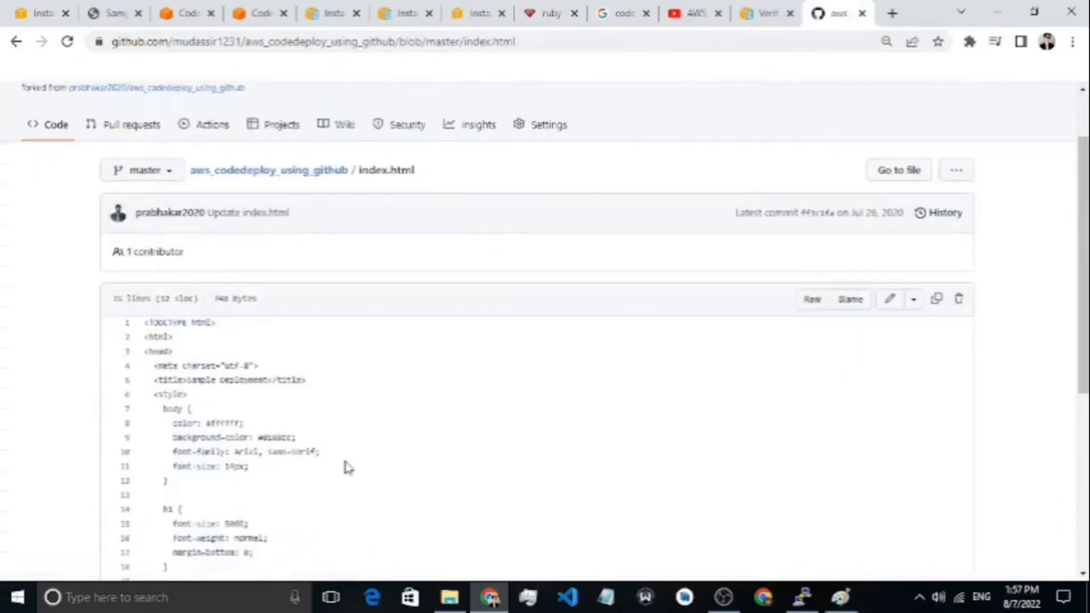
{"action": "scroll", "coordinate": [348, 467], "scroll_direction": "down", "scroll_amount": 4}
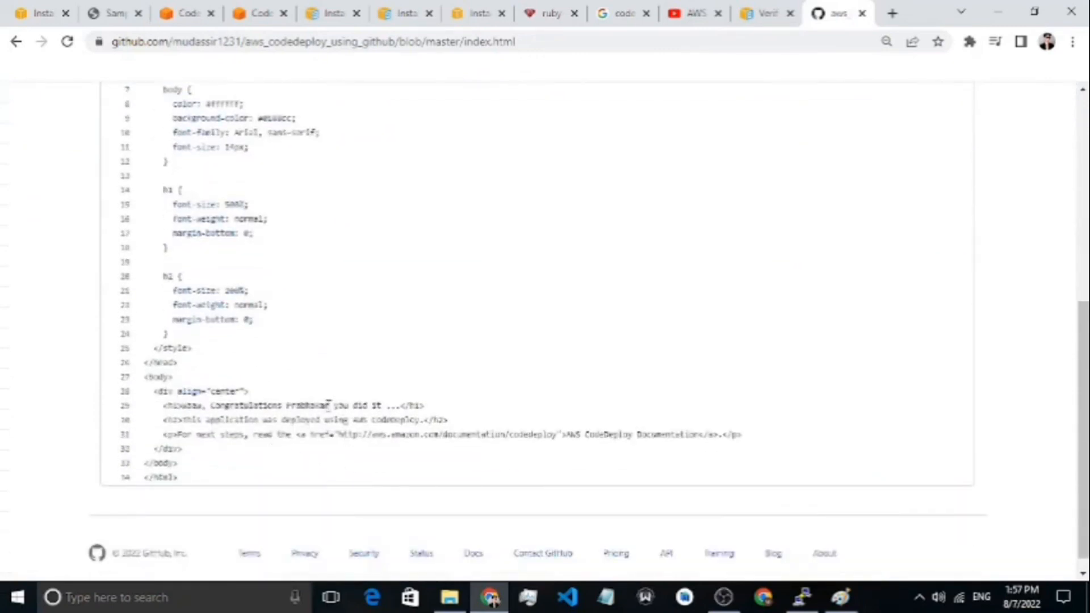
{"action": "scroll", "coordinate": [431, 450], "scroll_direction": "up", "scroll_amount": 3}
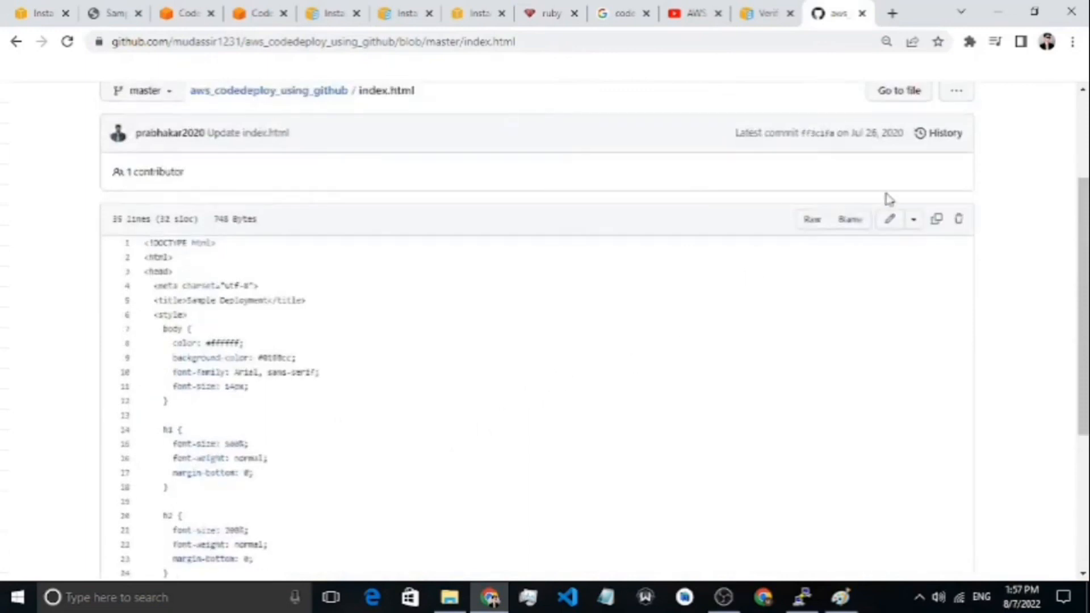
Edit index.html and replace the person's name in the h1 congratulations line with the account owner's first name
{"action": "left_click", "coordinate": [890, 221]}
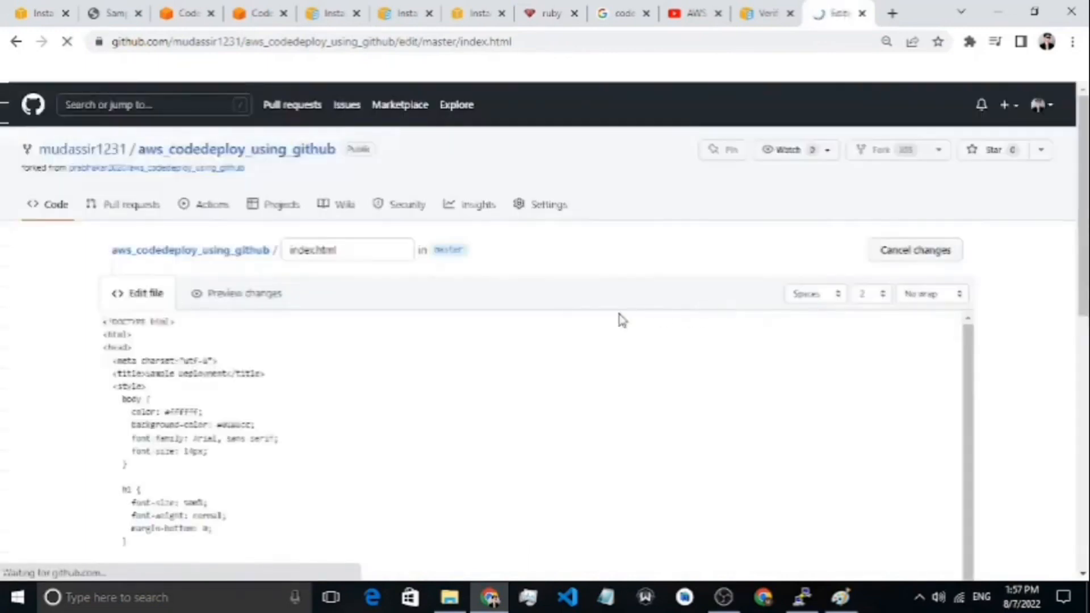
{"action": "scroll", "coordinate": [446, 456], "scroll_direction": "down", "scroll_amount": 5}
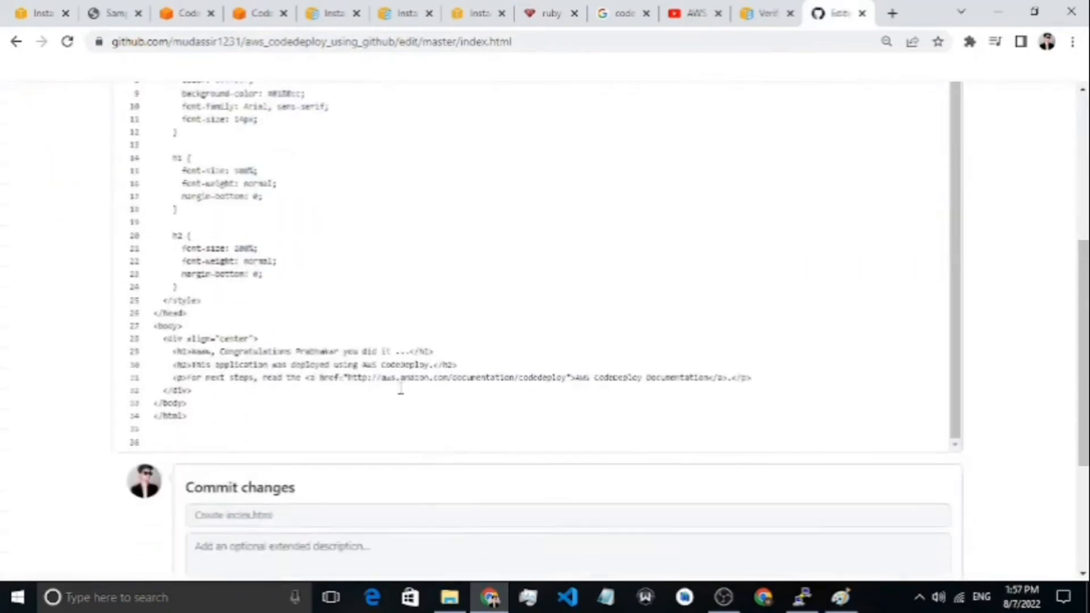
{"action": "left_click", "coordinate": [341, 350]}
{"action": "key", "text": "ctrl+BackSpace"}
{"action": "type", "text": "mudassir"}
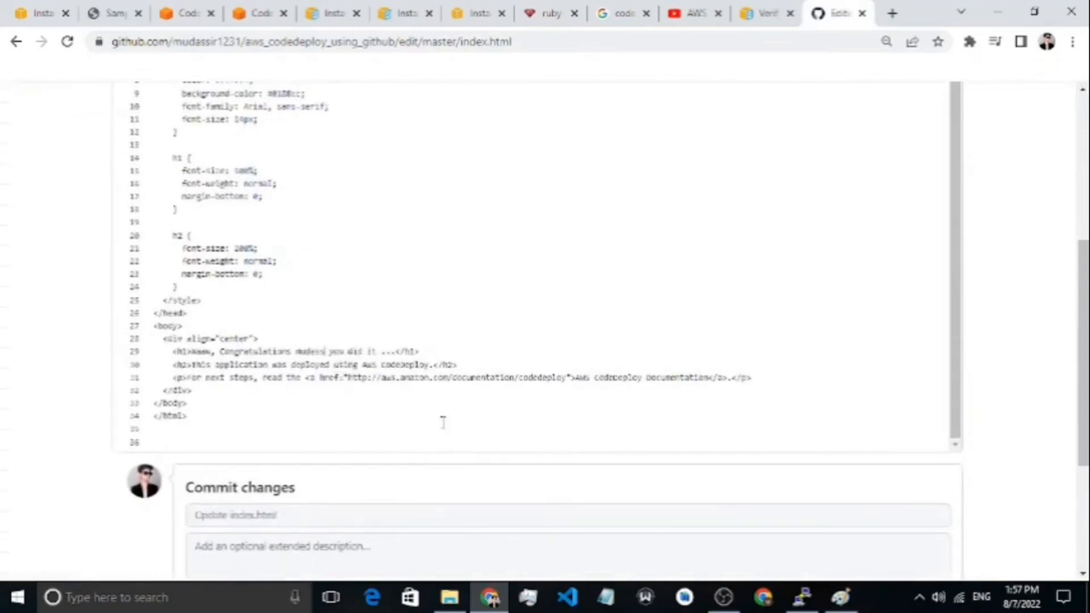
{"action": "scroll", "coordinate": [873, 350], "scroll_direction": "up", "scroll_amount": 1}
{"action": "scroll", "coordinate": [1017, 309], "scroll_direction": "up", "scroll_amount": 5}
{"action": "scroll", "coordinate": [1016, 309], "scroll_direction": "up", "scroll_amount": 1}
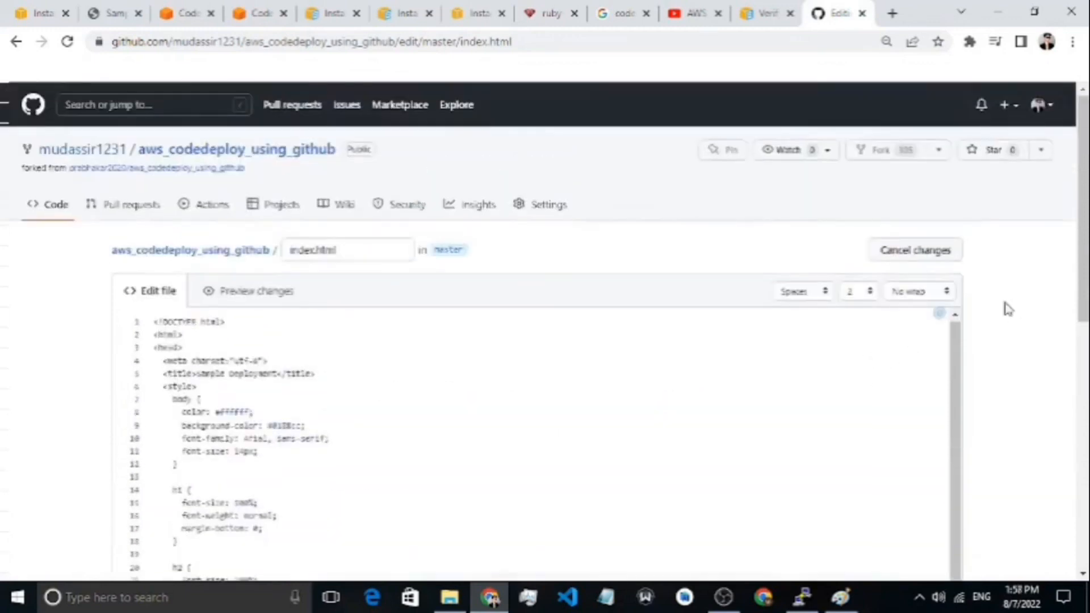
Commit the index.html change directly to the master branch and review the committed code down to the h1 line
{"action": "scroll", "coordinate": [1005, 307], "scroll_direction": "down", "scroll_amount": 7}
{"action": "scroll", "coordinate": [1007, 308], "scroll_direction": "down", "scroll_amount": 3}
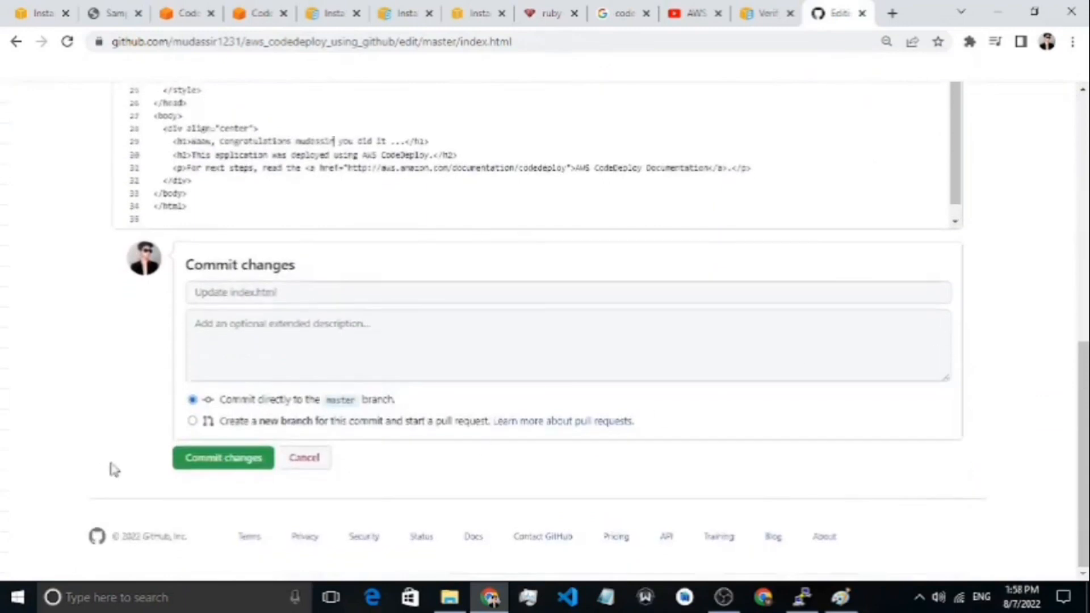
{"action": "left_click", "coordinate": [202, 465]}
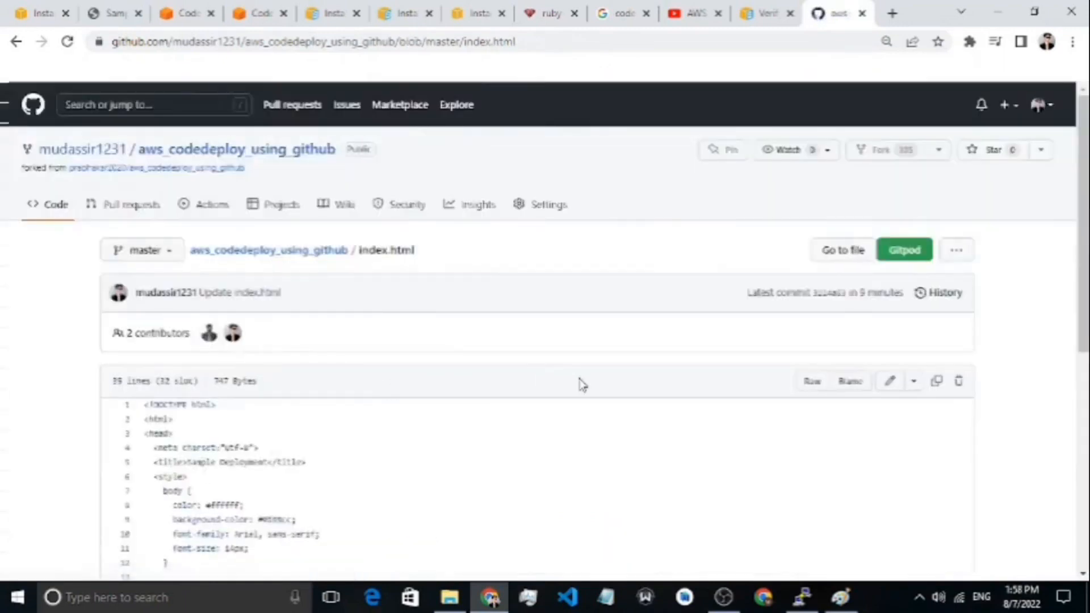
{"action": "scroll", "coordinate": [574, 401], "scroll_direction": "down", "scroll_amount": 7}
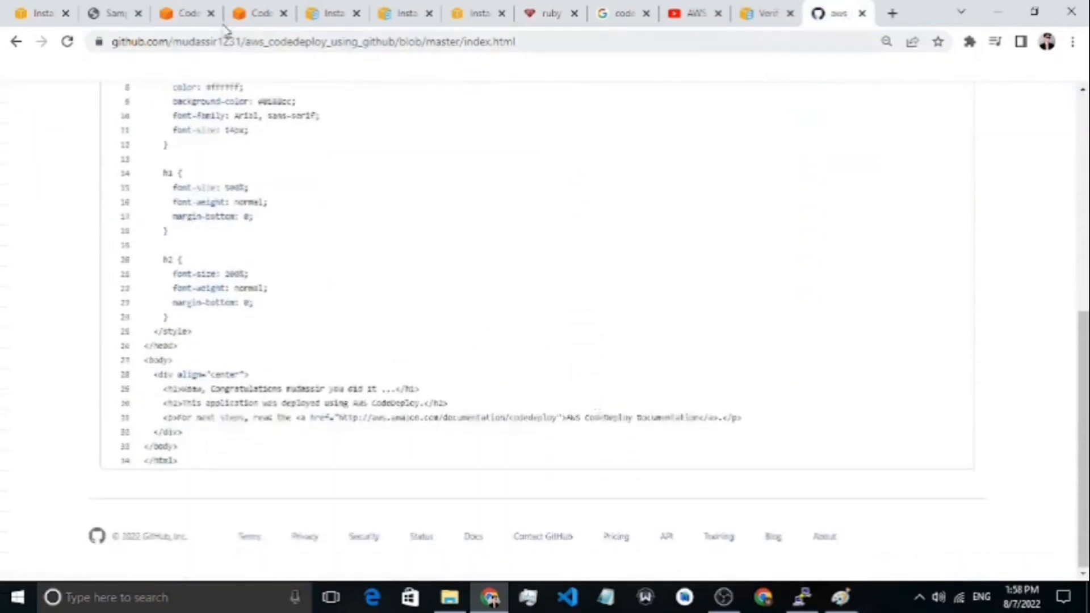
Check the mycareteam_mdline pipeline's Source and Deploy stages, and reload the deployed page at 54.224.130.6 to read its heading
{"action": "left_click", "coordinate": [186, 8]}
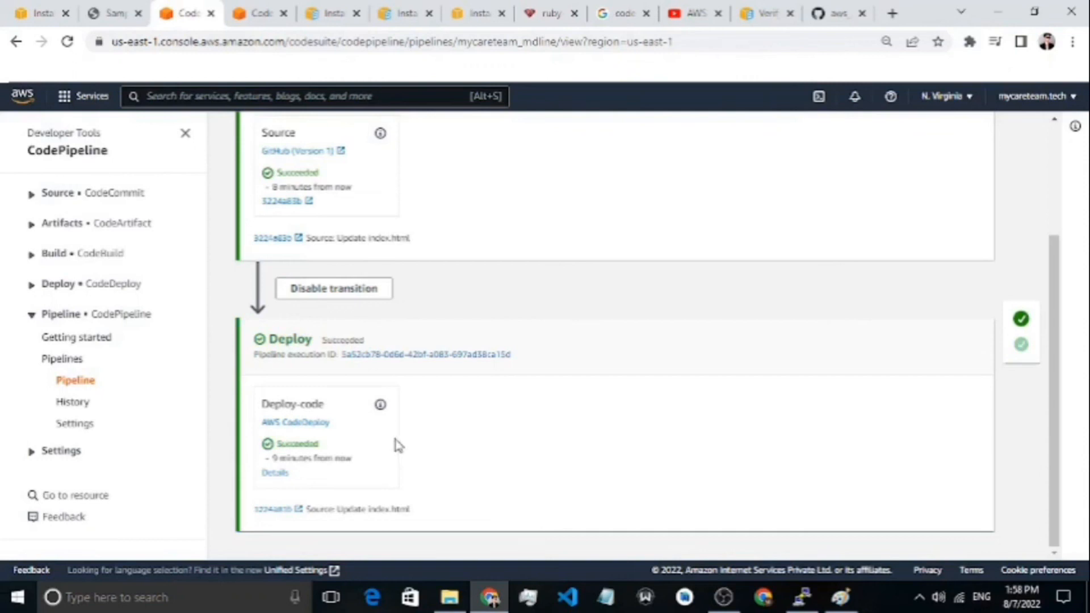
{"action": "left_click", "coordinate": [114, 14]}
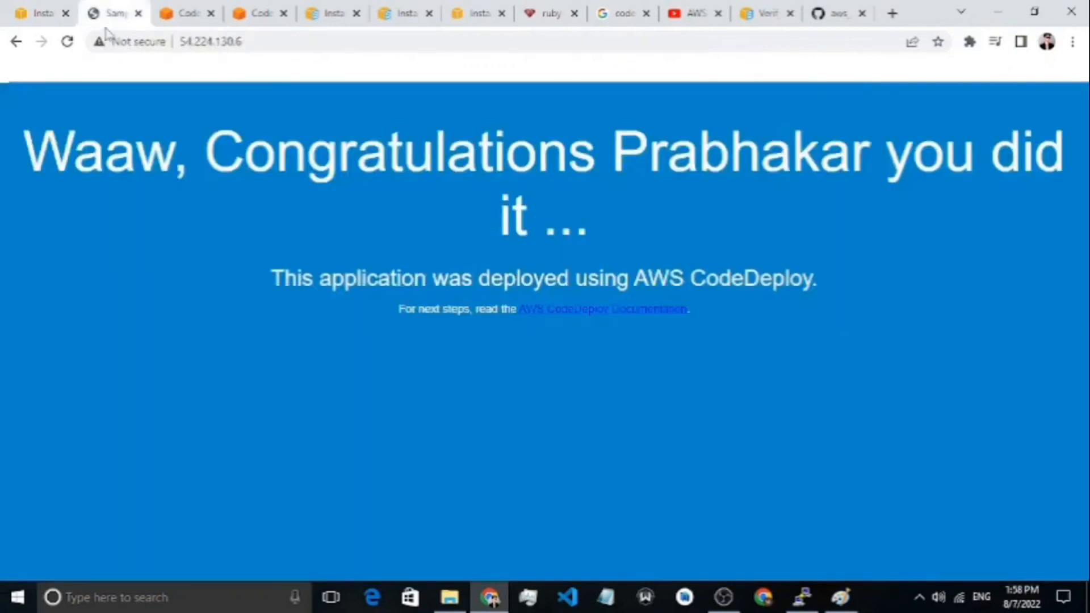
{"action": "left_click", "coordinate": [67, 42]}
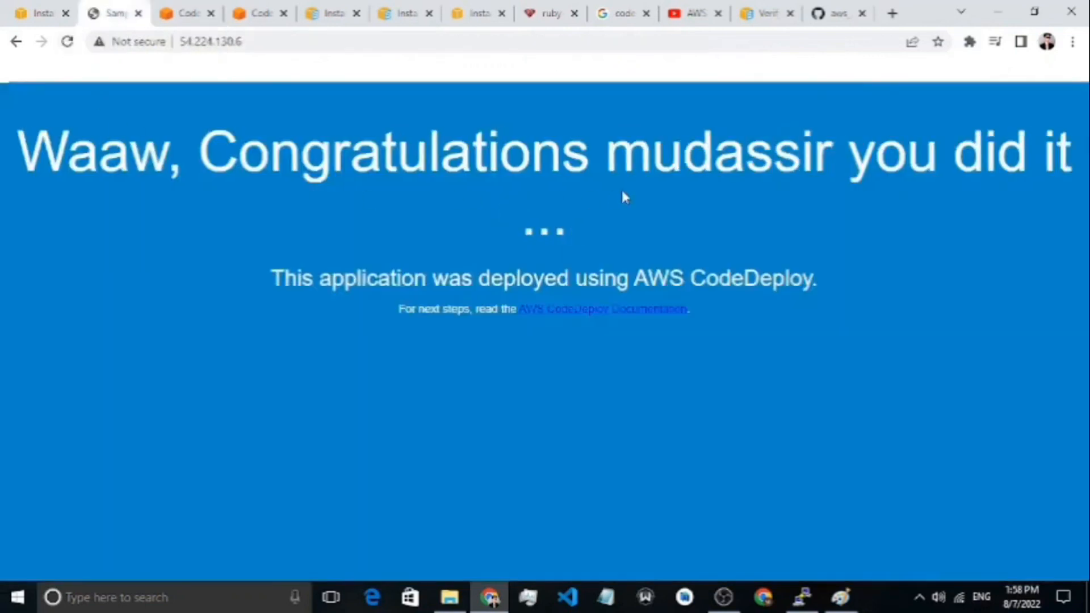
{"action": "left_click_drag", "start_coordinate": [840, 179], "coordinate": [618, 155]}
{"action": "left_click_drag", "start_coordinate": [694, 358], "coordinate": [29, 171]}
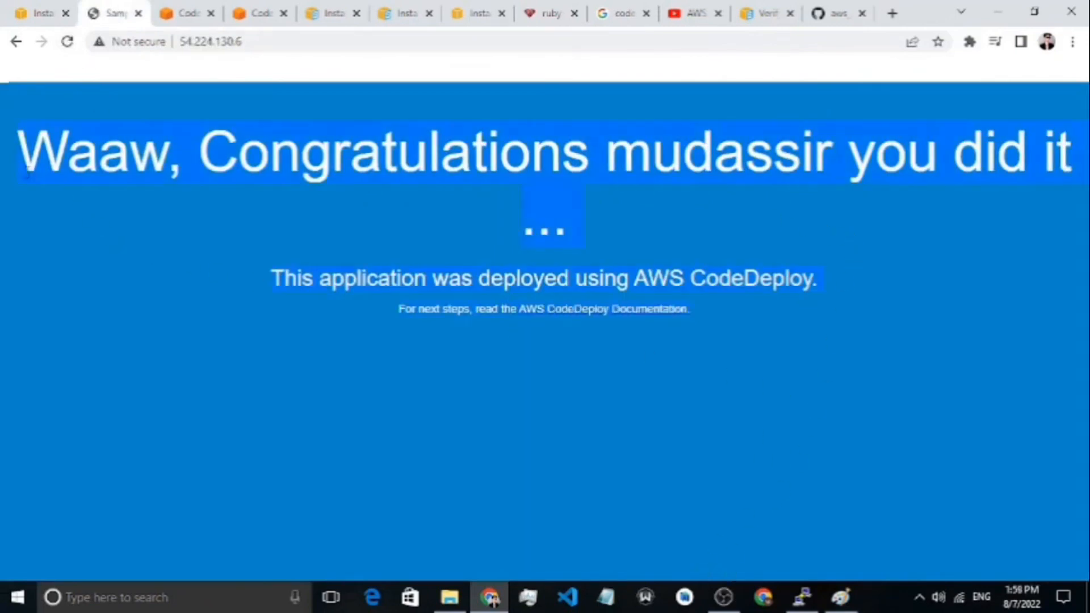
{"action": "left_click", "coordinate": [144, 281]}
Return to the mycareteam_mdline pipeline and examine its Deploy stage
{"action": "left_click", "coordinate": [176, 12]}
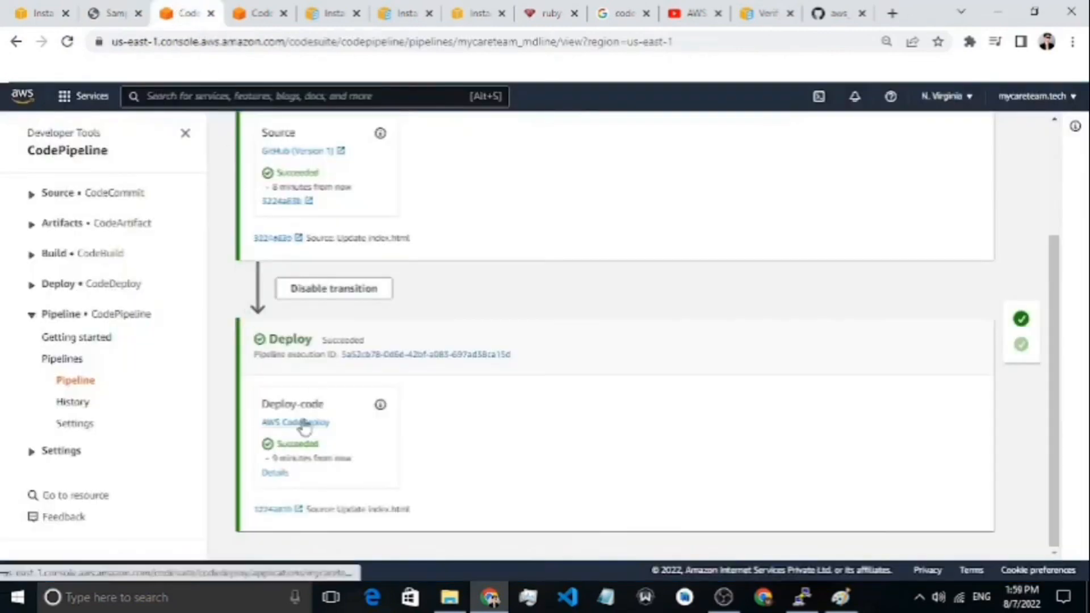
{"action": "left_click_drag", "start_coordinate": [312, 341], "coordinate": [261, 340]}
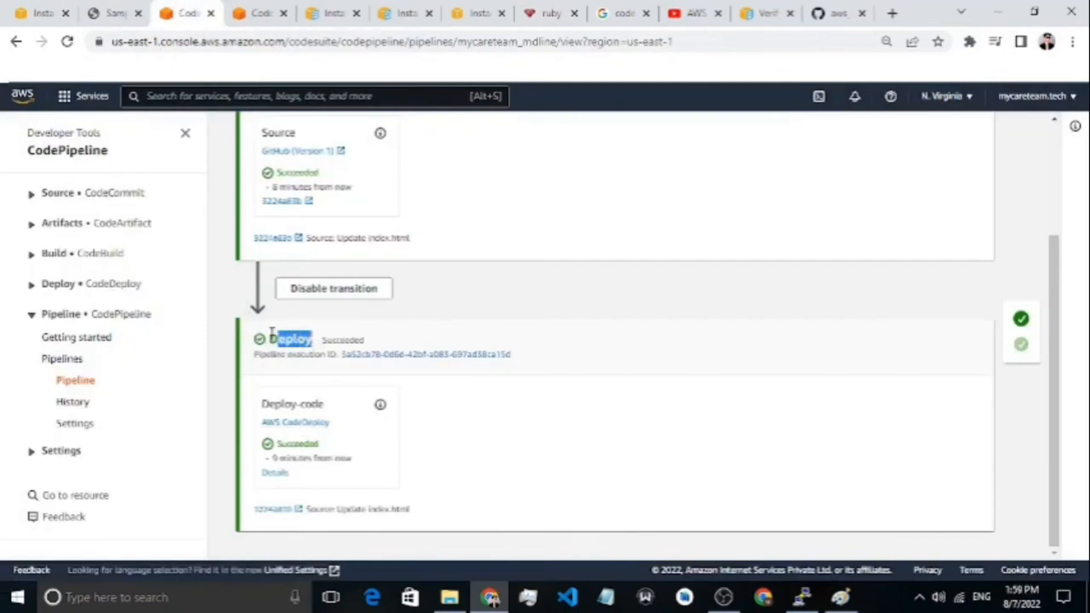